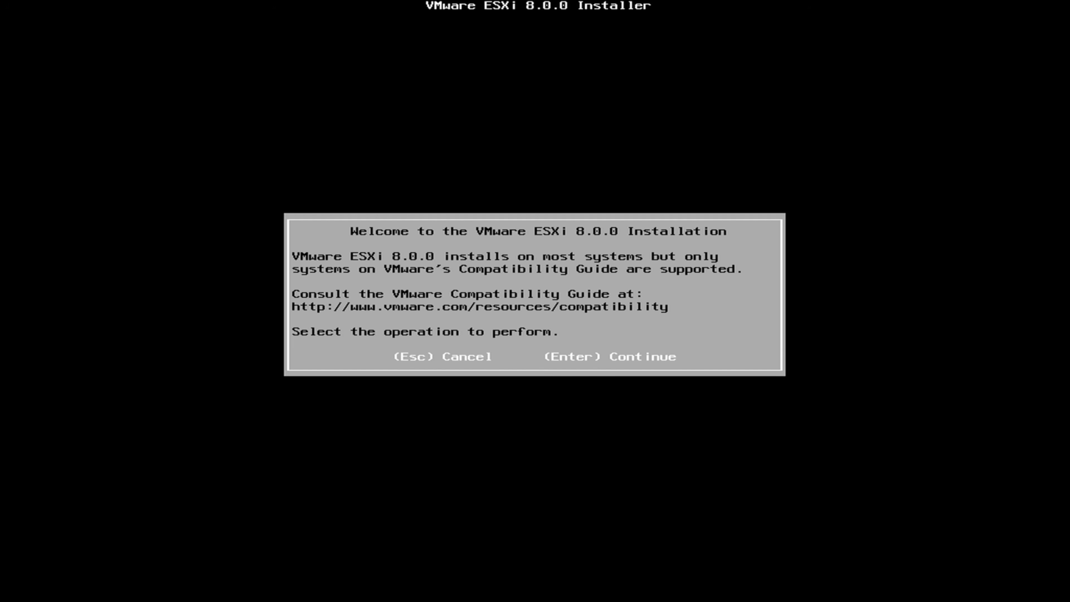
Begin the ESXi 8.0.0 installation, read through the End User License Agreement and accept it
key("Return")
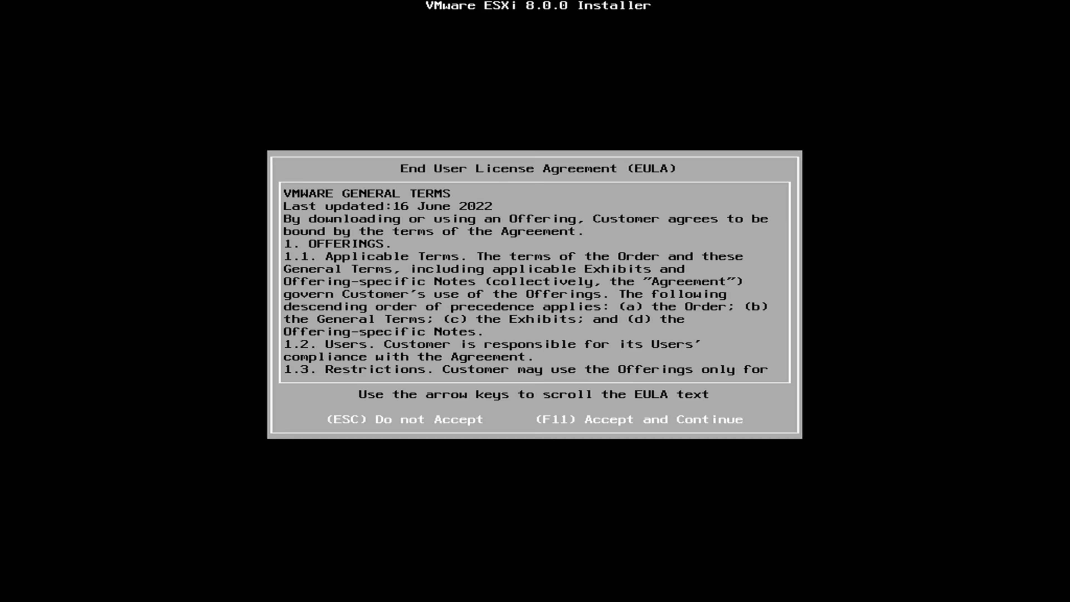
key("Down")
key("Down")
key("Down")
key("Down")
key("Down")
key("Down")
key("Down")
key("Down")
key("Down")
key("Down")
key("Down")
key("Down")
key("Down")
key("Down")
key("Down")
key("Down")
key("Down")
key("Down")
key("Down")
key("Down")
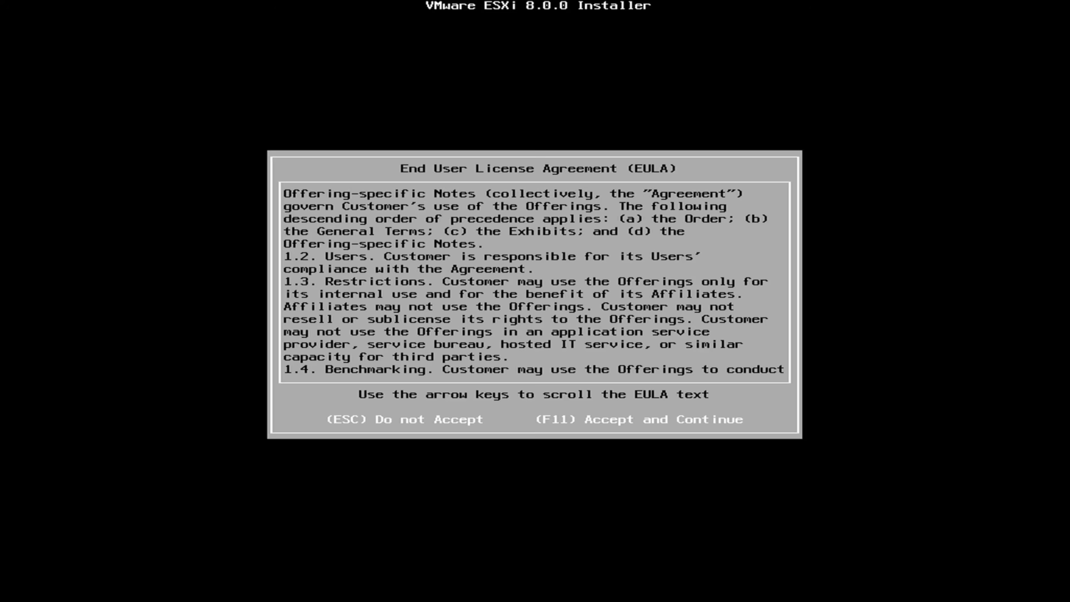
key("Down")
key("Down")
key("Down")
key("Down")
key("Down")
key("Down")
key("Down")
key("Down")
key("Down")
key("Down")
key("Down")
key("Down")
key("Down")
key("Down")
key("Down")
key("Down")
key("Down")
key("Down")
key("Down")
key("Down")
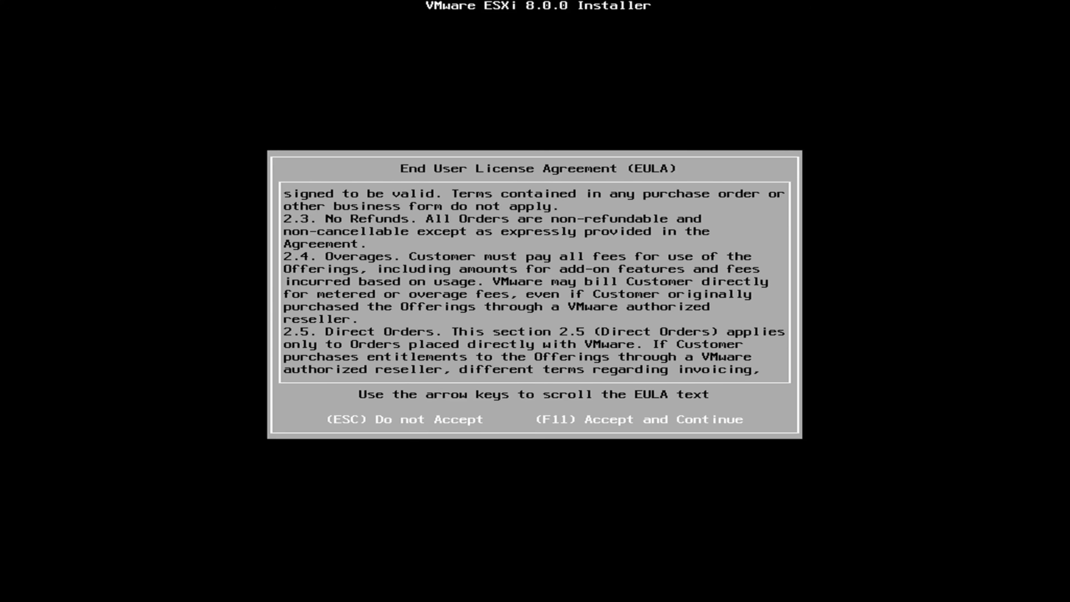
key("Down")
key("Down")
key("Down")
key("Down")
key("Down")
key("Down")
key("Down")
key("Down")
key("Down")
key("Down")
key("Down")
key("Down")
key("Down")
key("Down")
key("Down")
key("Down")
key("Down")
key("Down")
key("Down")
key("Down")
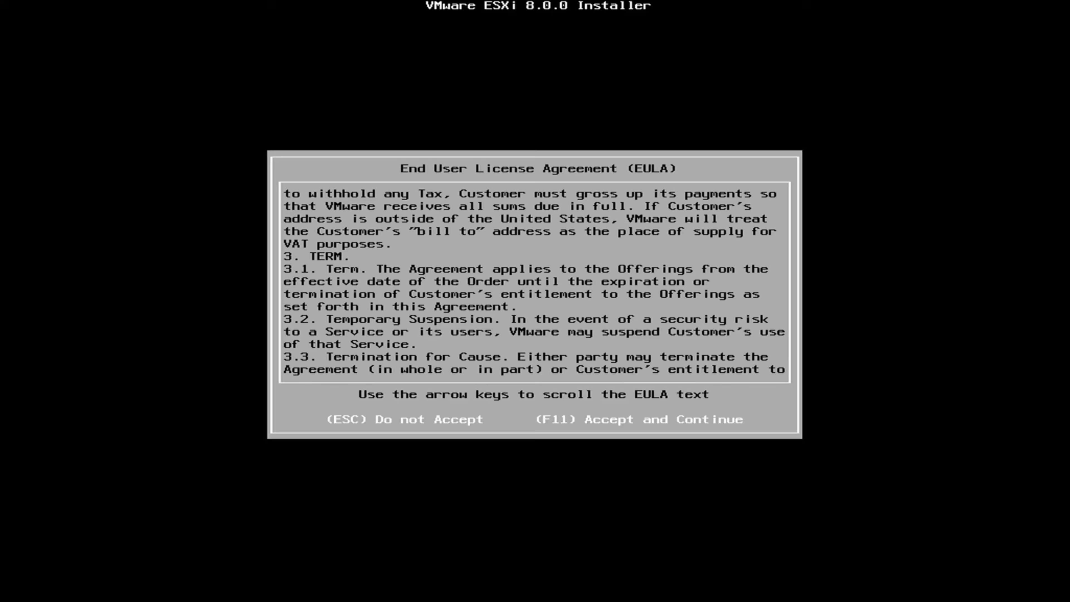
key("Down")
key("Down")
key("Down")
key("Down")
key("Down")
key("Down")
key("Down")
key("Down")
key("Down")
key("Down")
key("Down")
key("Down")
key("Down")
key("Down")
key("Down")
key("Down")
key("Down")
key("Down")
key("Down")
key("Down")
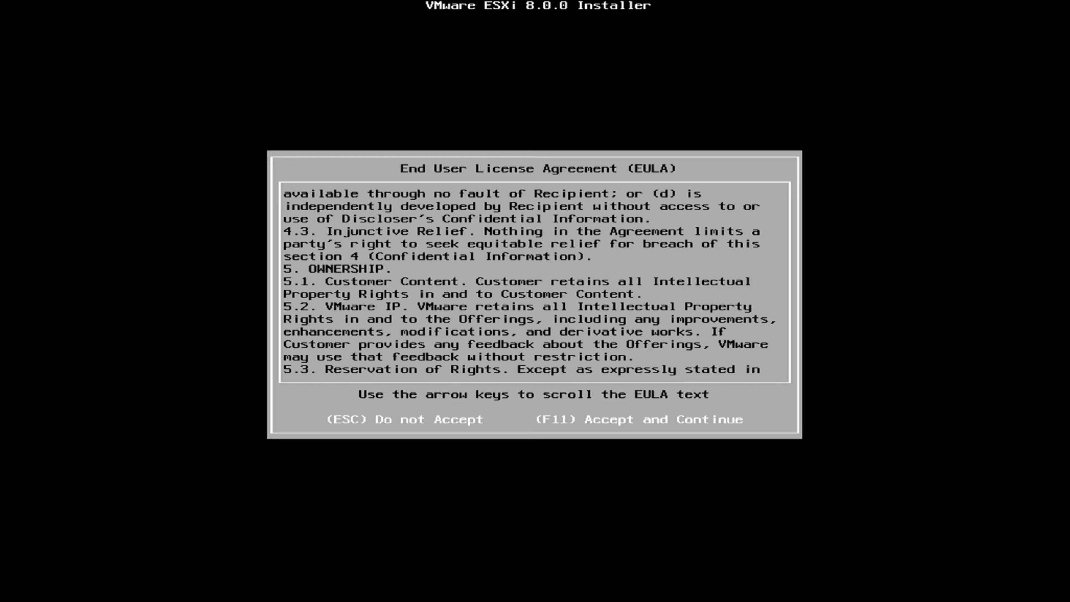
key("Down")
key("Down")
key("Down")
key("Down")
key("Down")
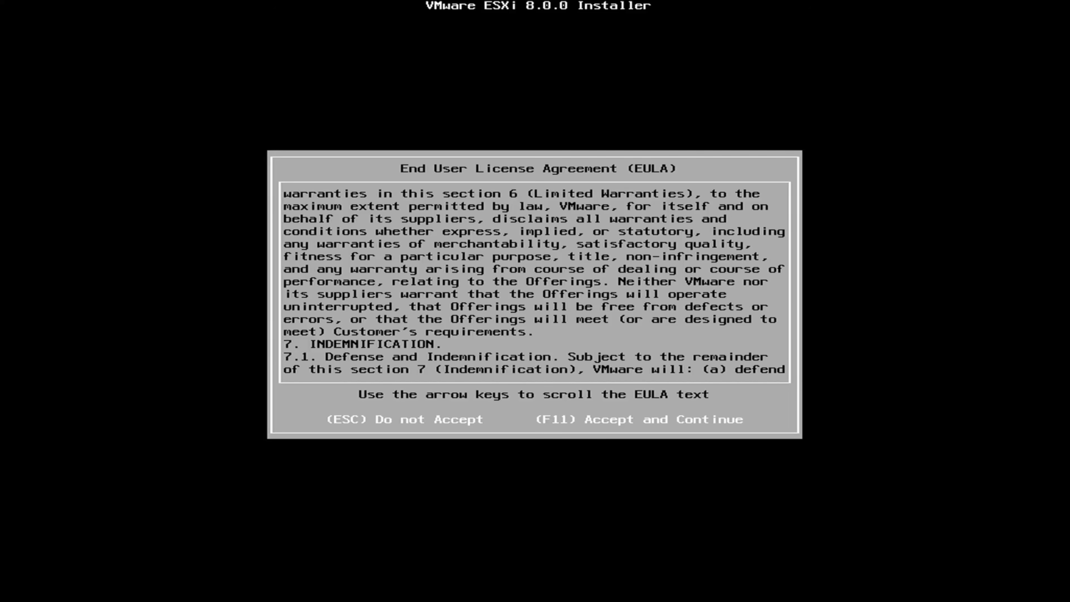
key("F11")
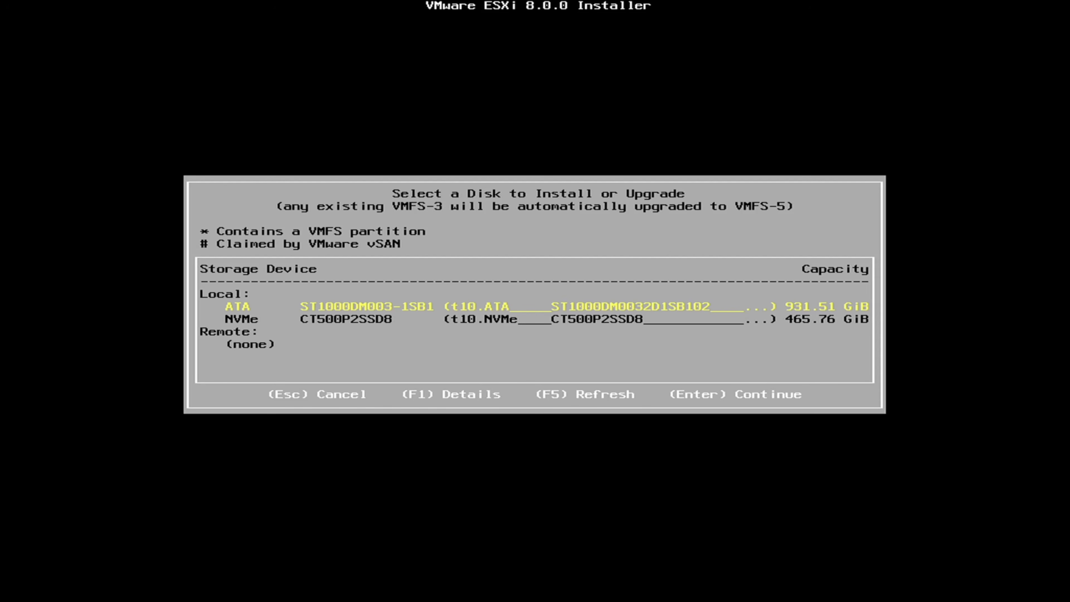
Check the details of the NVMe CT500P2SSD8 disk, choose it as the installation target and agree to overwrite its existing data
key("Down")
key("Return")
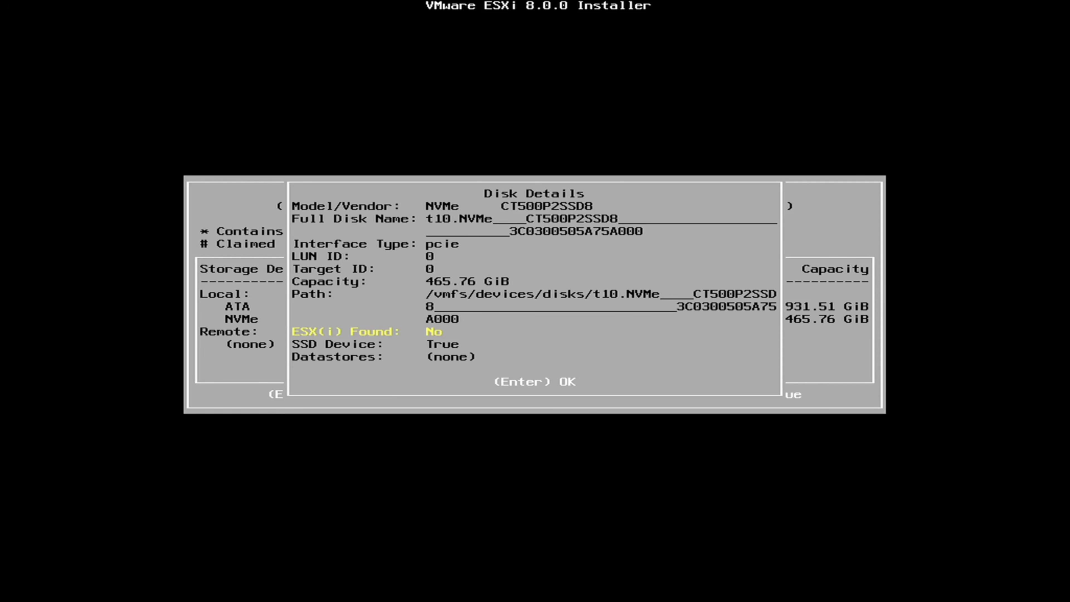
key("Return")
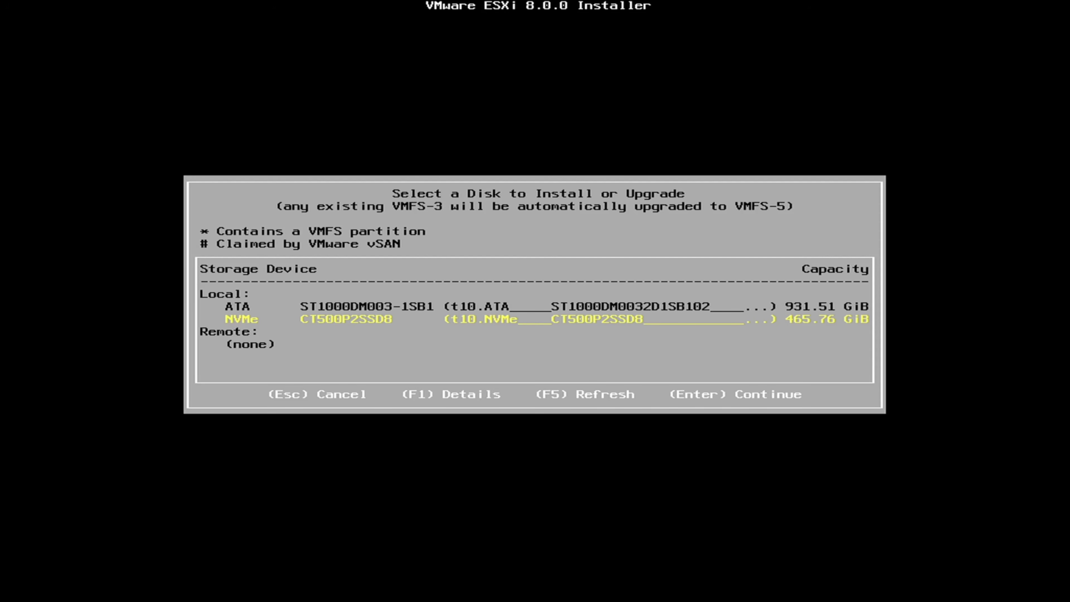
key("Return")
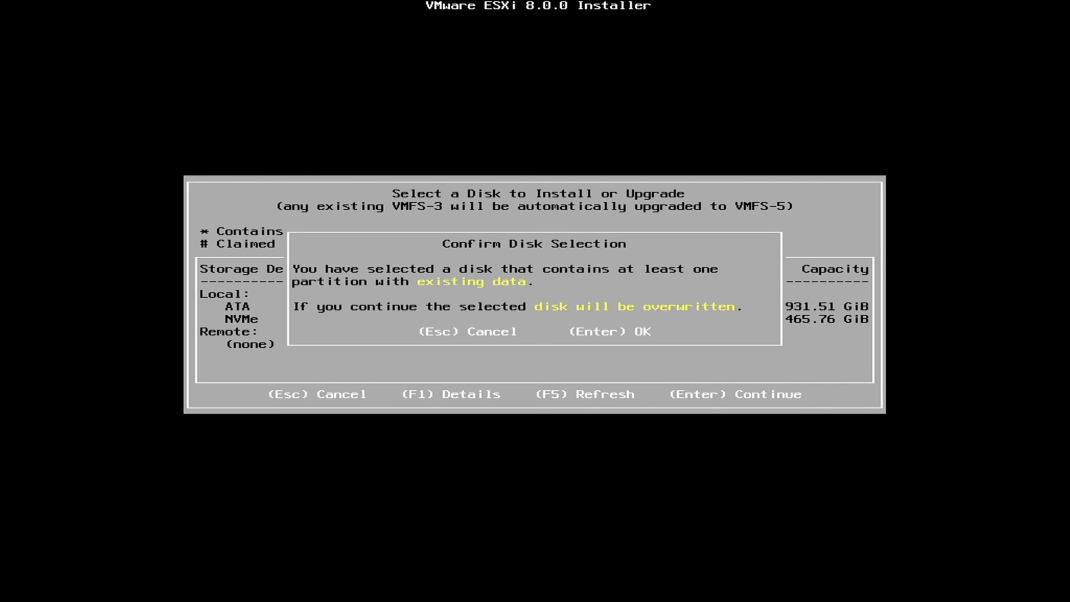
key("Return")
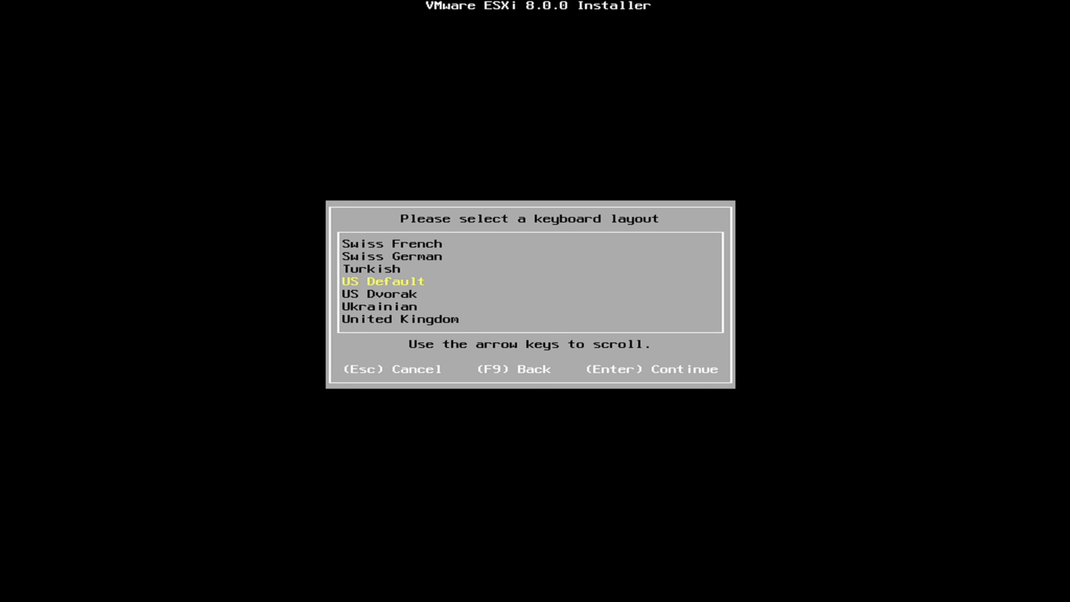
Accept the US Default keyboard layout, and enter and confirm the root password
key("Return")
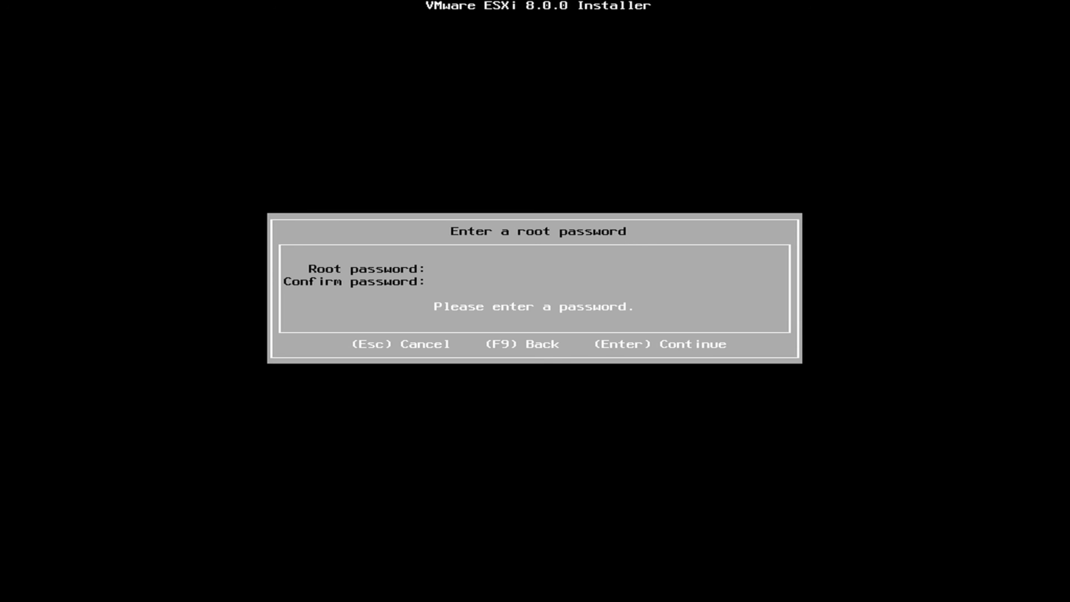
type("***")
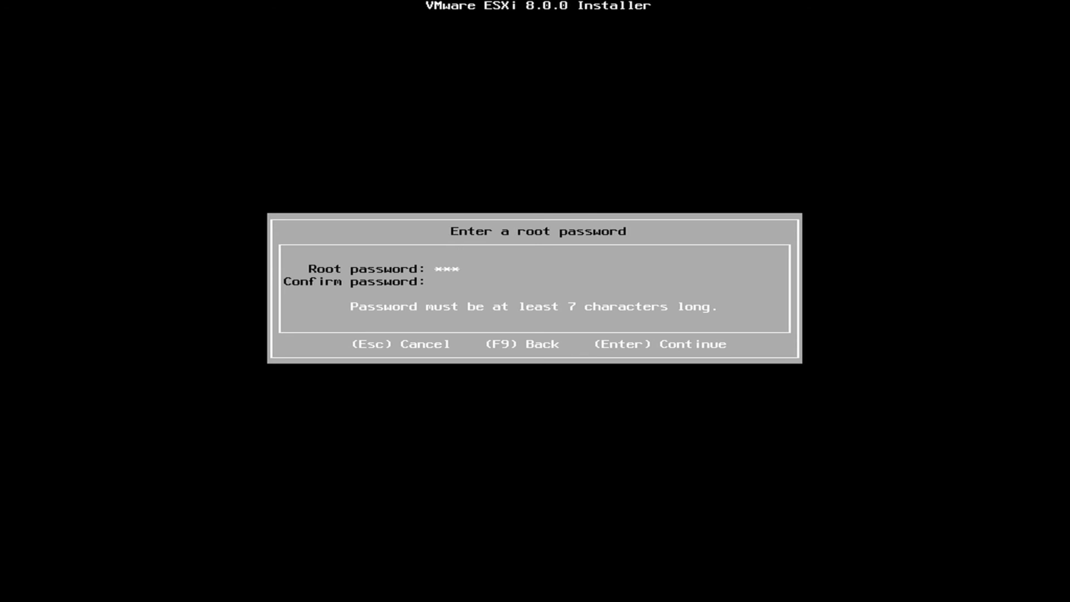
type("******")
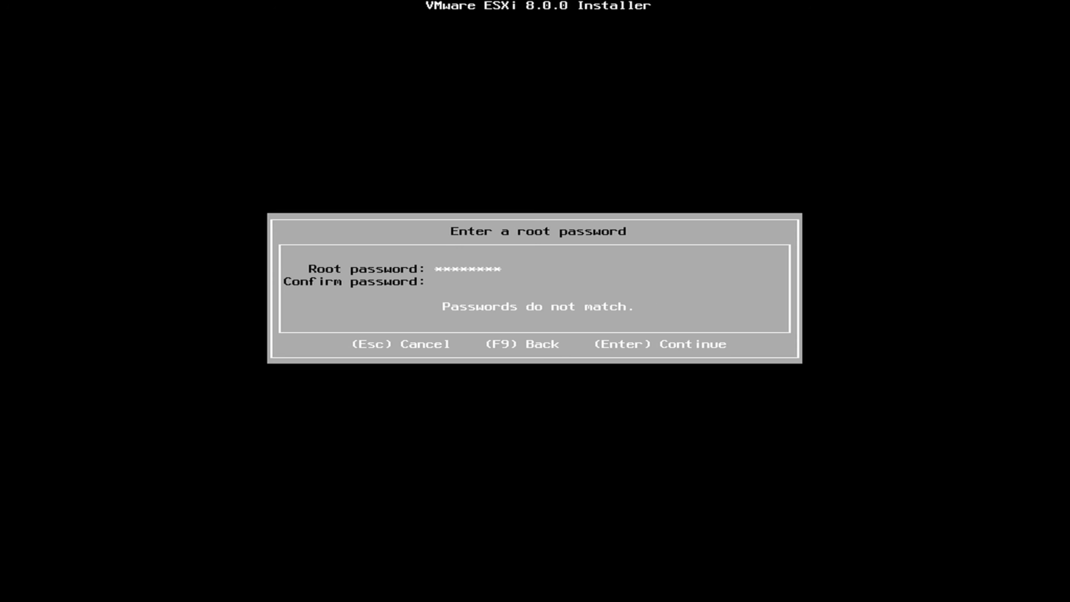
type("*********")
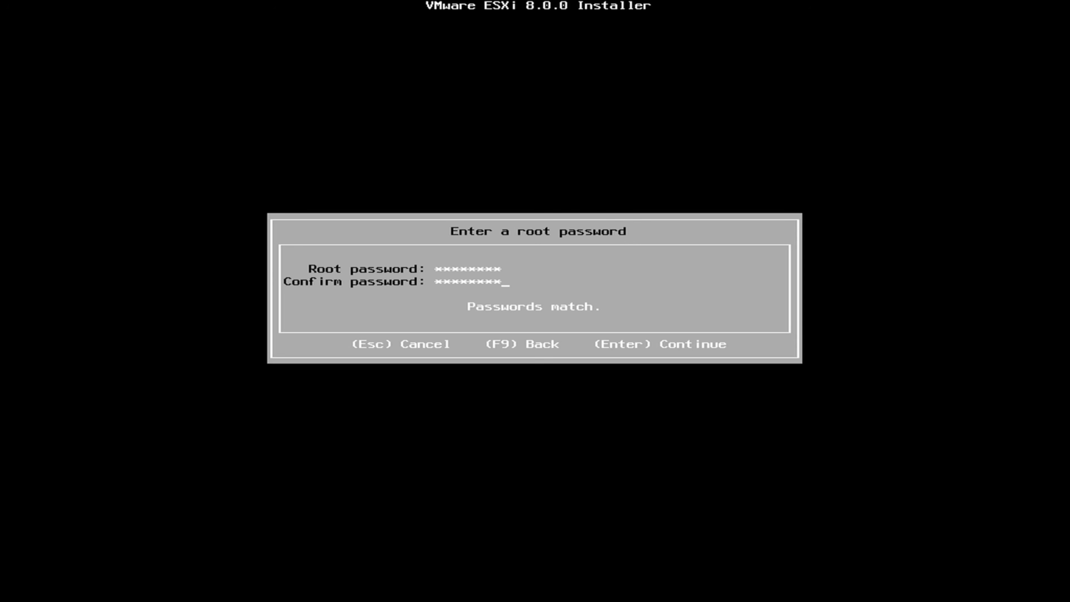
key("Return")
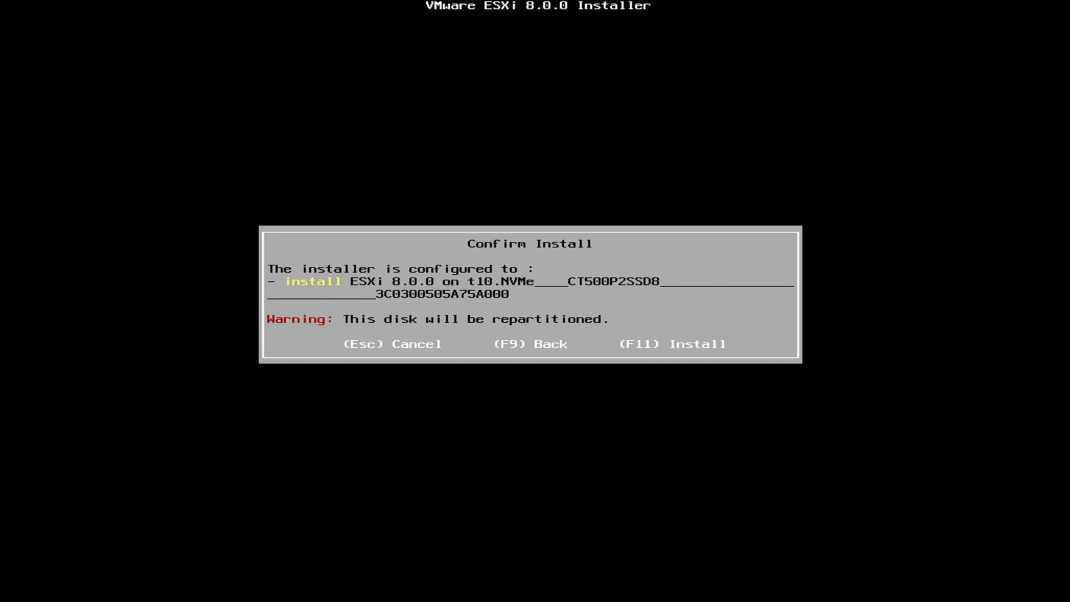
Install ESXi 8.0.0 on the selected NVMe disk and reboot the server
key("F11")
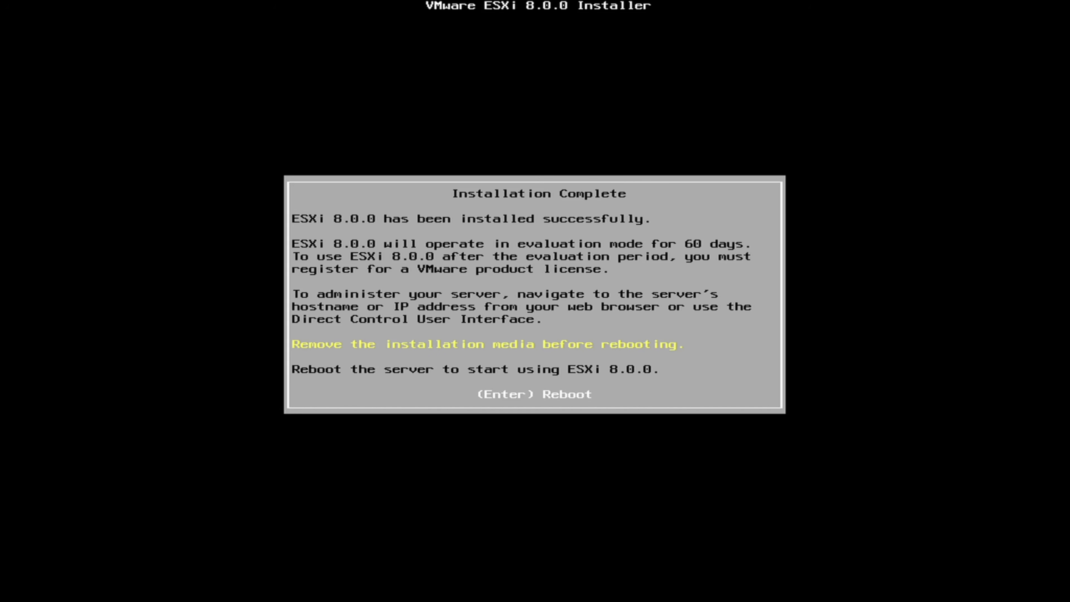
key("Return")
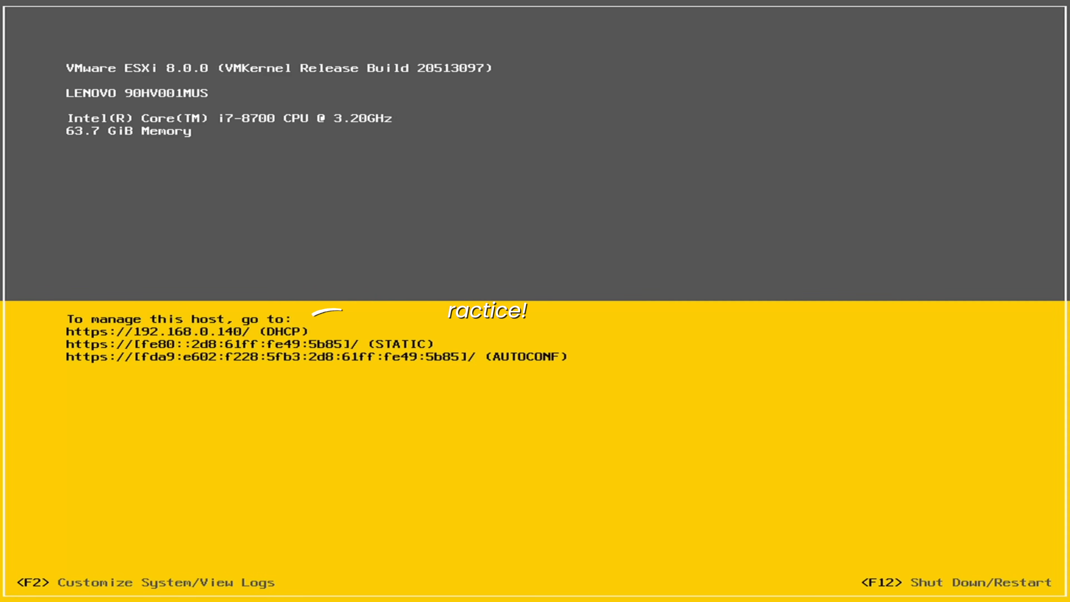
Log in to the host's system customization as root with the account password
key("F2")
key("Tab")
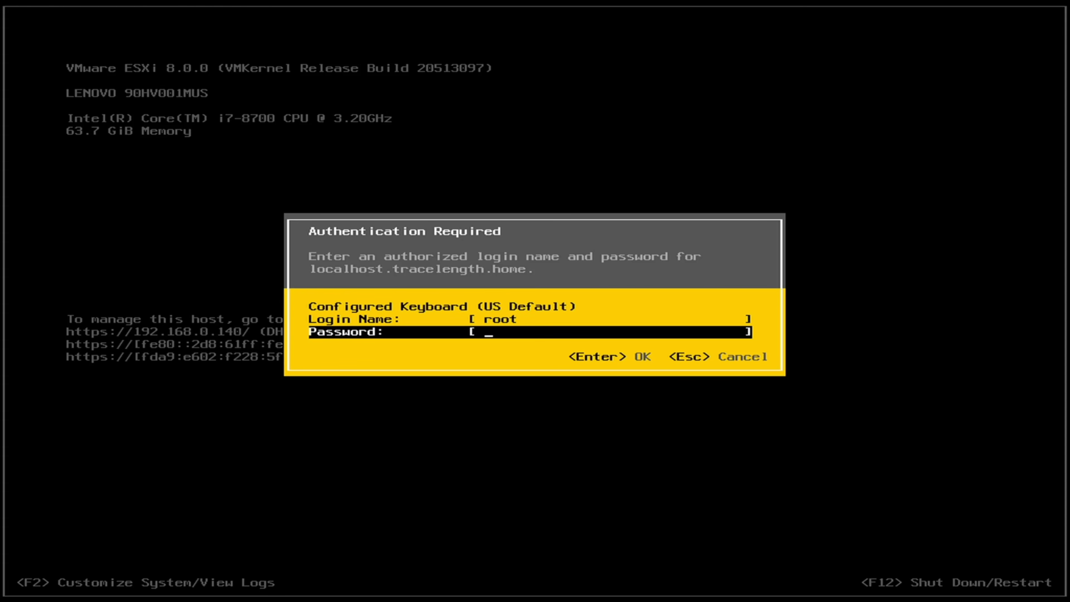
type("********")
key("Return")
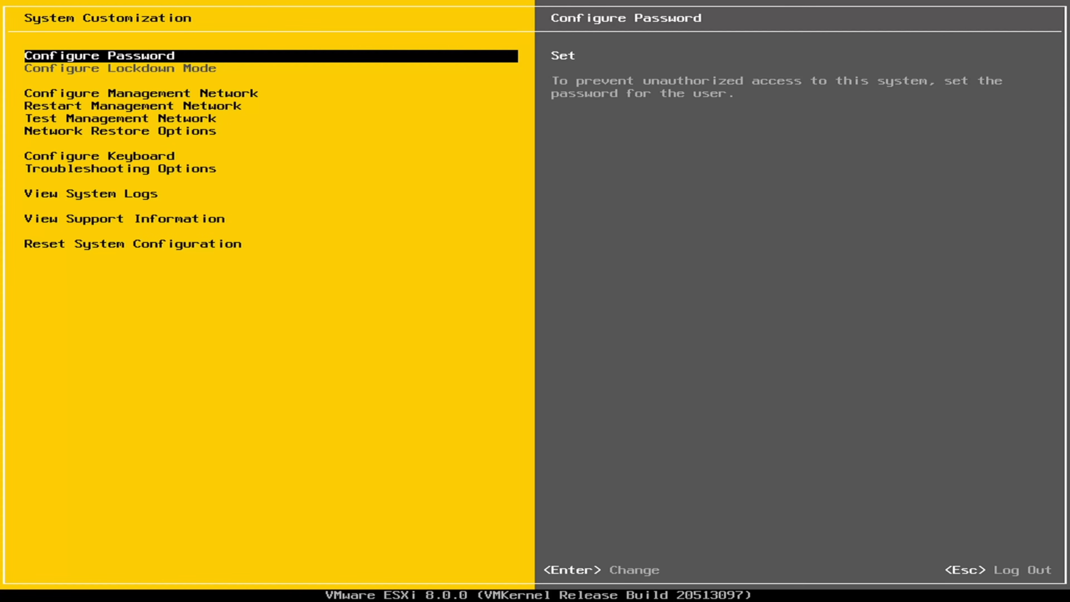
Switch the management network's IPv4 configuration to a static address and network configuration
key("Down")
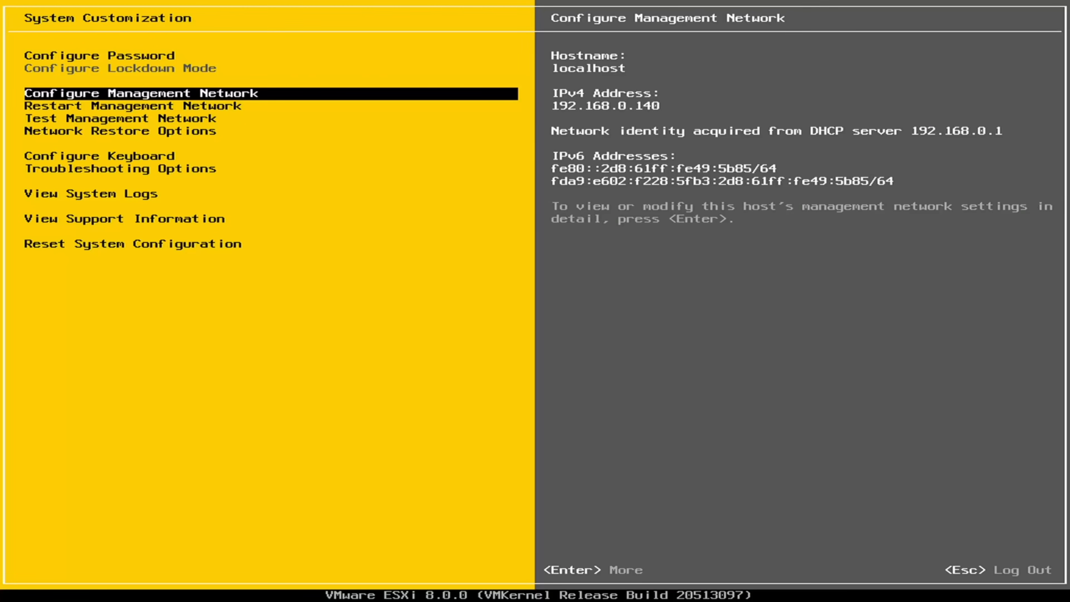
key("Return")
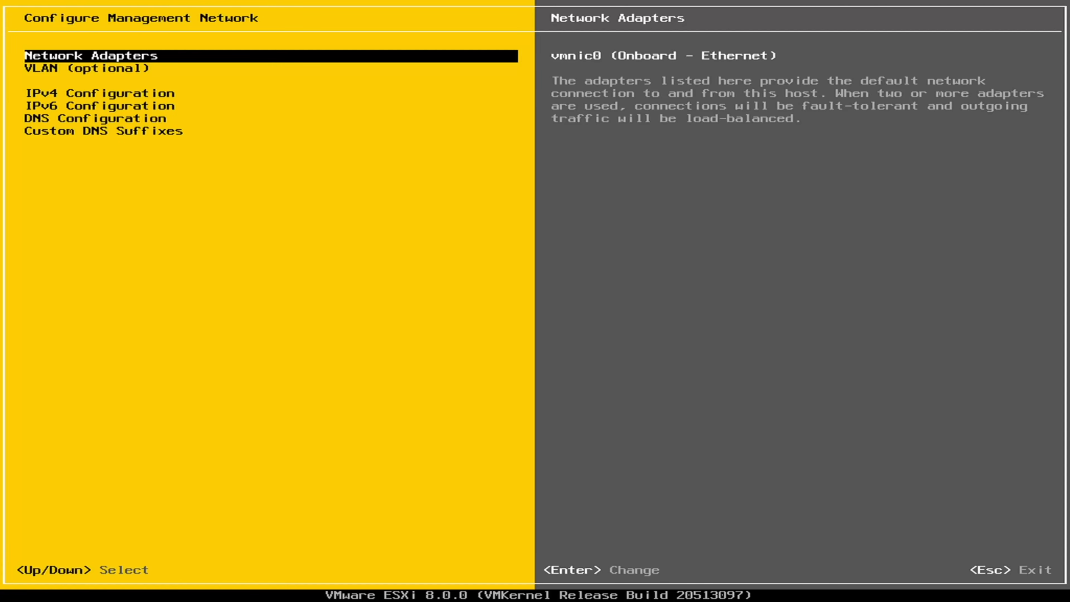
key("Down")
key("Down")
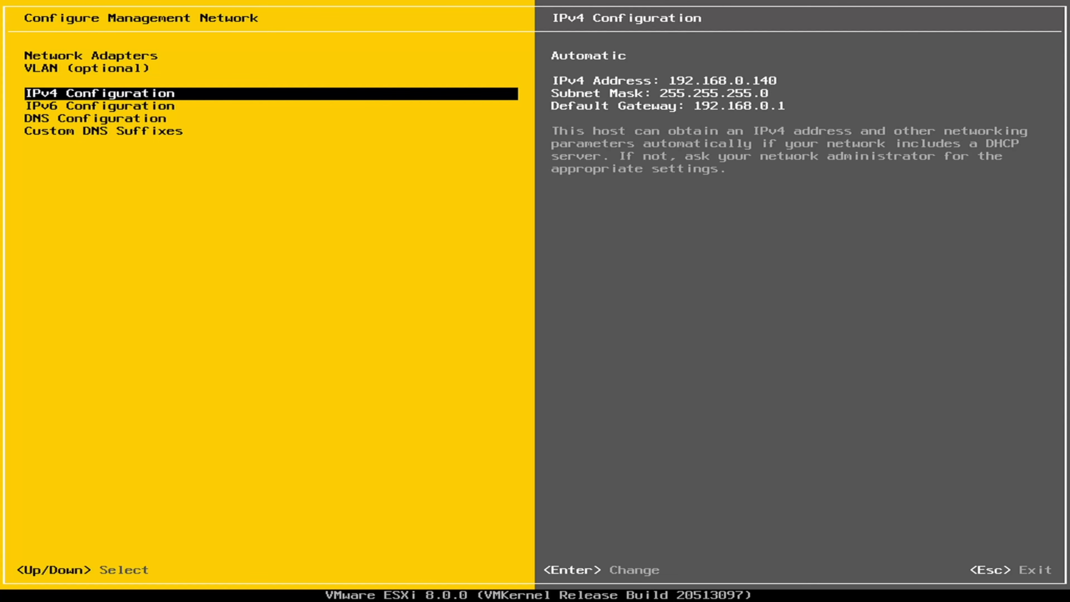
key("Return")
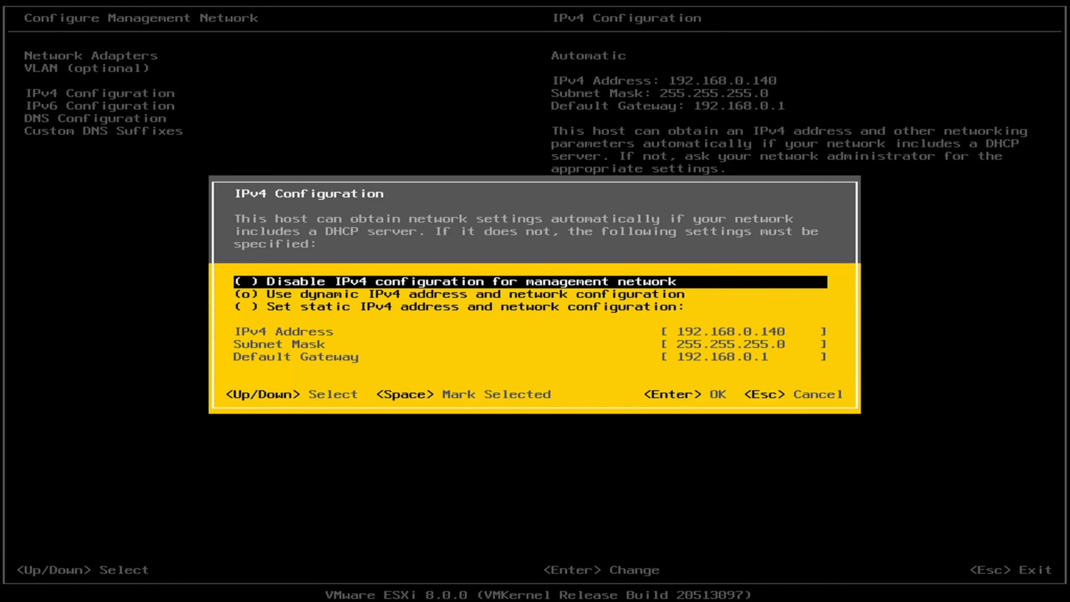
key("Down")
key("Down")
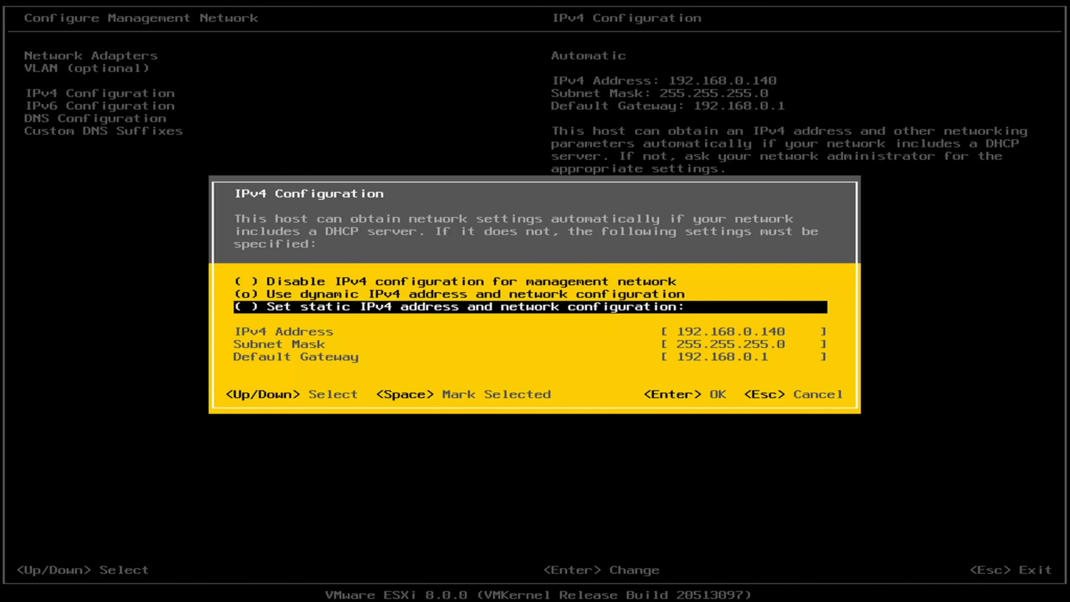
key("space")
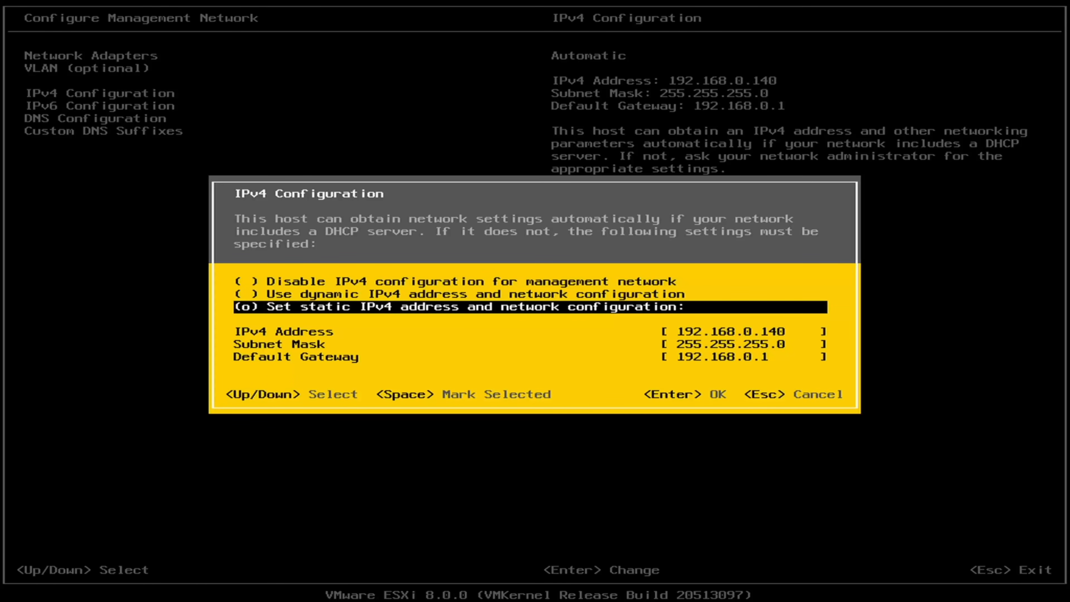
Set the host's static IPv4 address to 192.168.0.21 and apply the IPv4 configuration
key("Down")
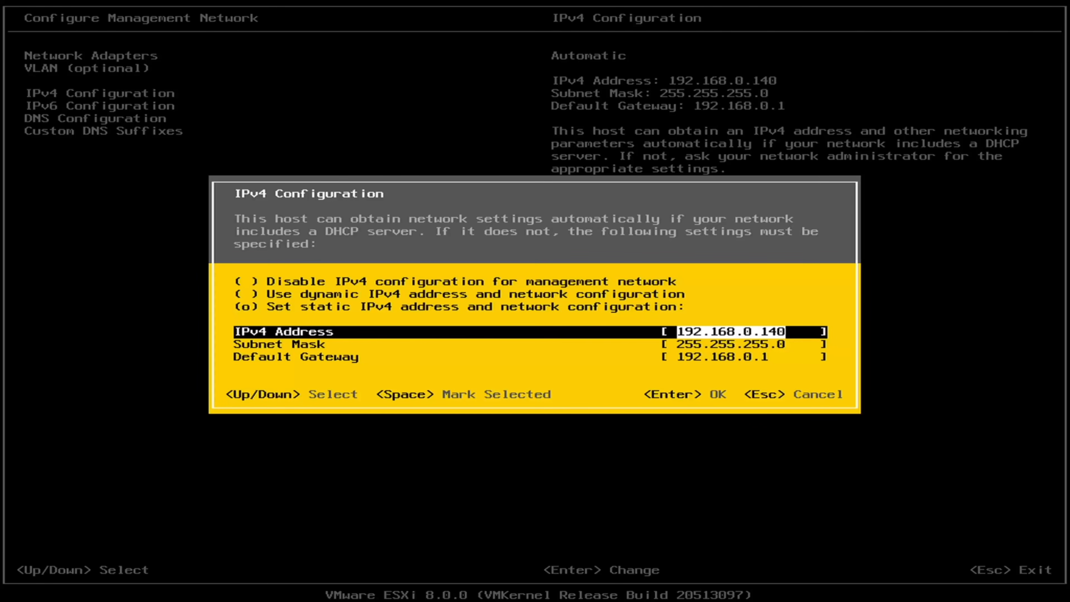
key("BackSpace")
key("BackSpace")
key("BackSpace")
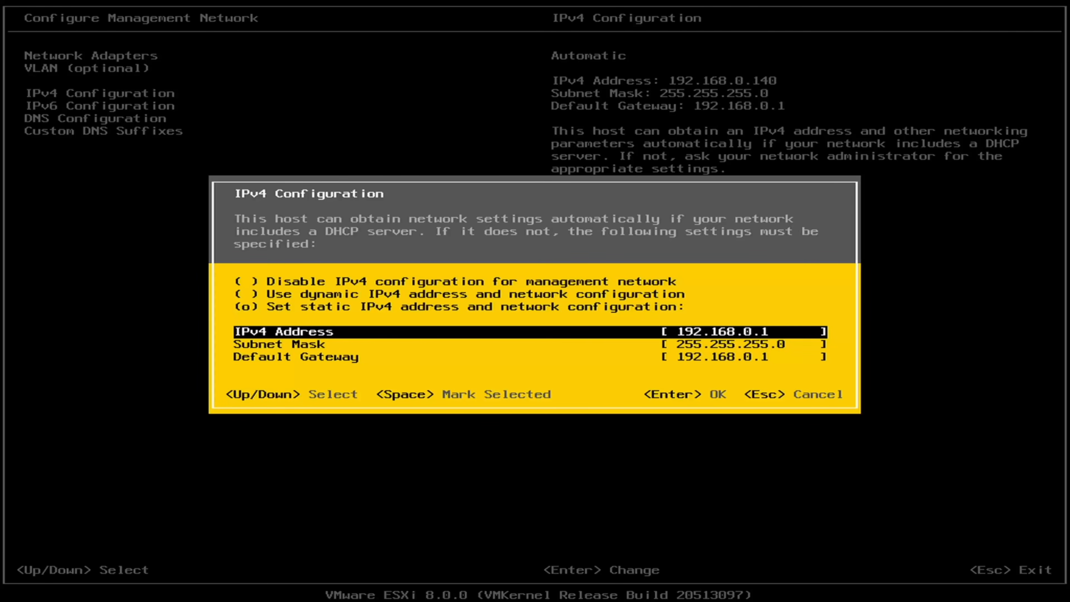
type("21")
key("Return")
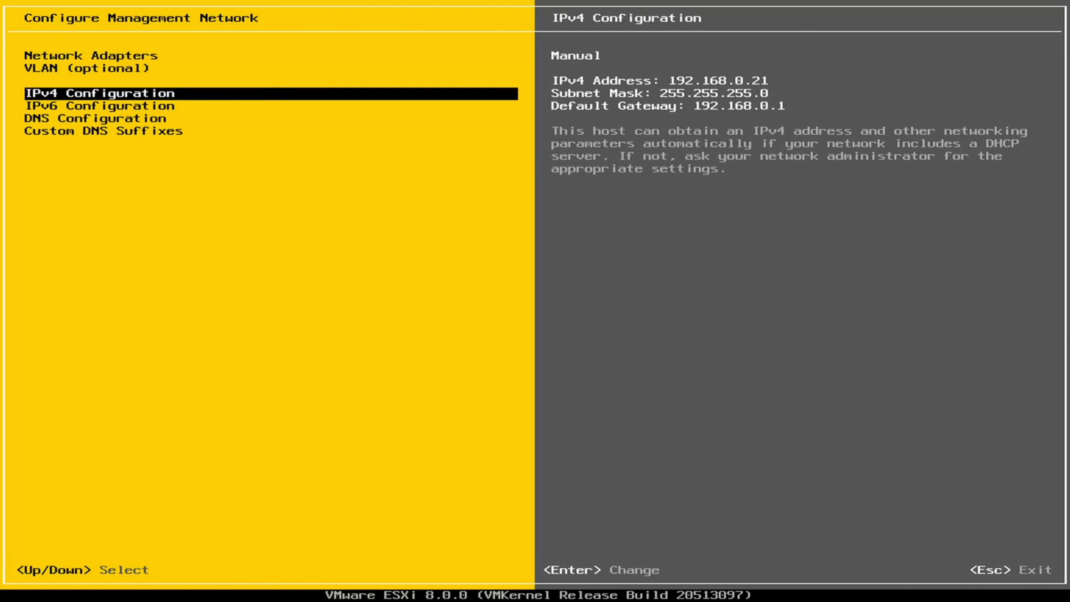
Switch the management network's DNS configuration to use manually specified DNS server addresses and hostname
key("Down")
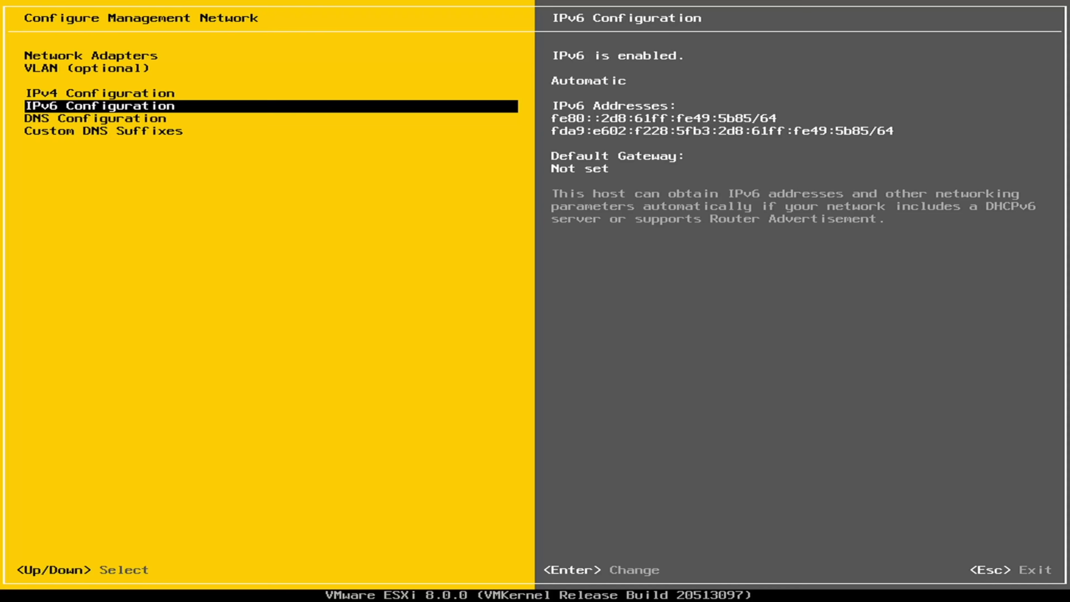
key("Down")
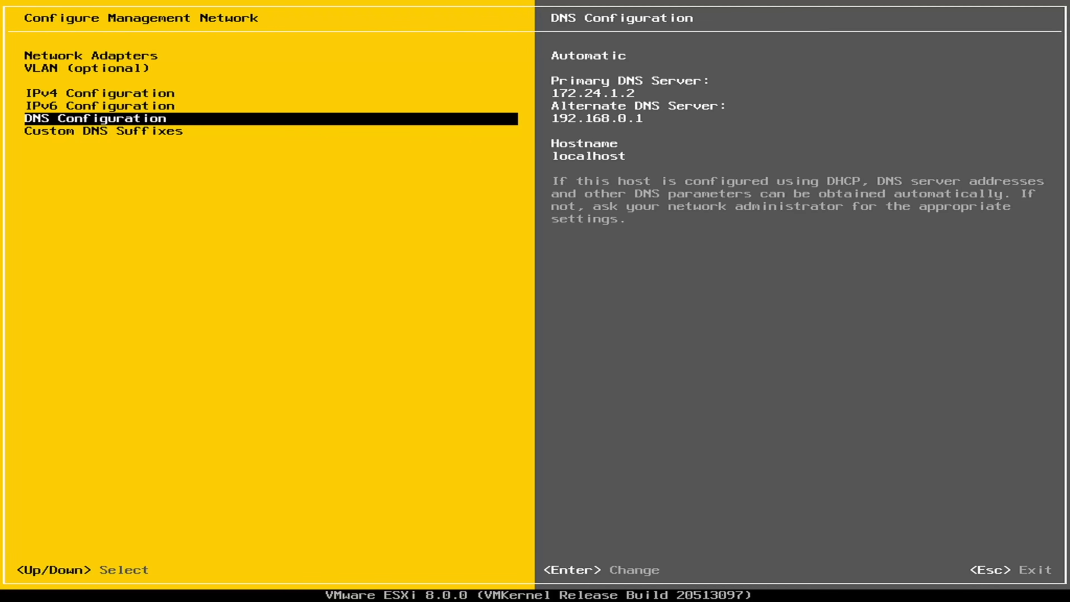
key("Return")
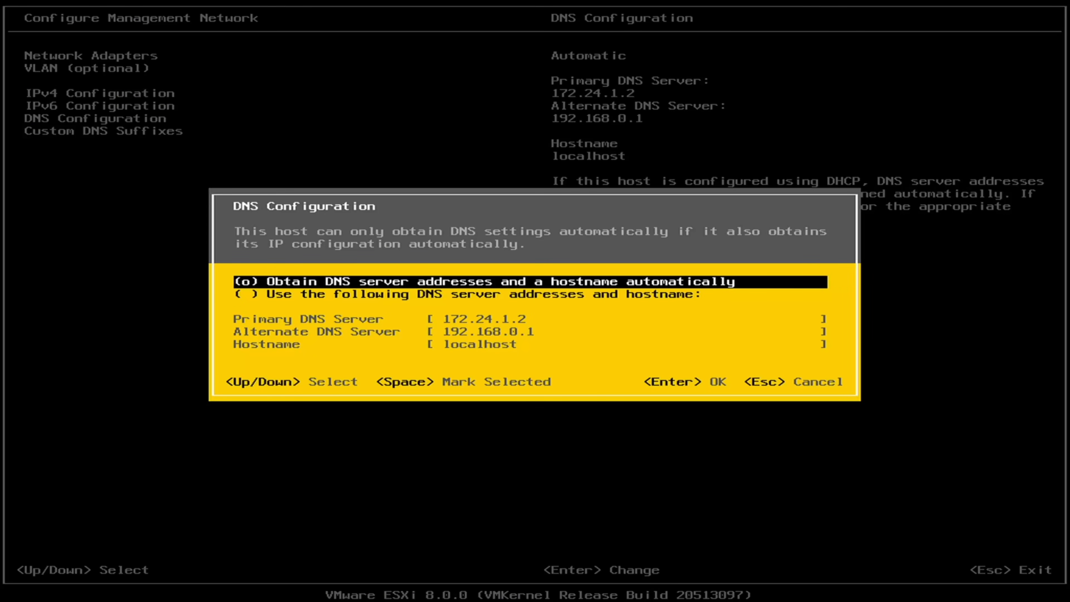
key("Down")
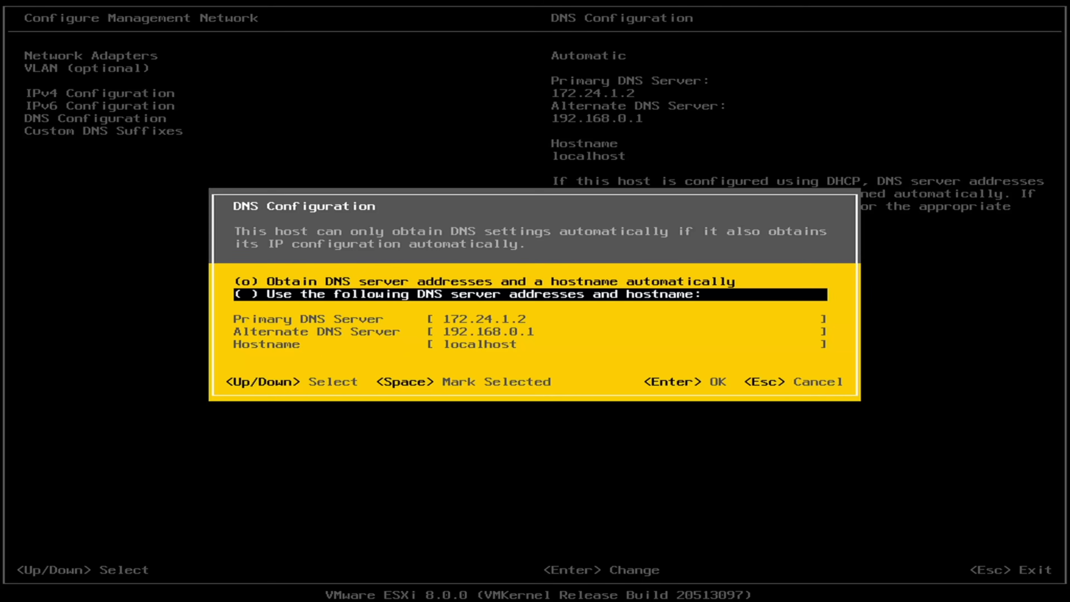
key("space")
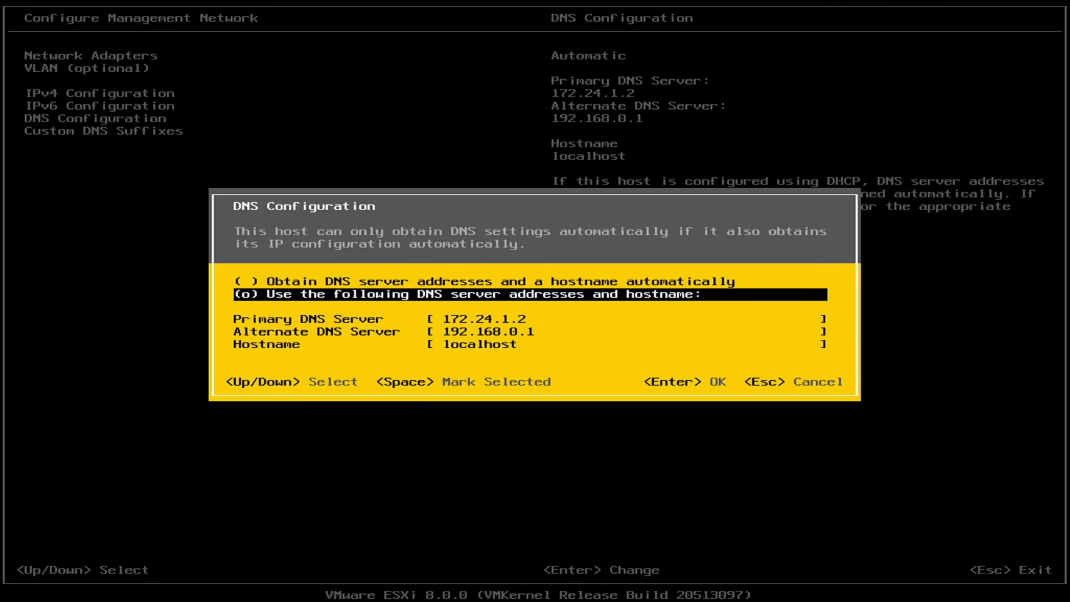
Set the host's hostname to esxi8 and apply the DNS configuration
key("Down")
key("Down")
key("Down")
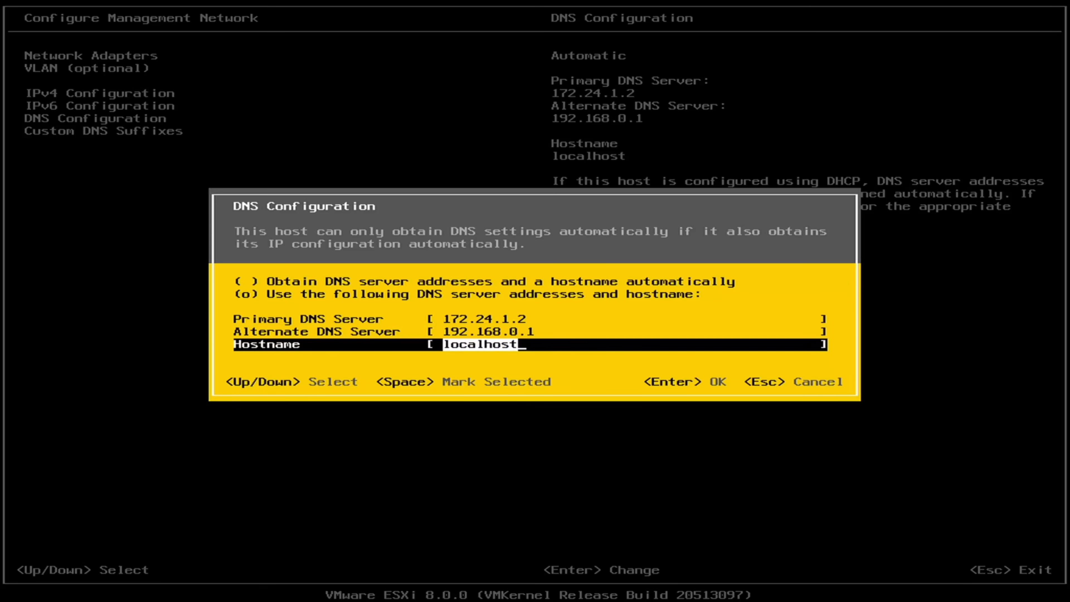
type("esx")
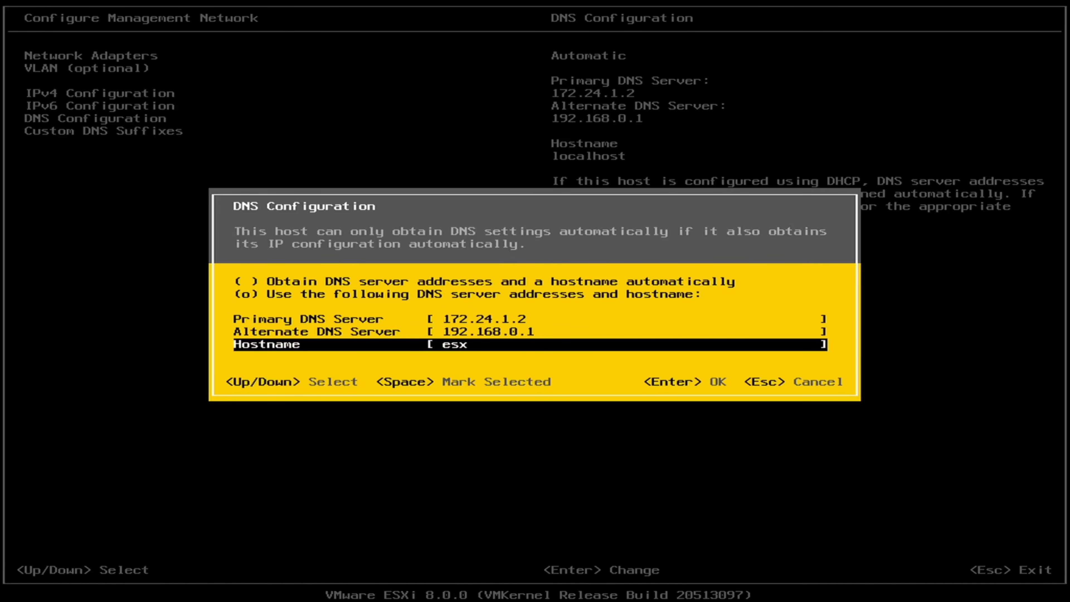
type("i8")
key("Return")
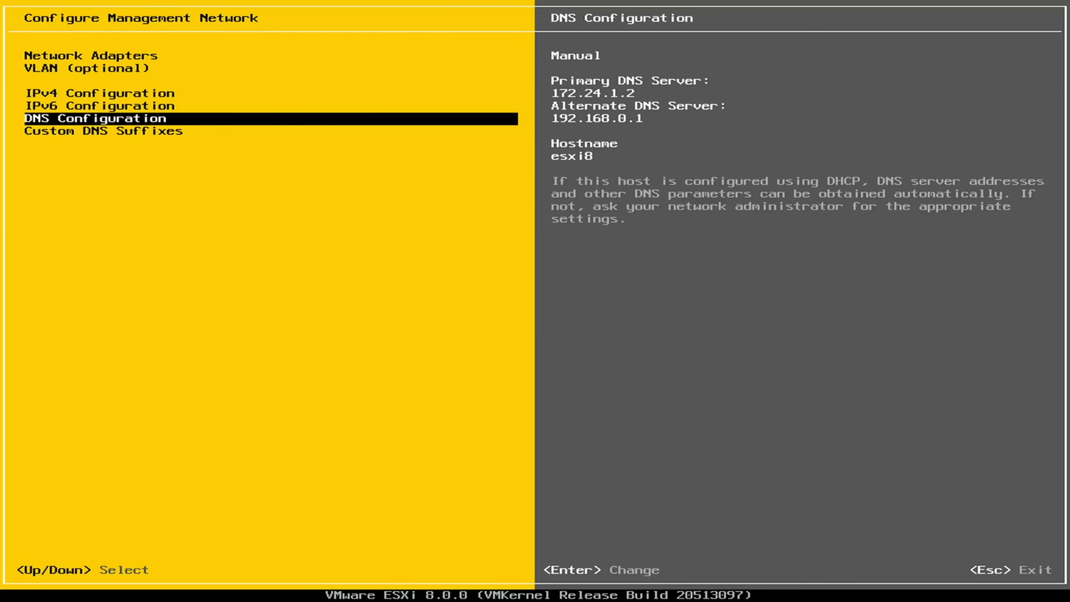
Leave the management network configuration, applying the changes and restarting the management network
key("Down")
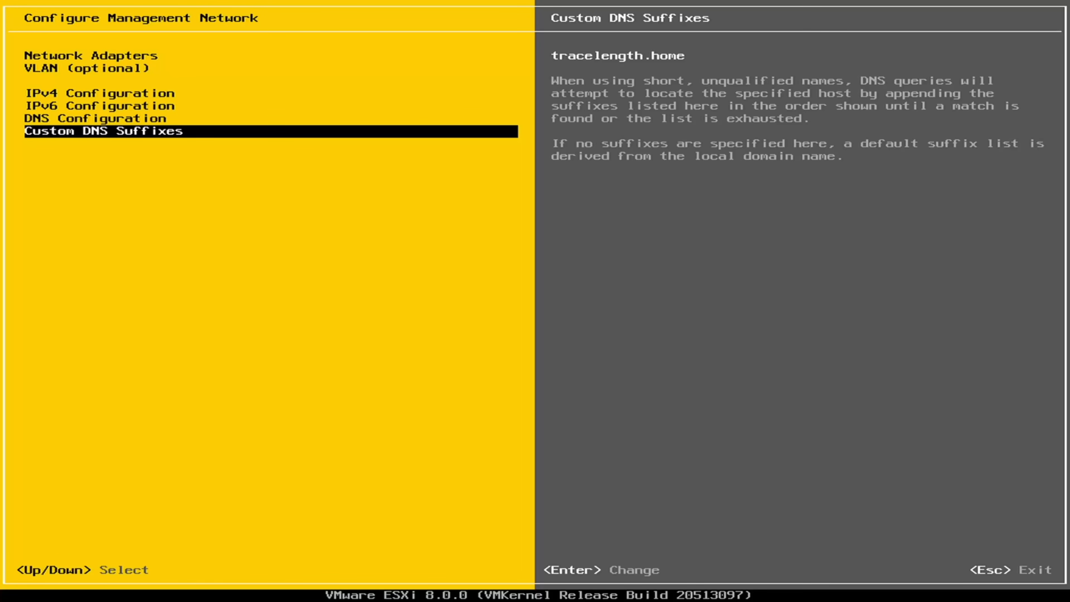
key("Escape")
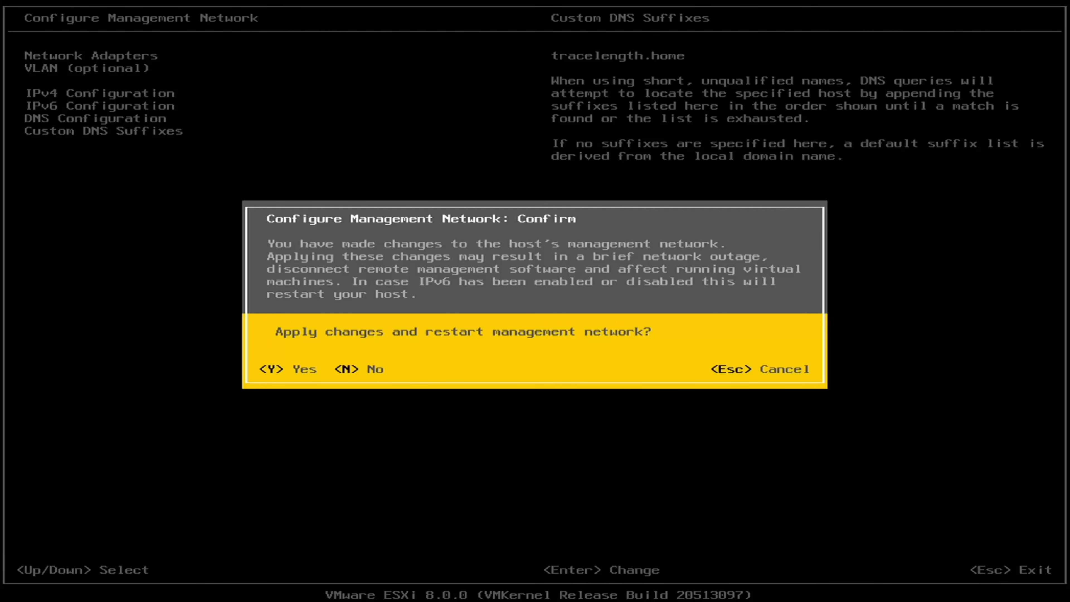
key("y")
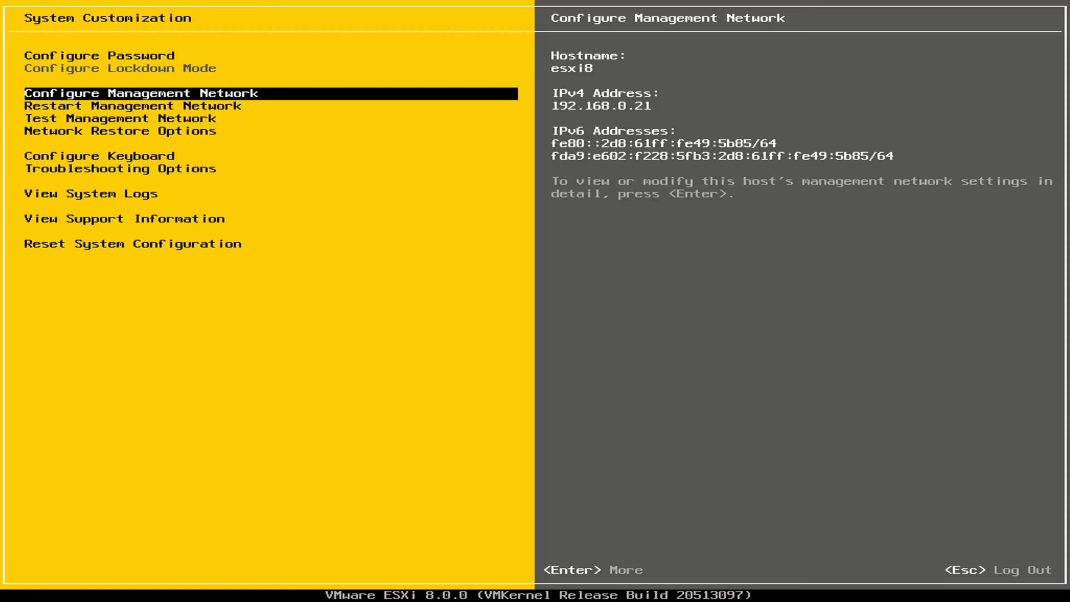
Start a management network test and set its third ping address to 8.8.8.8
key("Down")
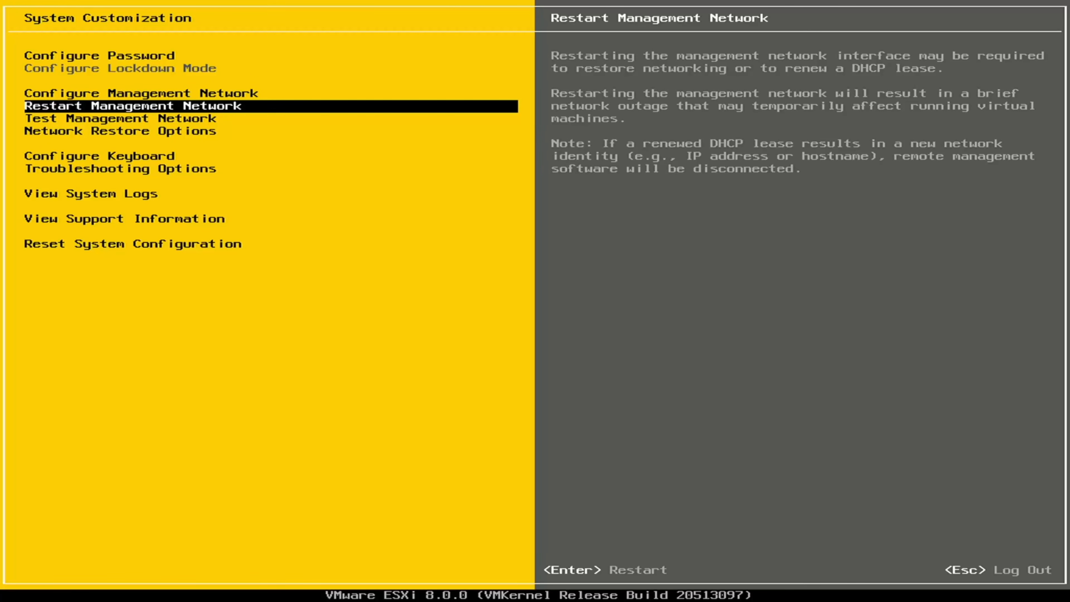
key("Down")
key("Return")
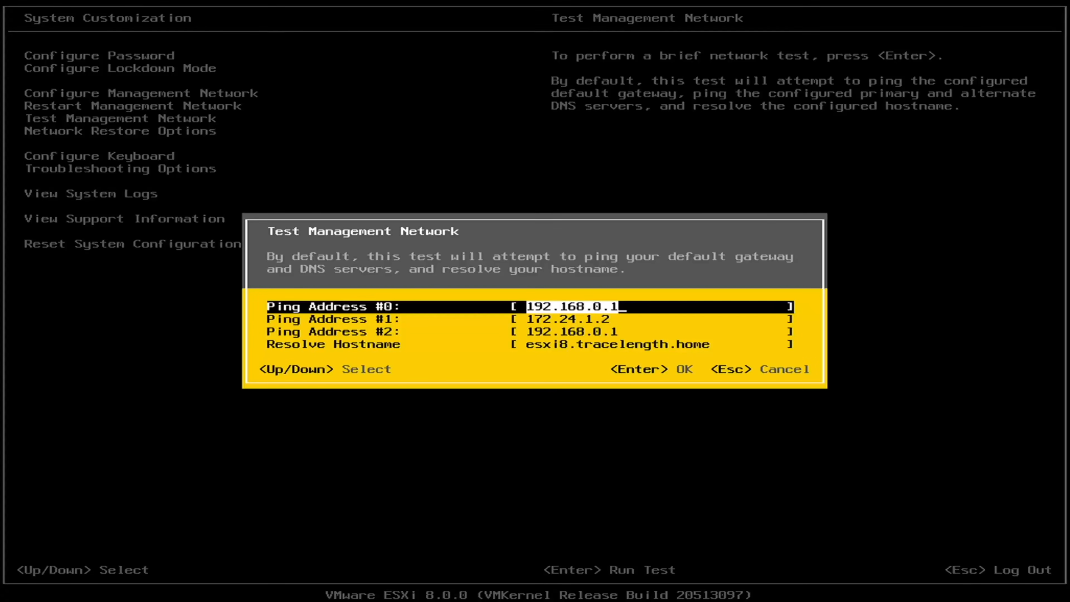
key("Down")
key("Down")
type("8.8.8.8")
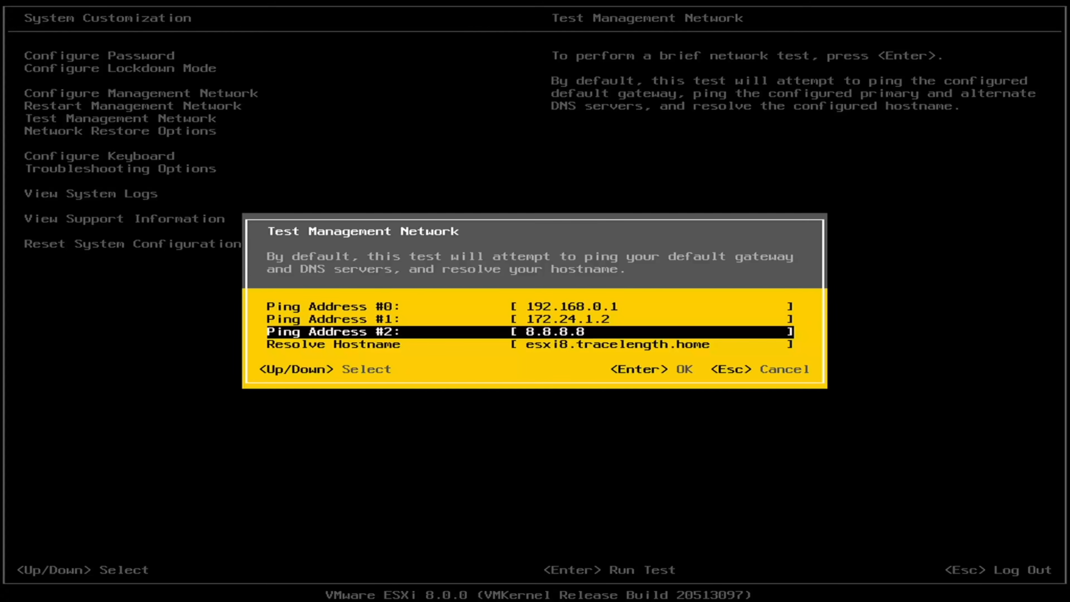
Set the hostname to resolve to google.com, run the management network test, and close it
key("Down")
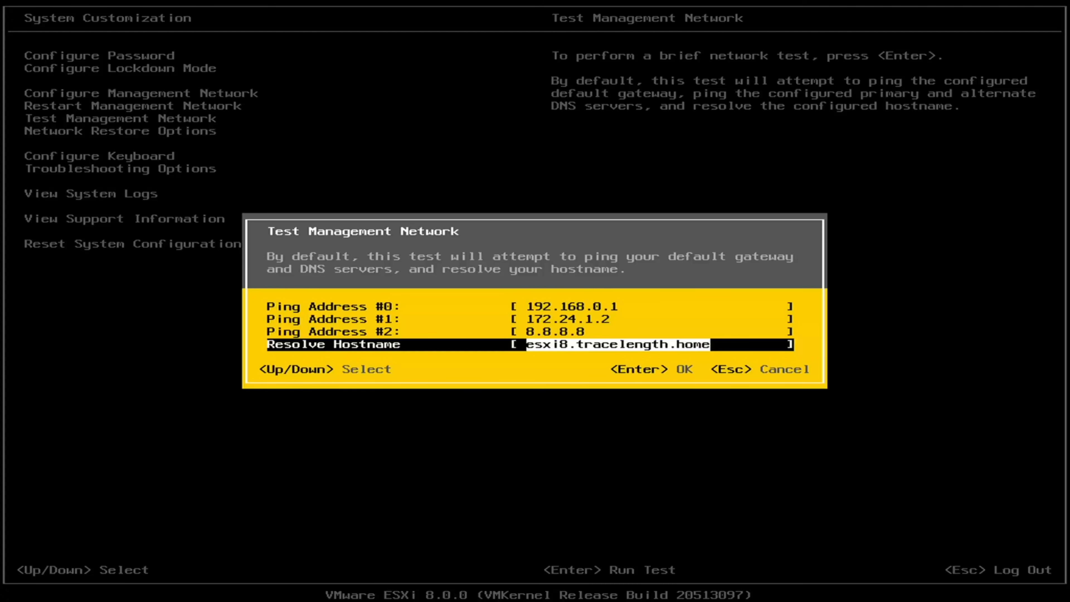
key("BackSpace")
key("BackSpace")
key("BackSpace")
key("BackSpace")
key("BackSpace")
key("BackSpace")
key("BackSpace")
key("BackSpace")
key("BackSpace")
key("BackSpace")
key("BackSpace")
key("BackSpace")
key("BackSpace")
key("BackSpace")
key("BackSpace")
key("BackSpace")
key("BackSpace")
key("BackSpace")
key("BackSpace")
key("BackSpace")
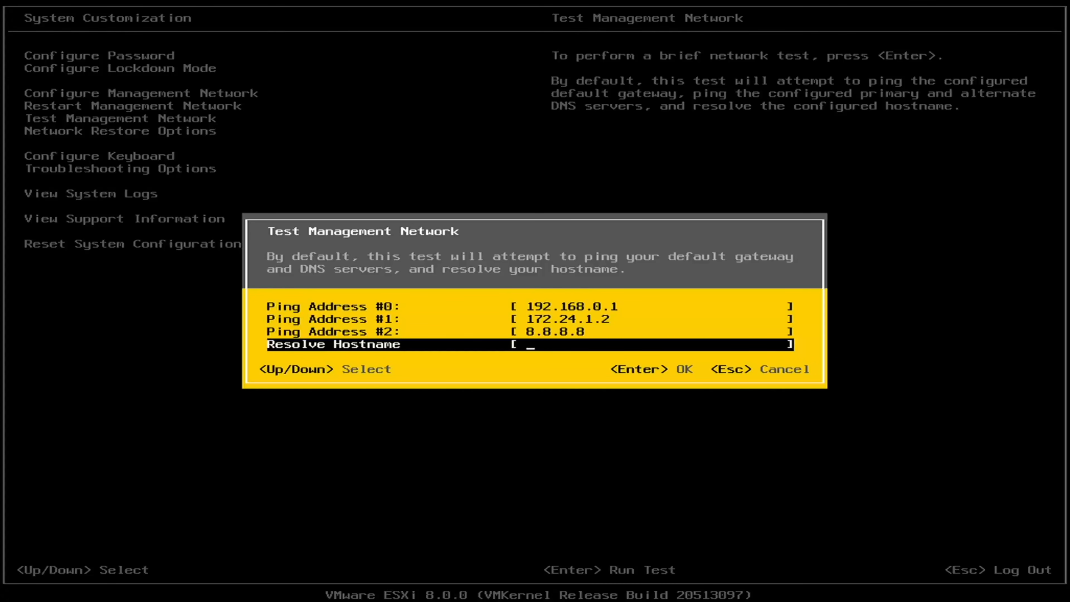
type("google.com")
key("Return")
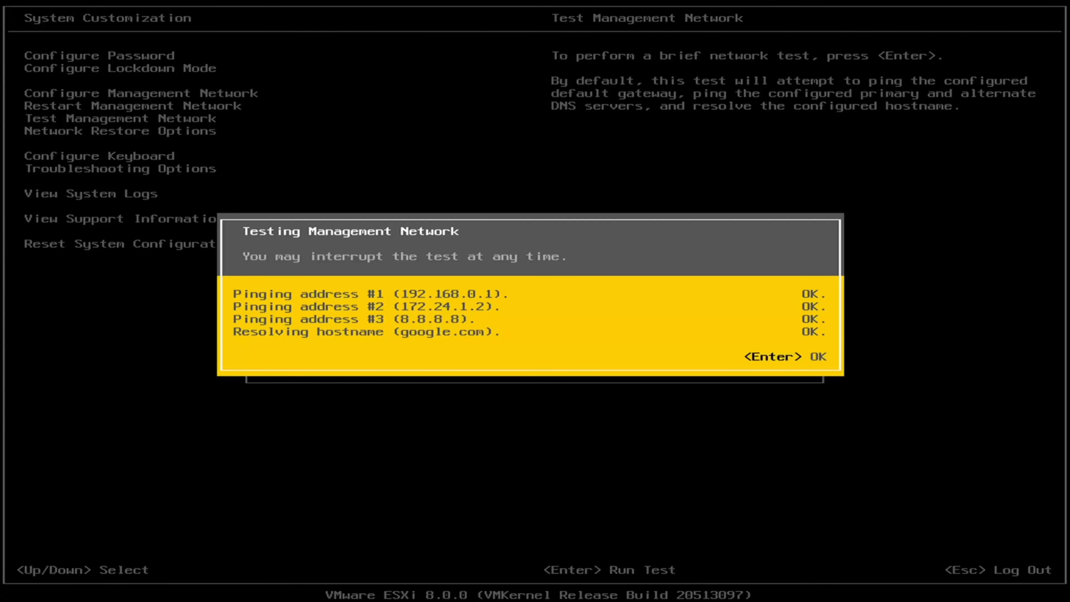
key("Return")
key("Escape")
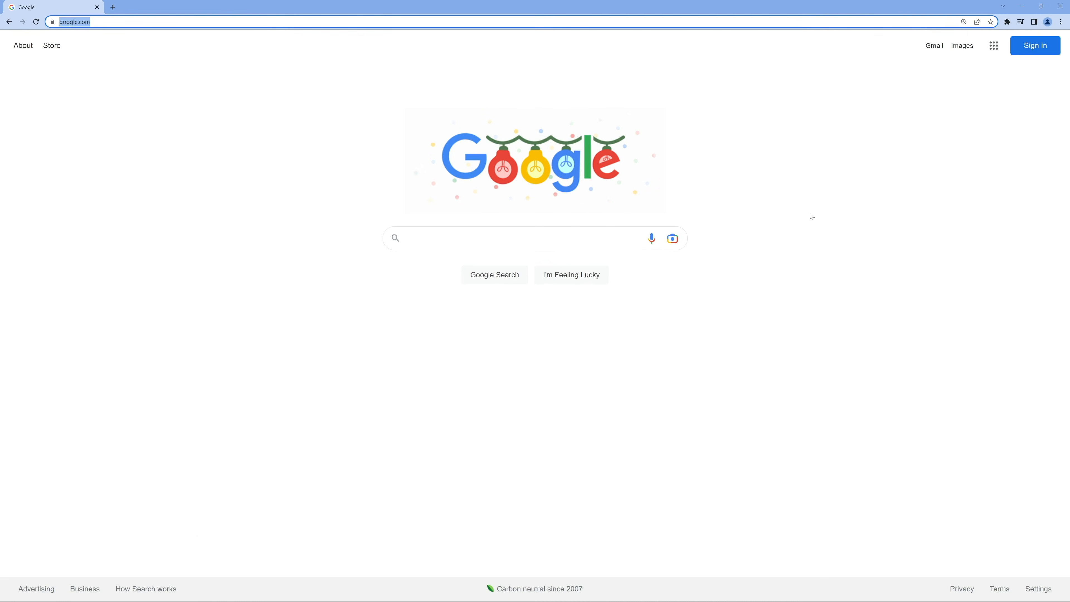
In Chrome, open the host's web client at 192.168.0.21, proceeding past the certificate warning
type("19")
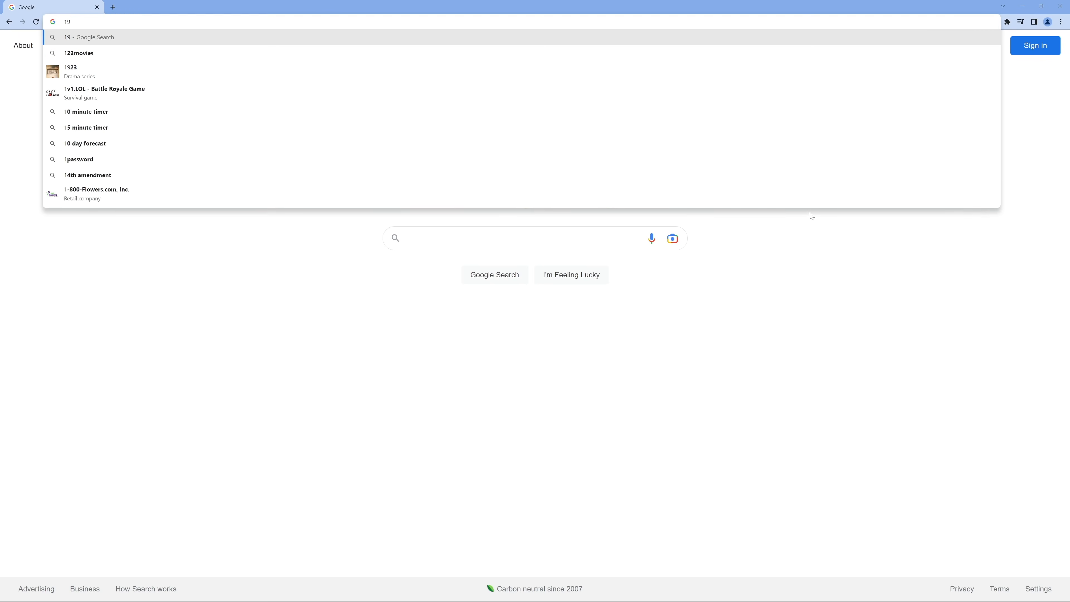
type("2.168.")
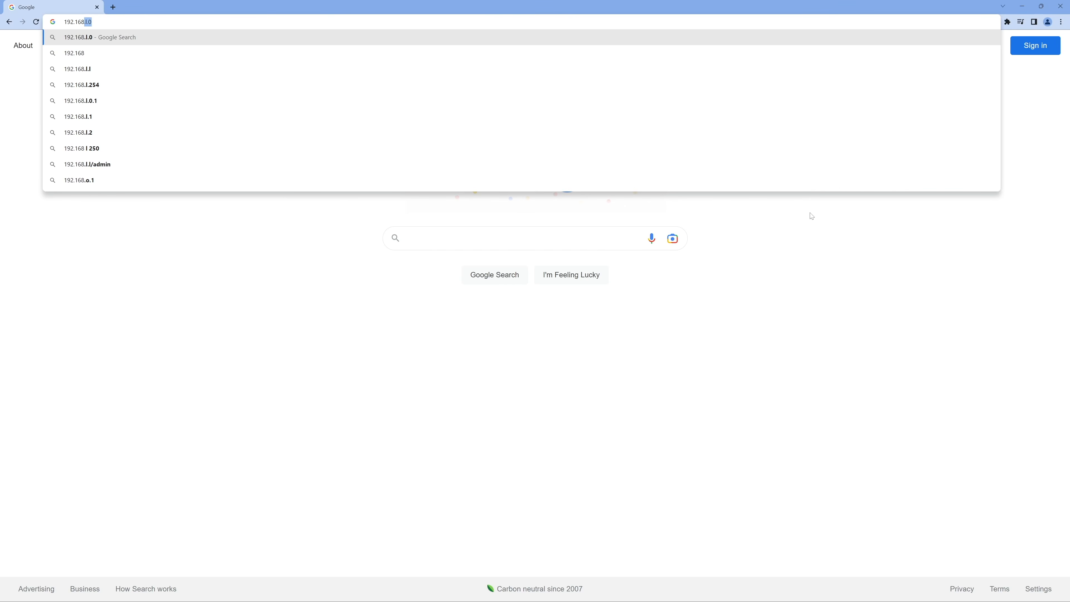
type("0.21")
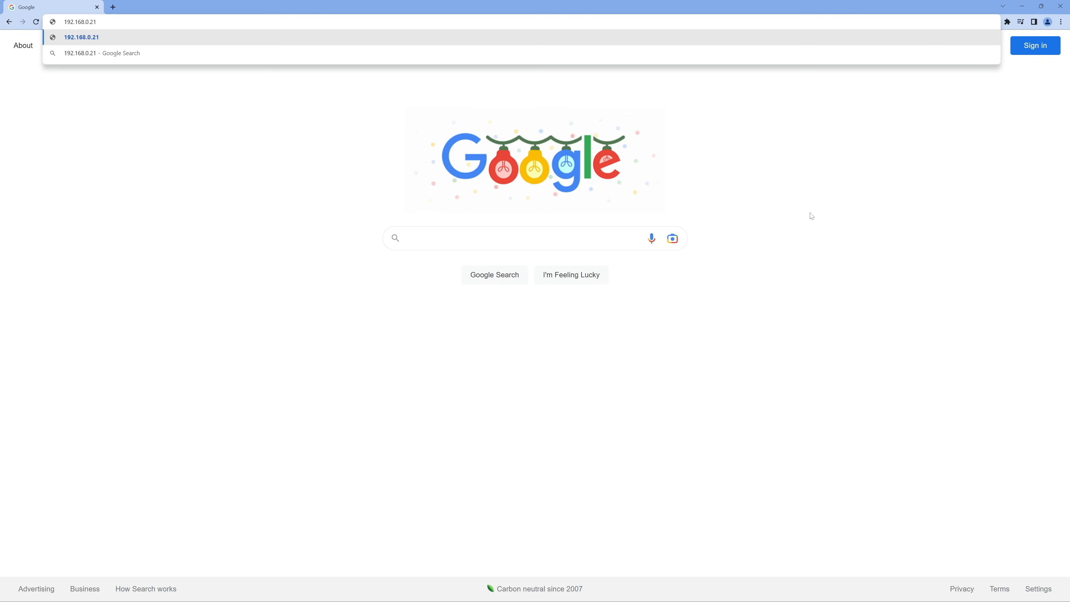
key("Return")
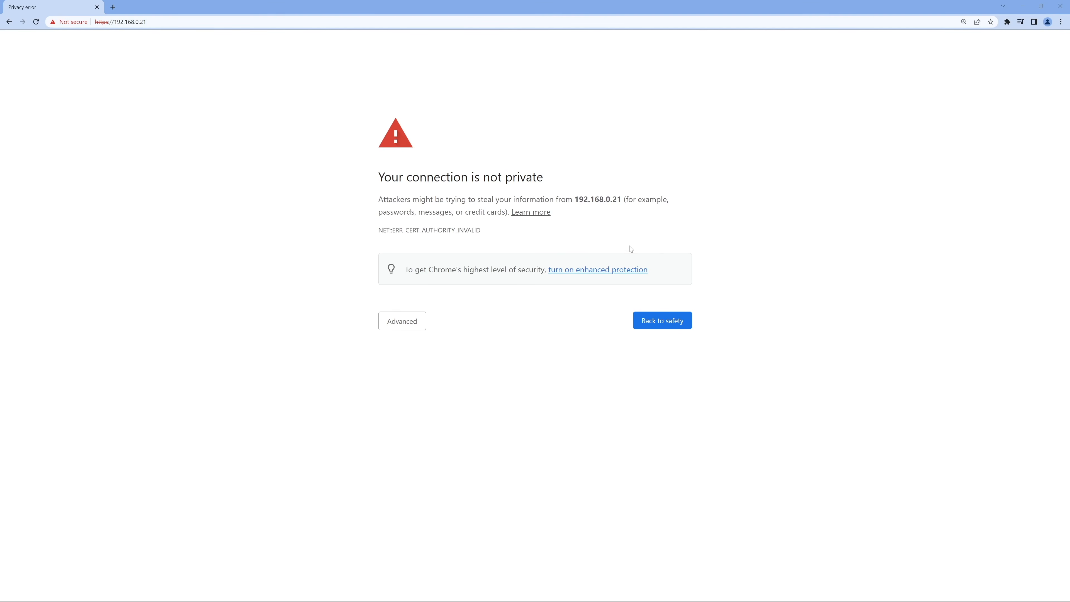
left_click(421, 322)
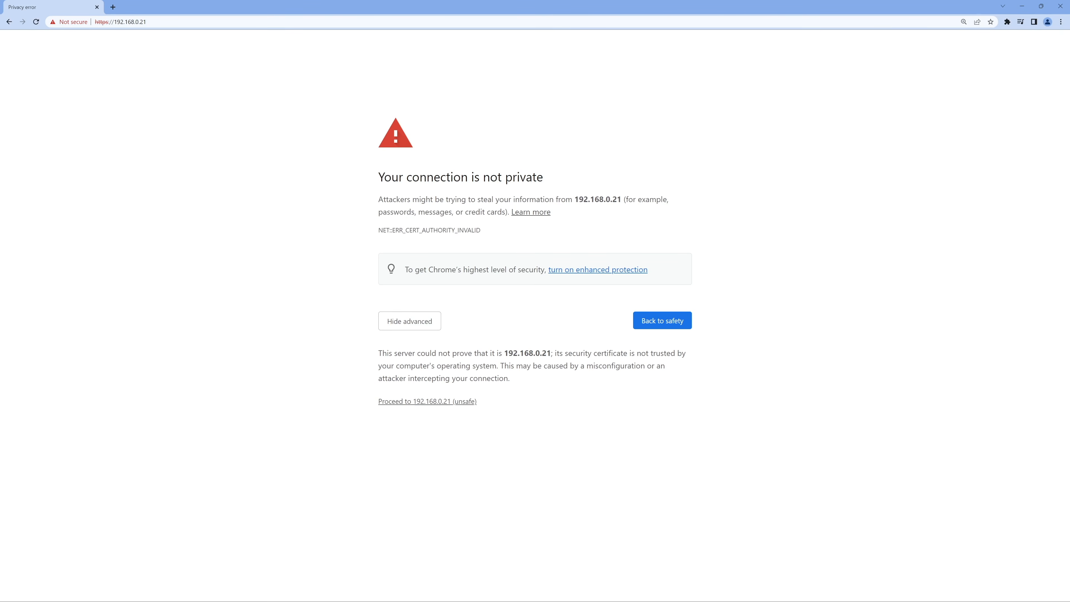
left_click(419, 400)
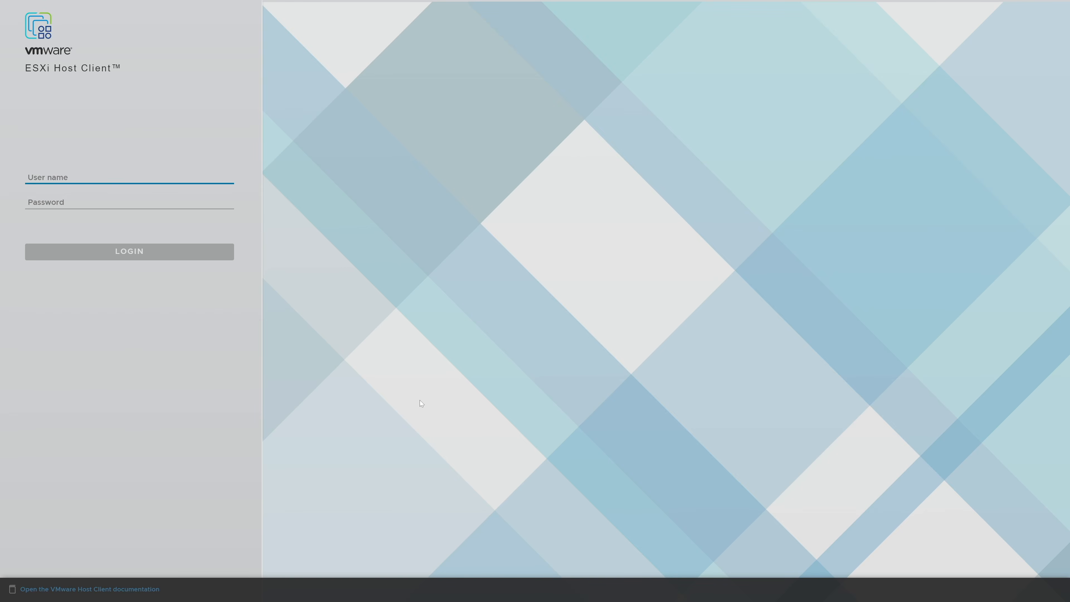
Log in to the ESXi Host Client as root with the account password
type("root")
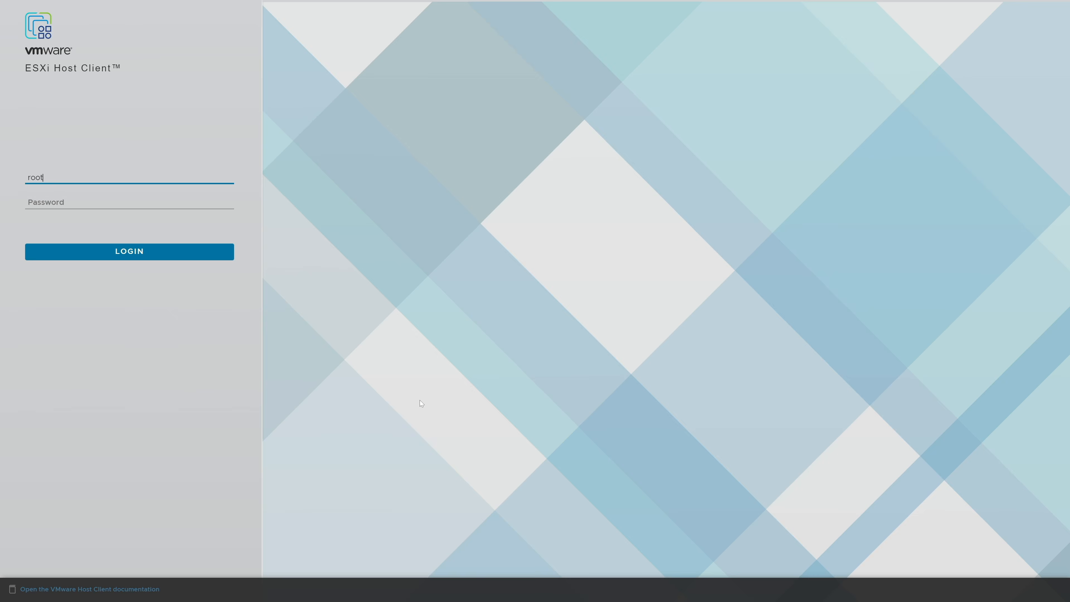
key("Tab")
type("**")
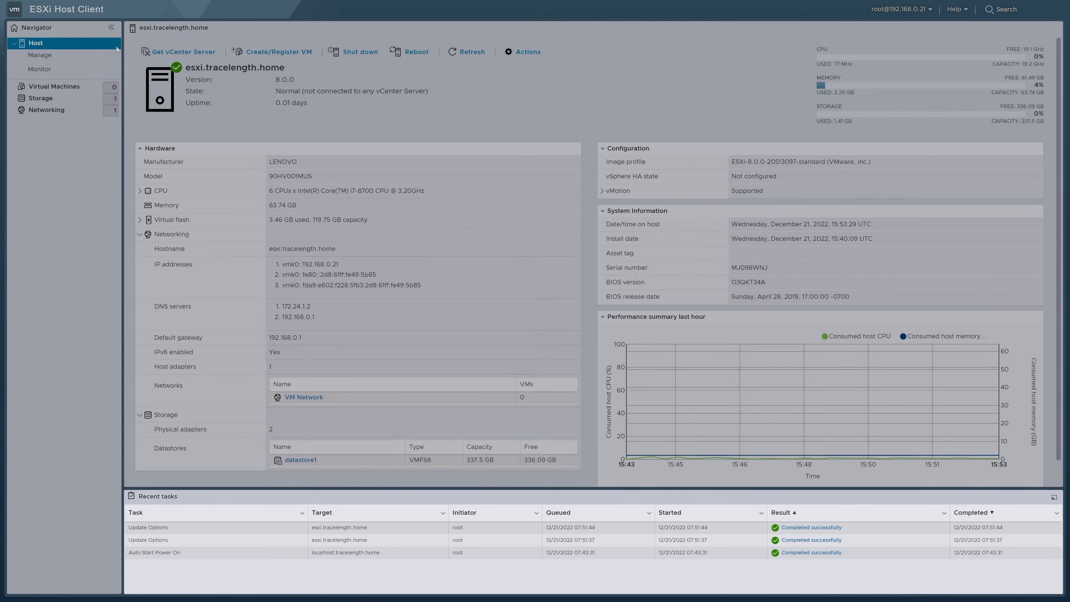
Enable Network Time Protocol in the host's time and date settings, with the service startup policy Start and stop with host
left_click(87, 57)
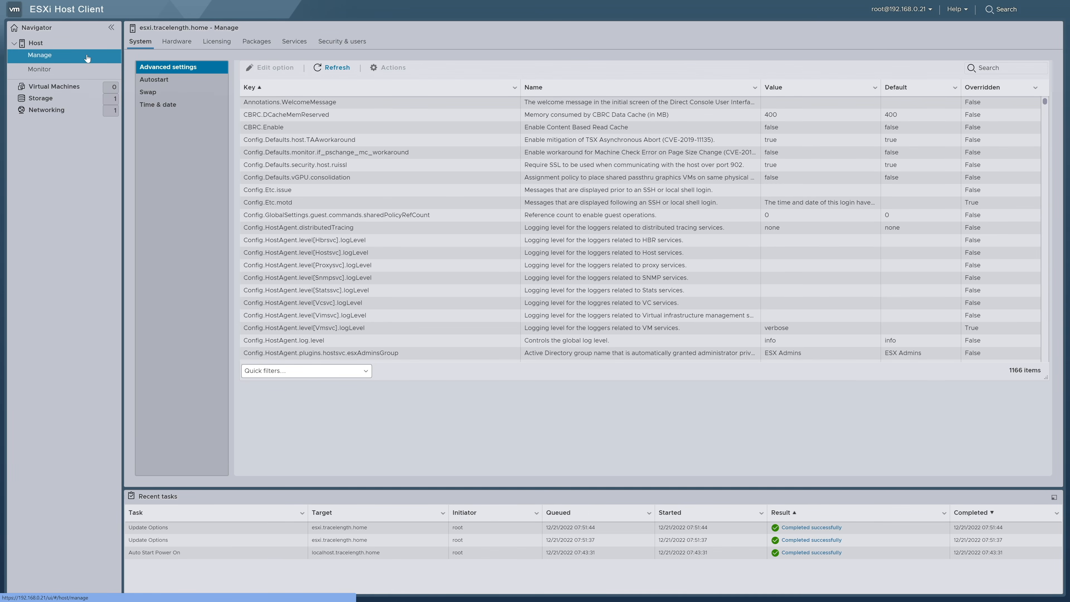
left_click(145, 80)
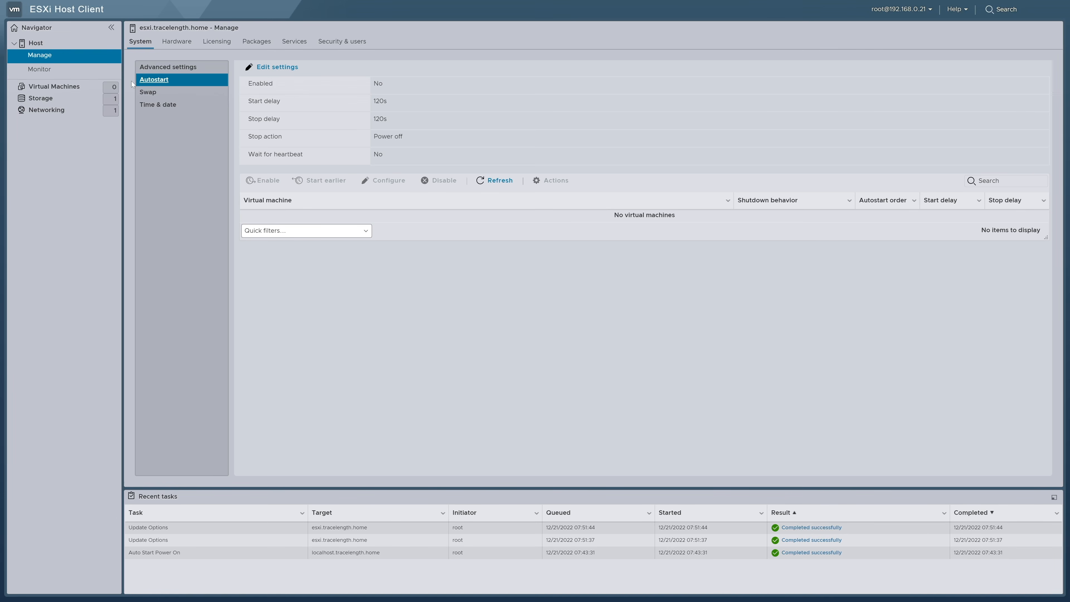
left_click(131, 91)
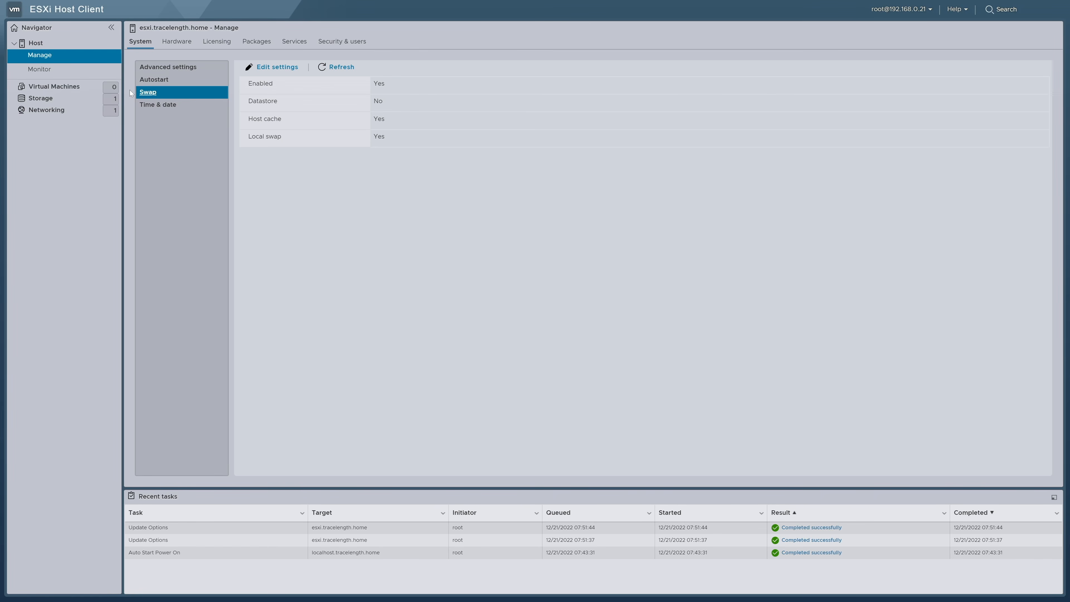
left_click(136, 104)
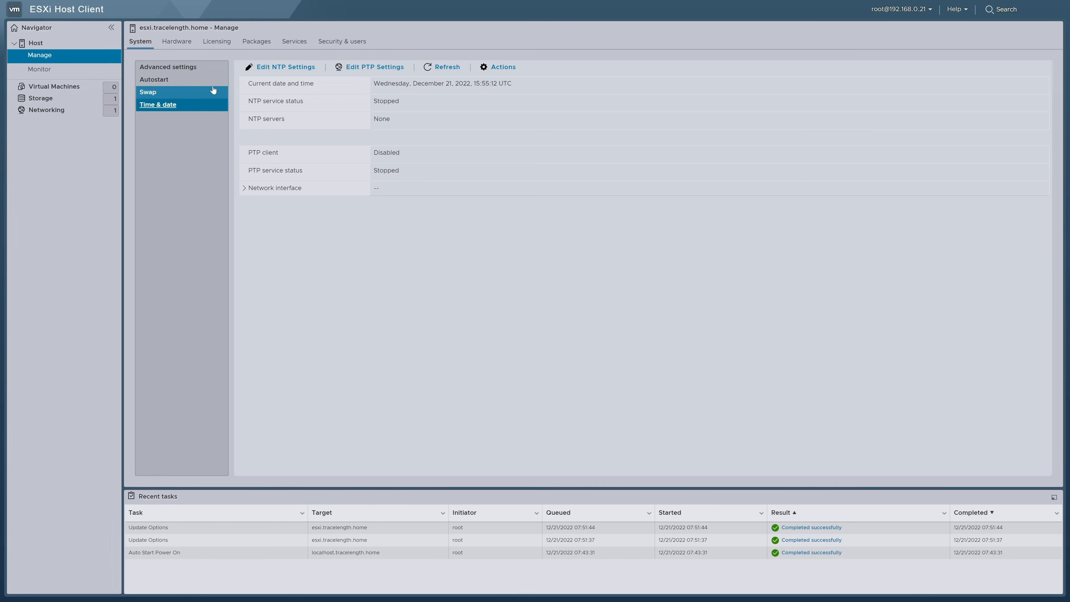
left_click(257, 67)
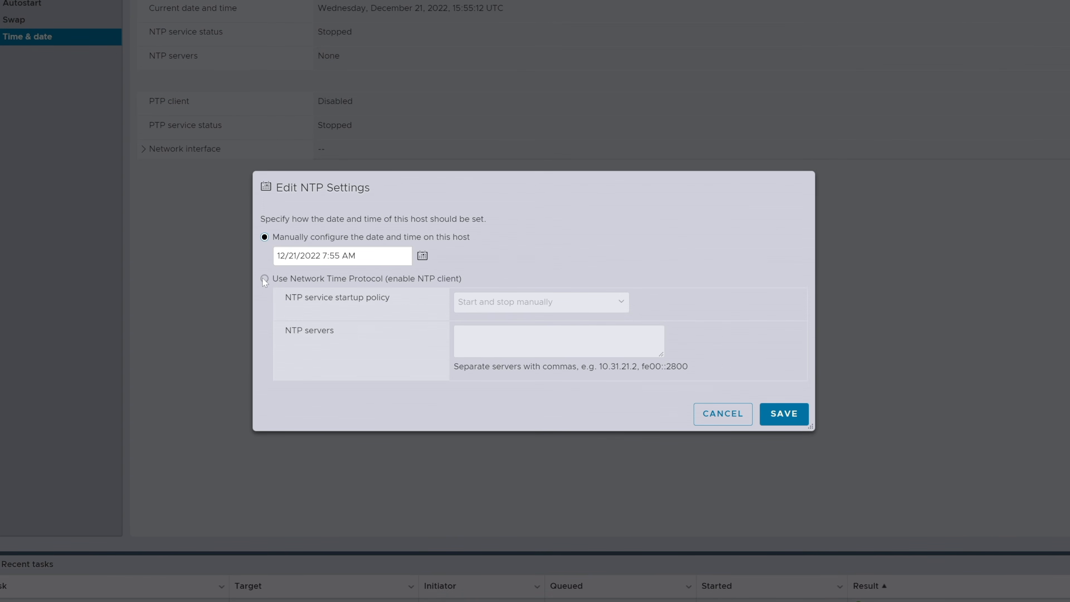
left_click(264, 279)
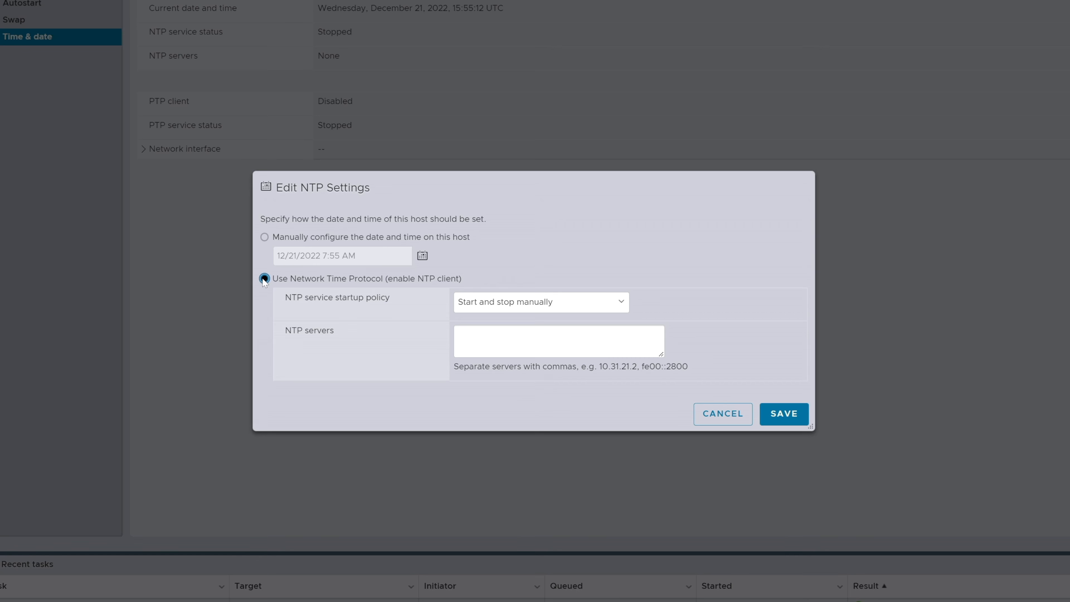
left_click(498, 302)
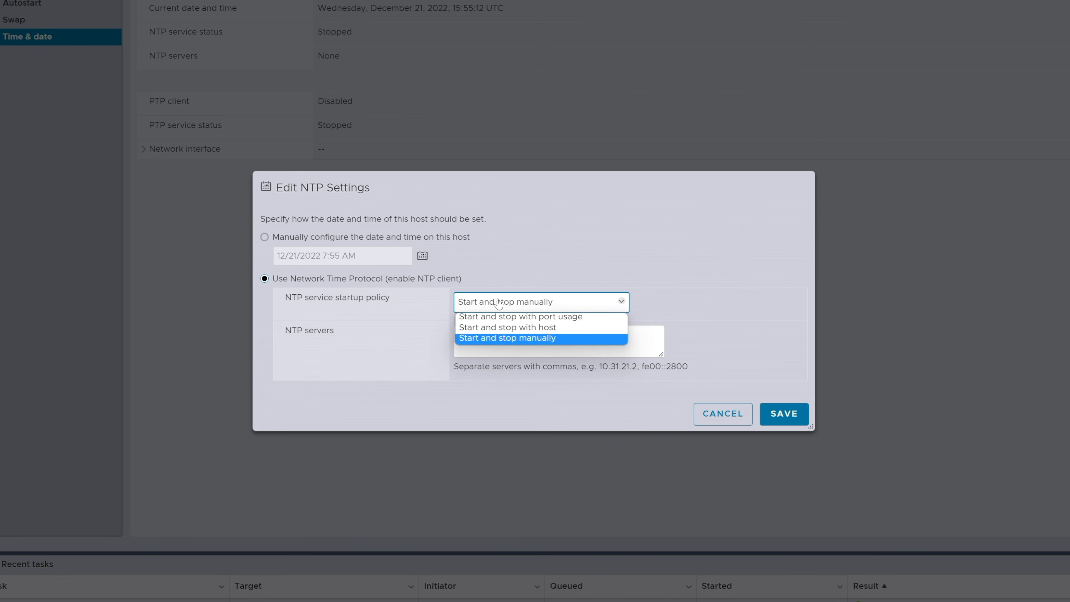
left_click(504, 328)
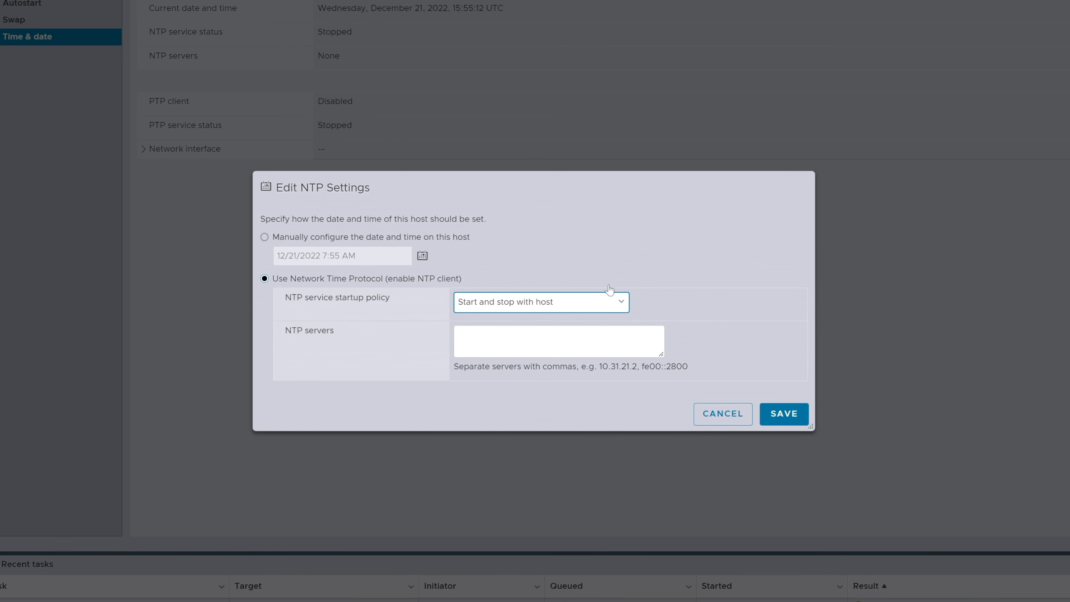
Set the NTP servers to 132.163.96.5, 132.163.97.5 and 128.138.141.177, and save the NTP settings
left_click(626, 333)
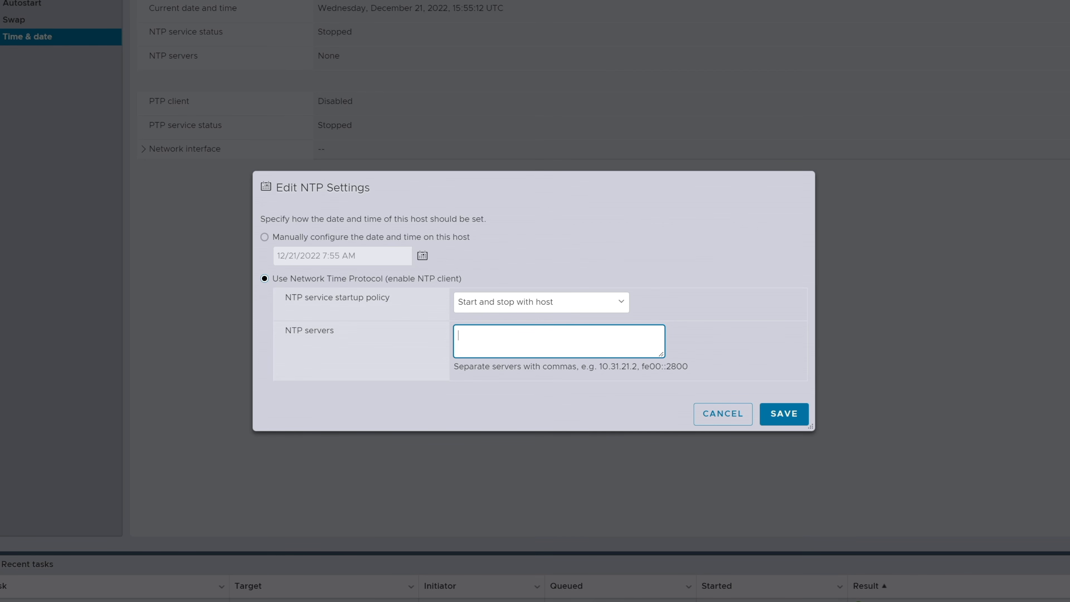
type("132.163.96.5, 132.163.97.5, 128.138.141.")
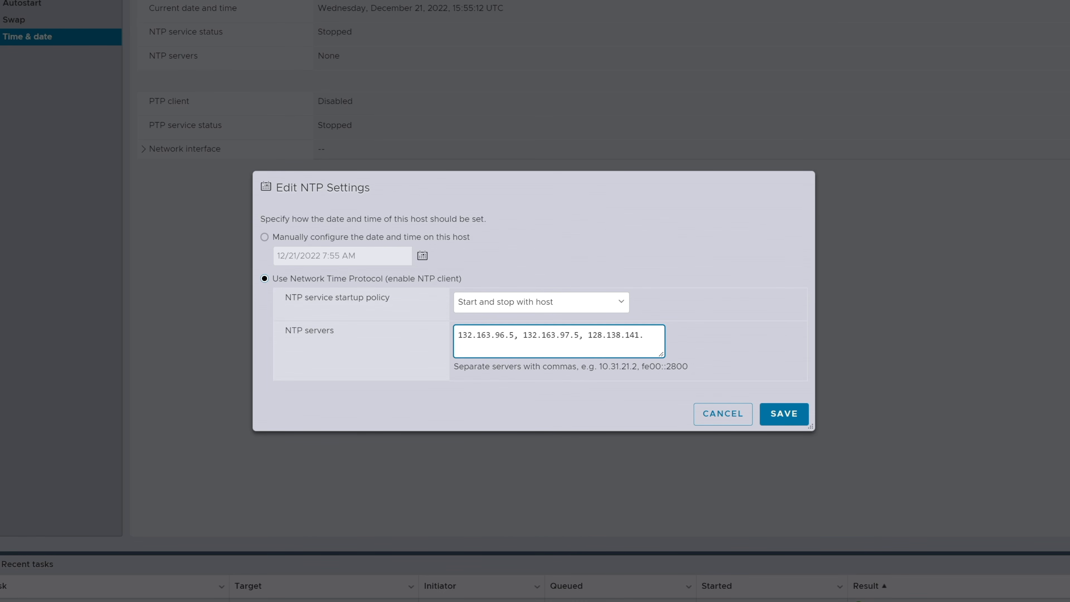
type("177")
left_click(786, 413)
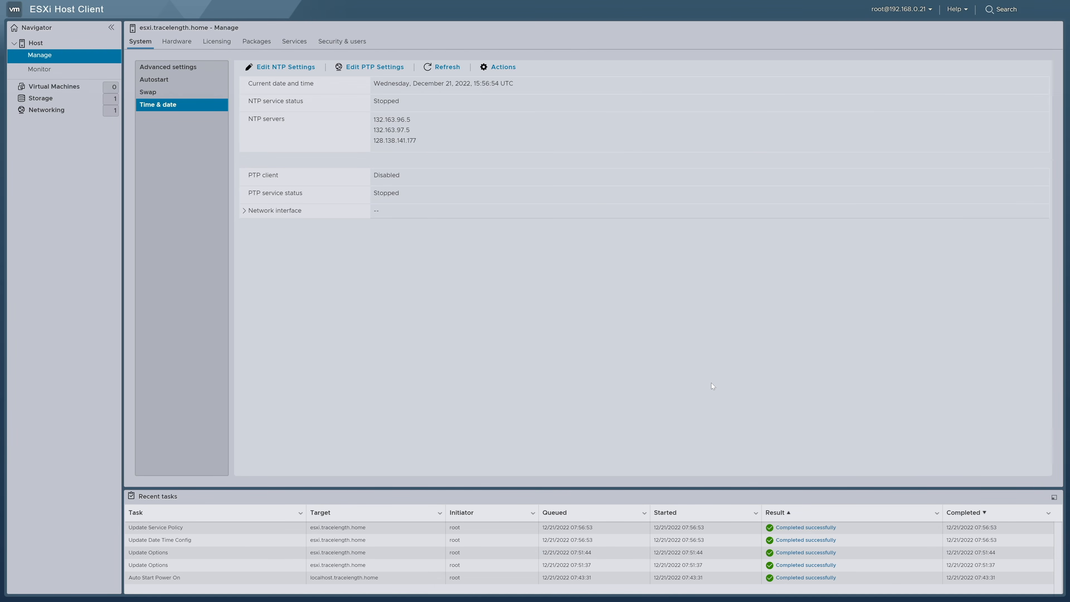
Review the host's PCI devices, power management policy and licensing information
left_click(190, 45)
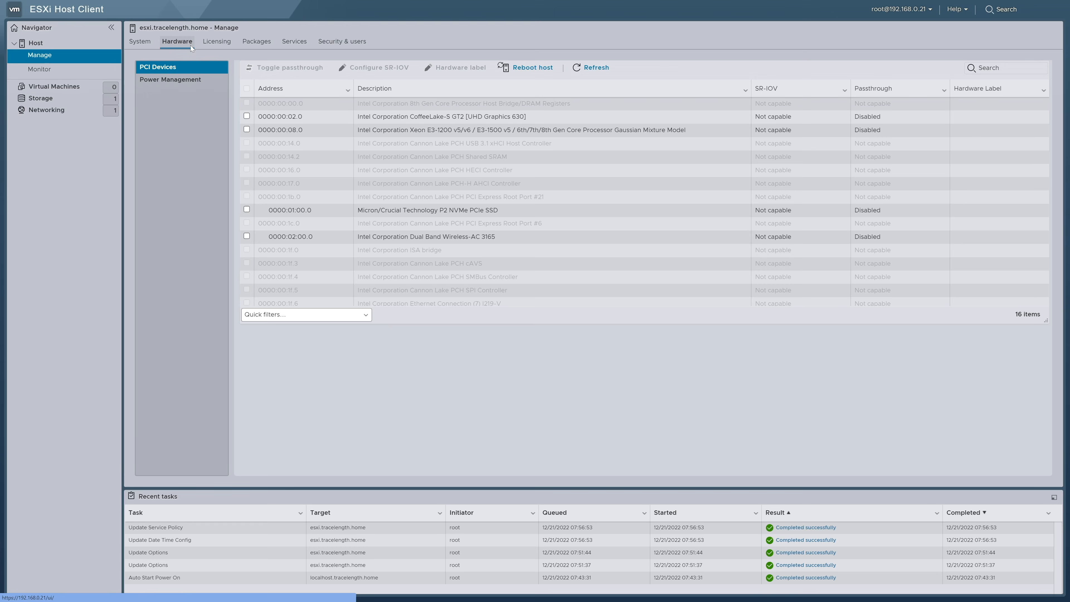
left_click(194, 80)
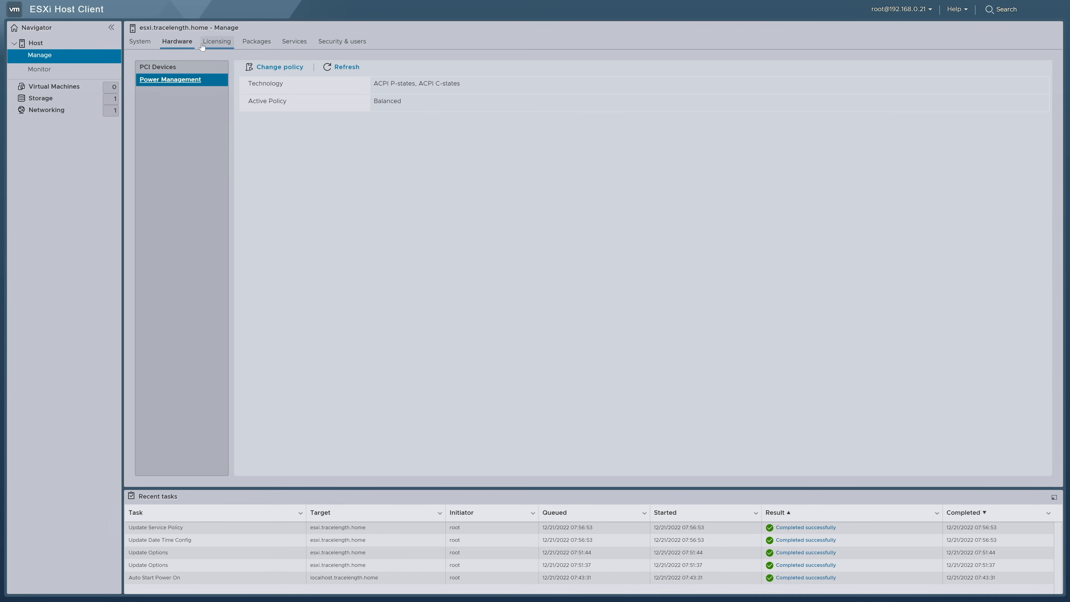
left_click(230, 42)
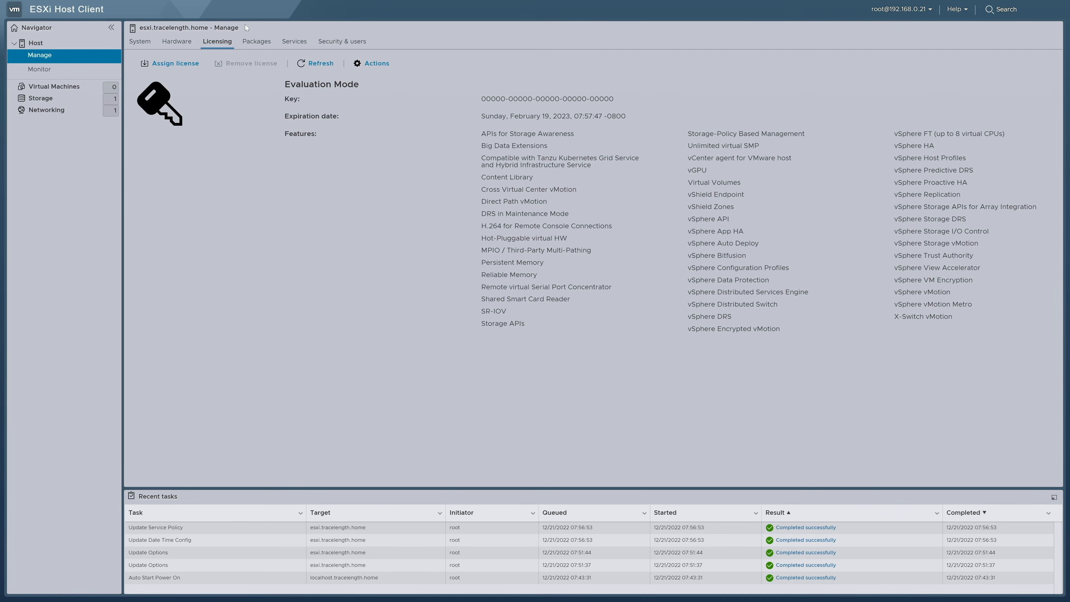
Assign a vSphere 8 Hypervisor license to the host by entering and validating the license key
left_click(192, 64)
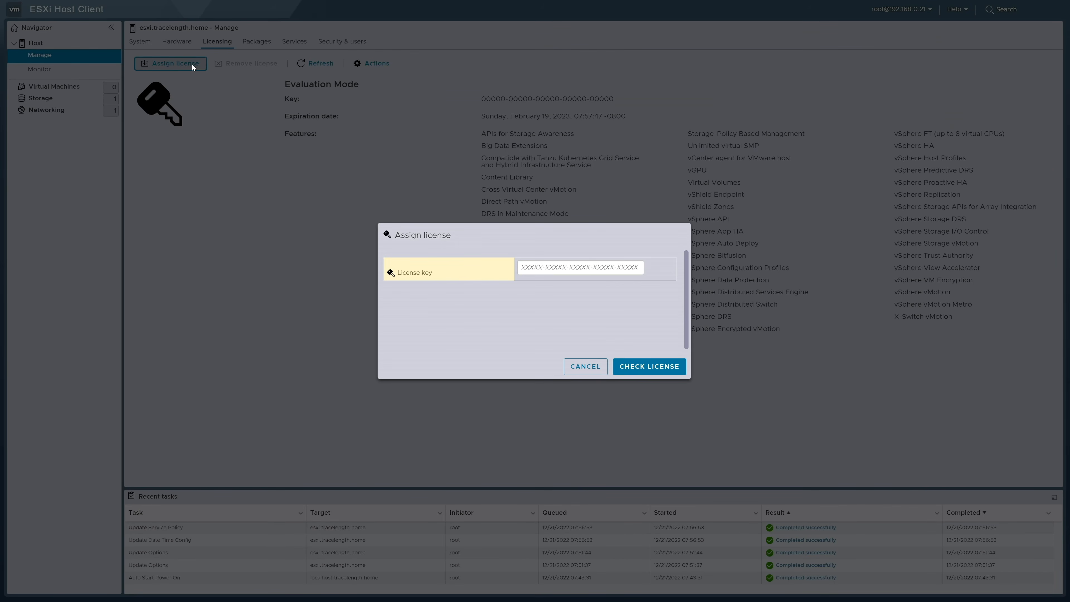
key("ctrl+v")
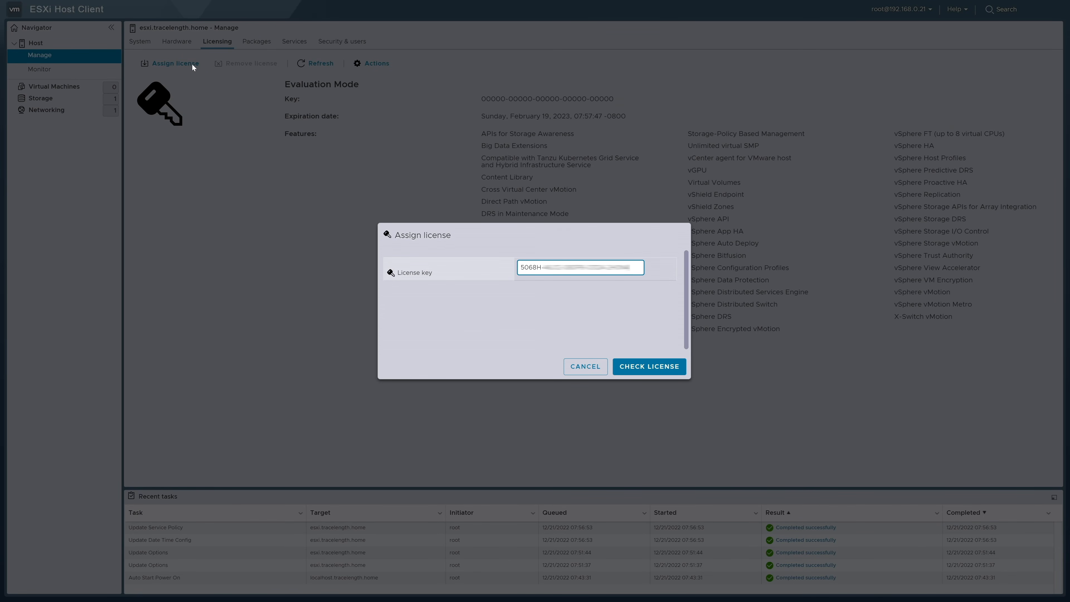
left_click(630, 368)
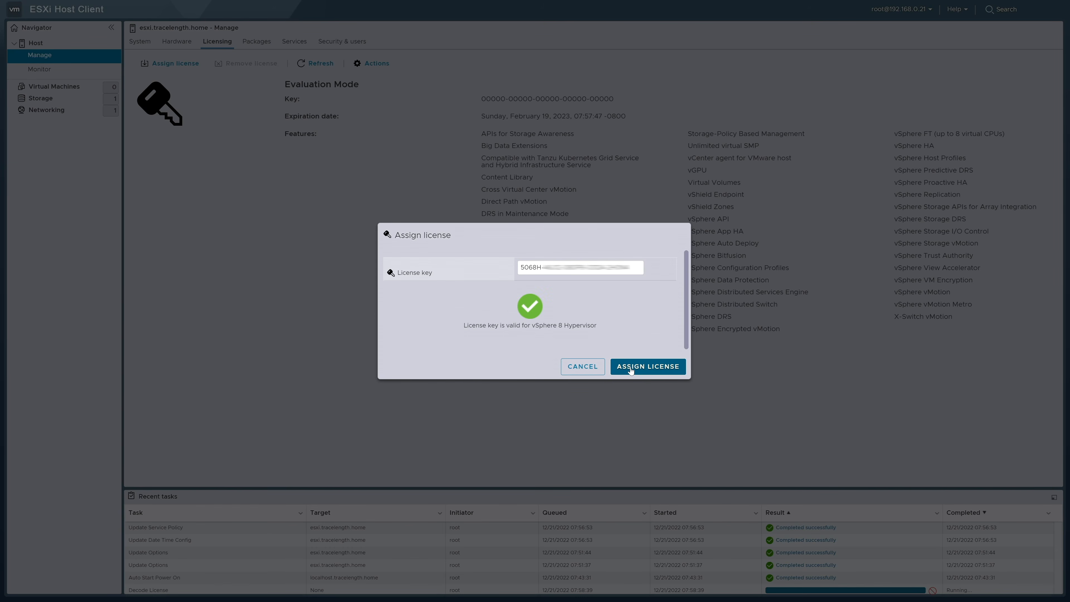
left_click(631, 367)
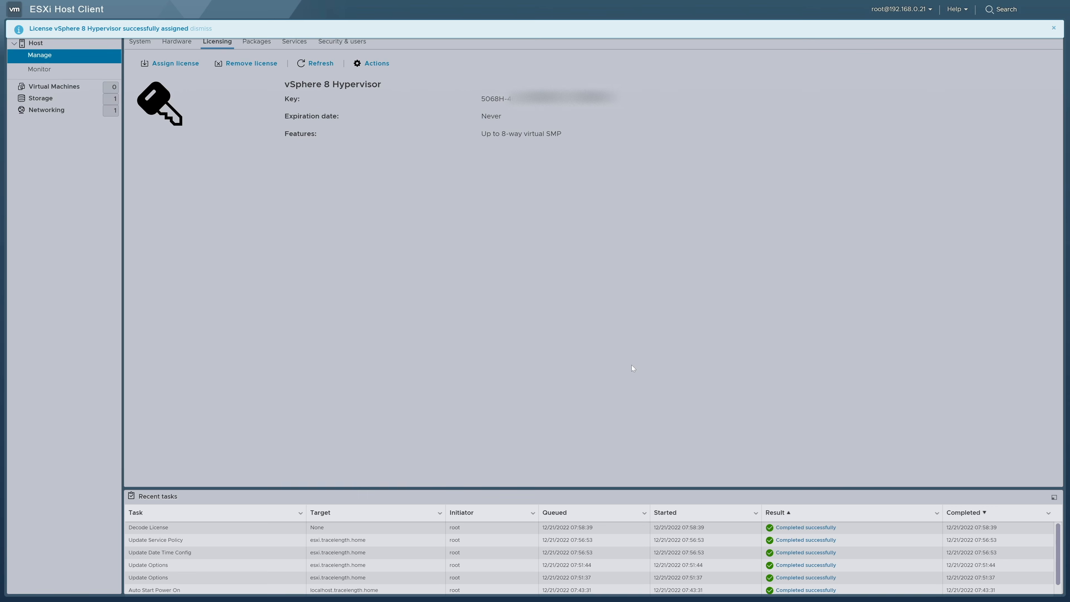
Look through the host's installed packages, and start the ntpd (NTP Daemon) service
left_click(256, 41)
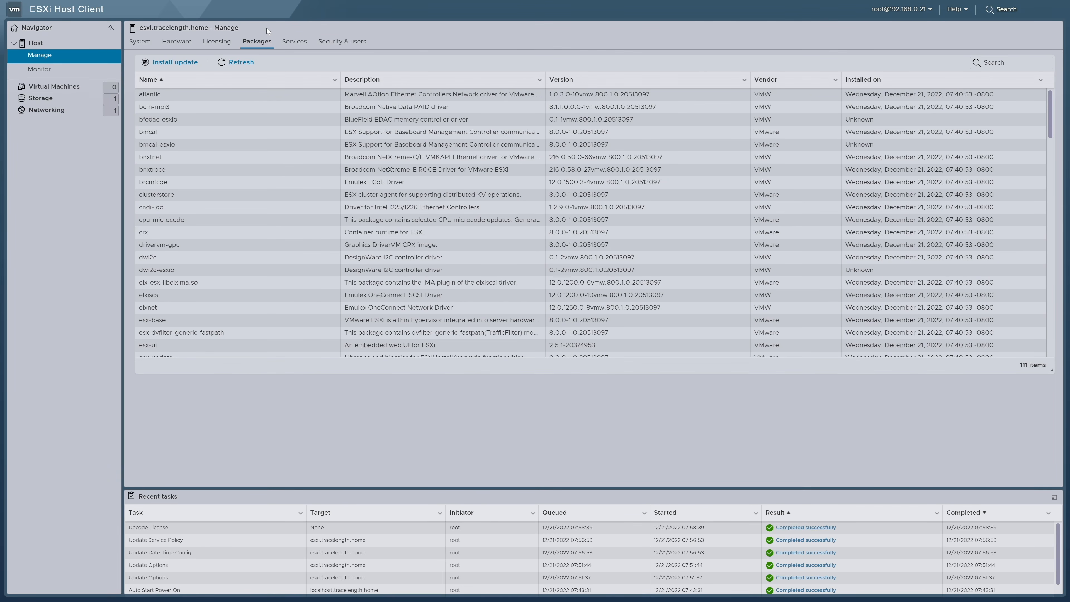
left_click_drag(1050, 100, 1056, 321)
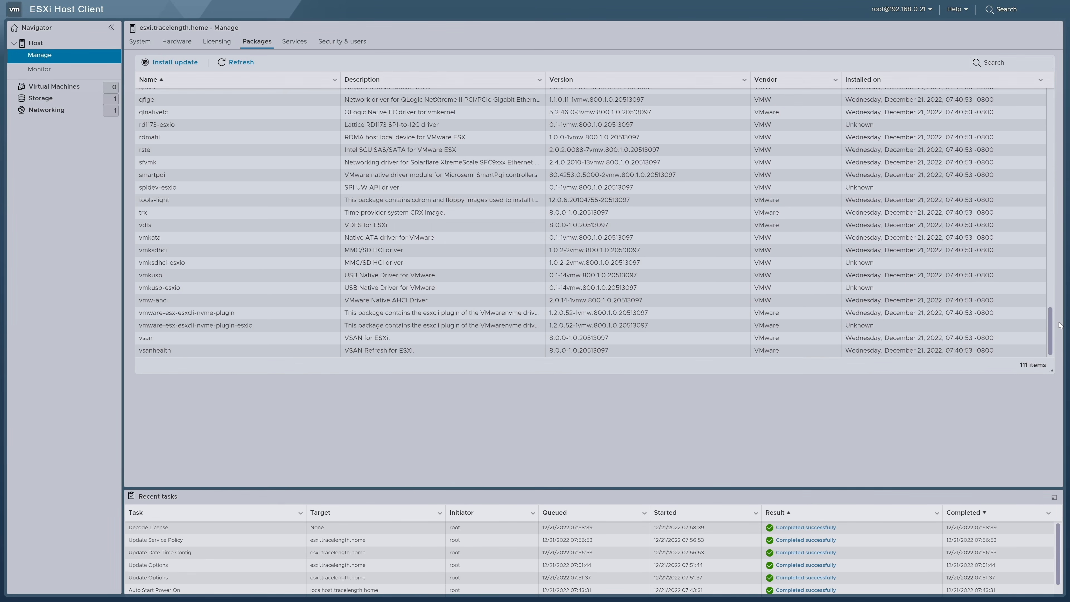
left_click(294, 42)
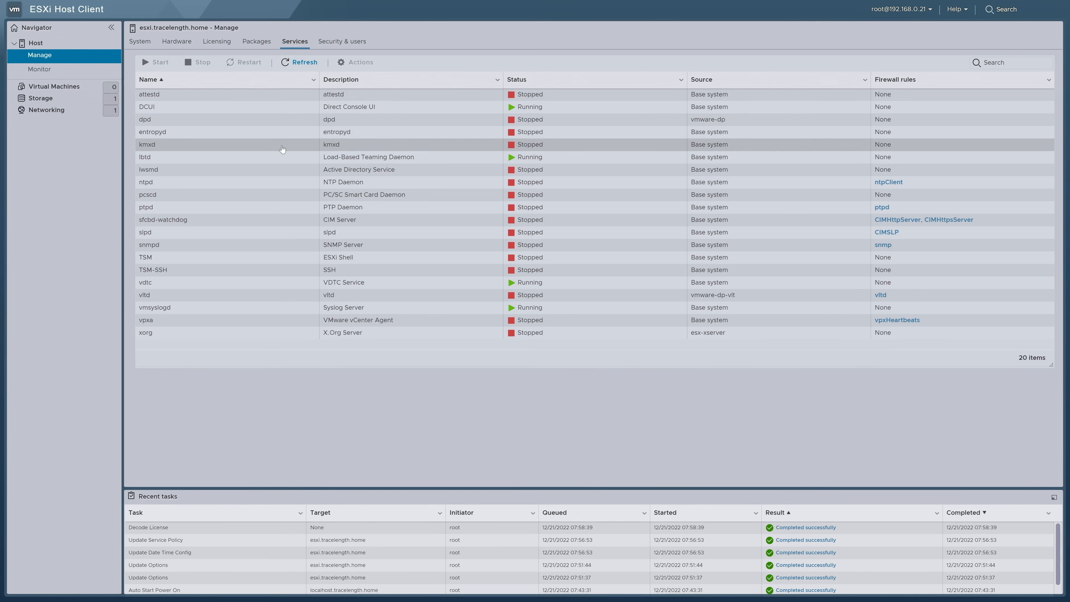
left_click(285, 182)
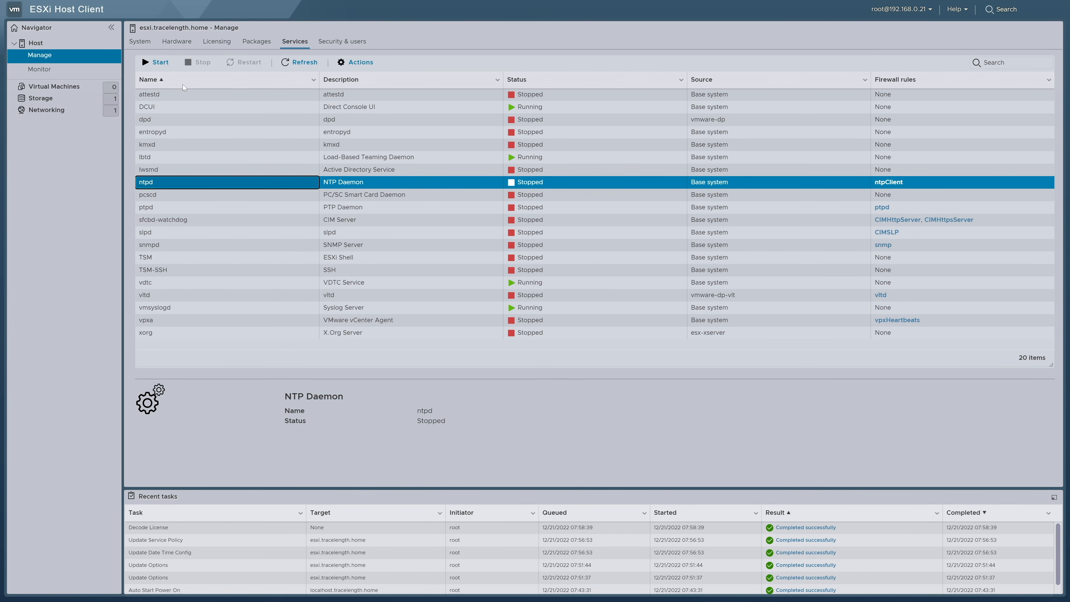
left_click(161, 67)
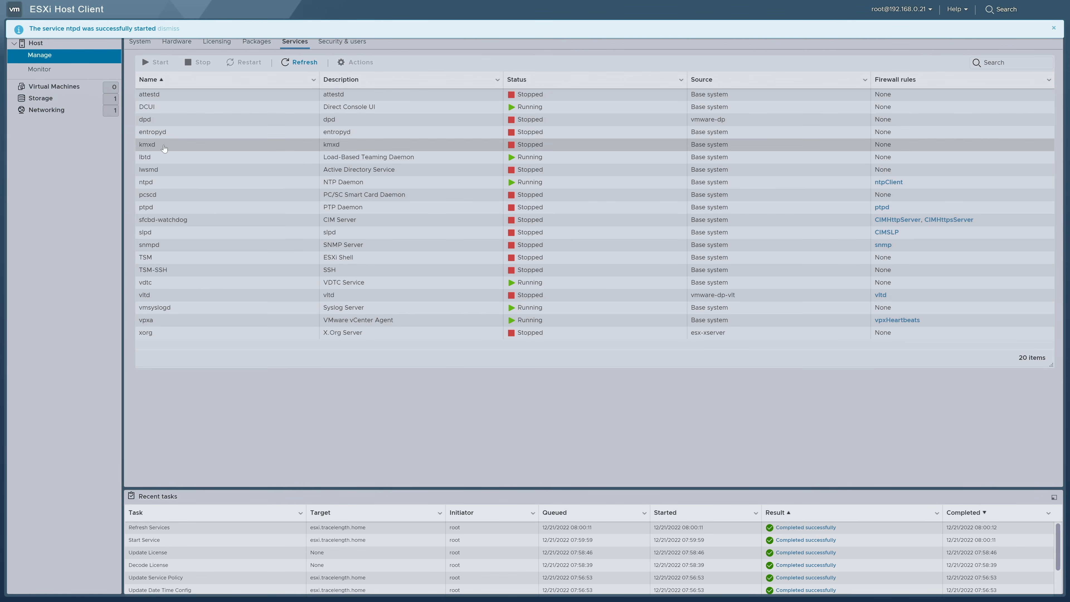
left_click(179, 181)
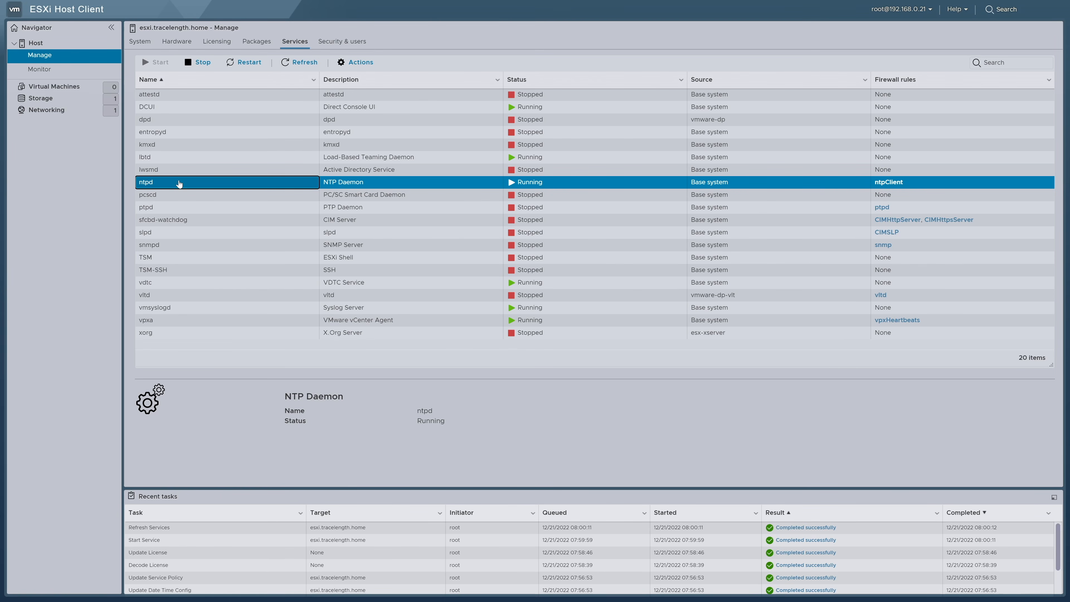
Review the host's security settings: acceptance level, authentication, certificates, users, roles and lockdown mode
left_click(367, 41)
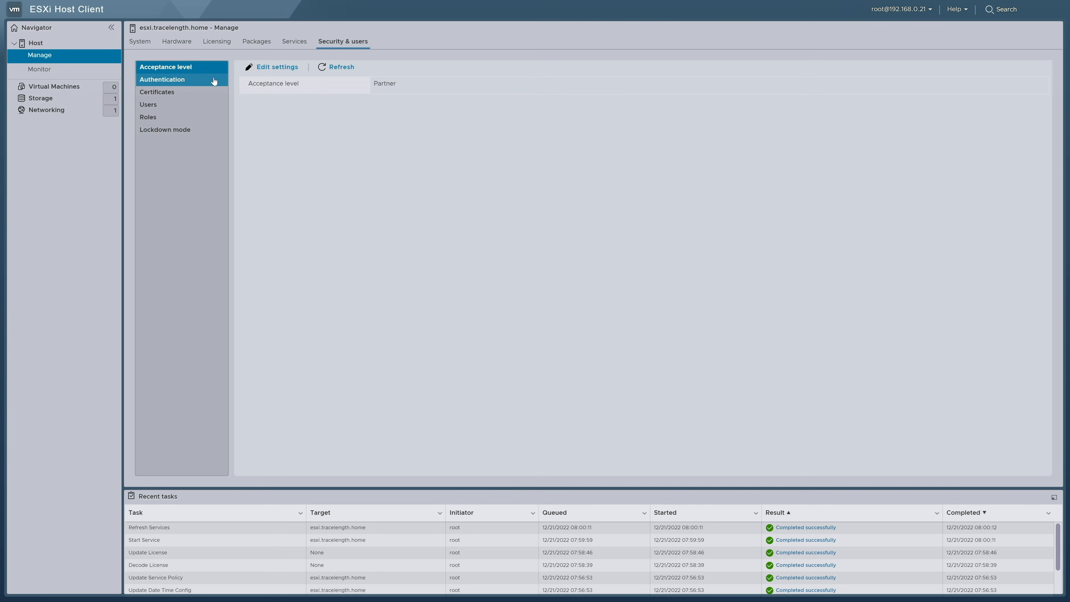
left_click(212, 80)
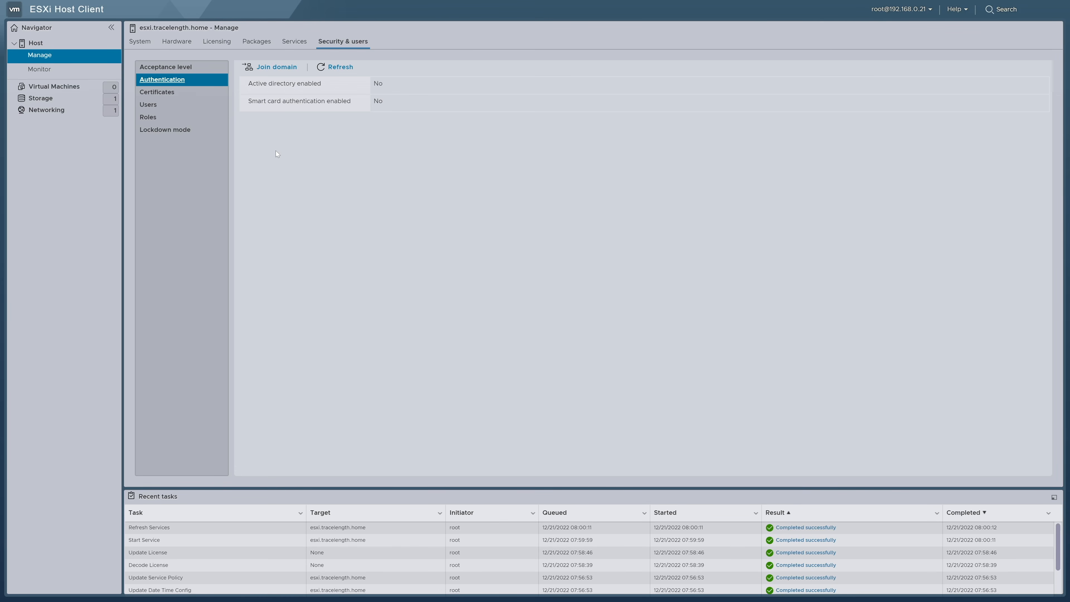
left_click(205, 96)
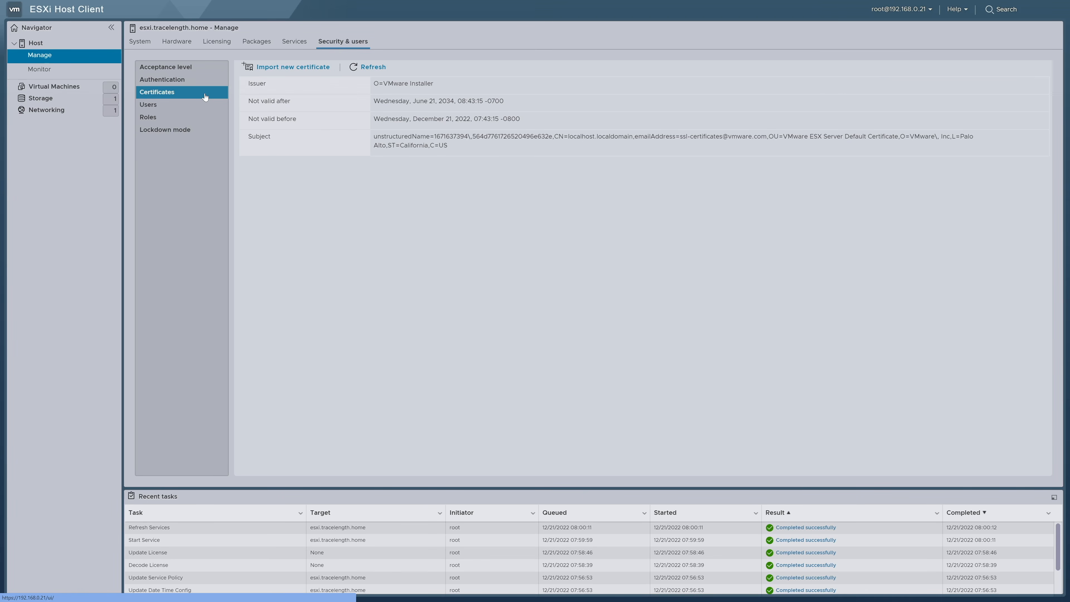
left_click(205, 105)
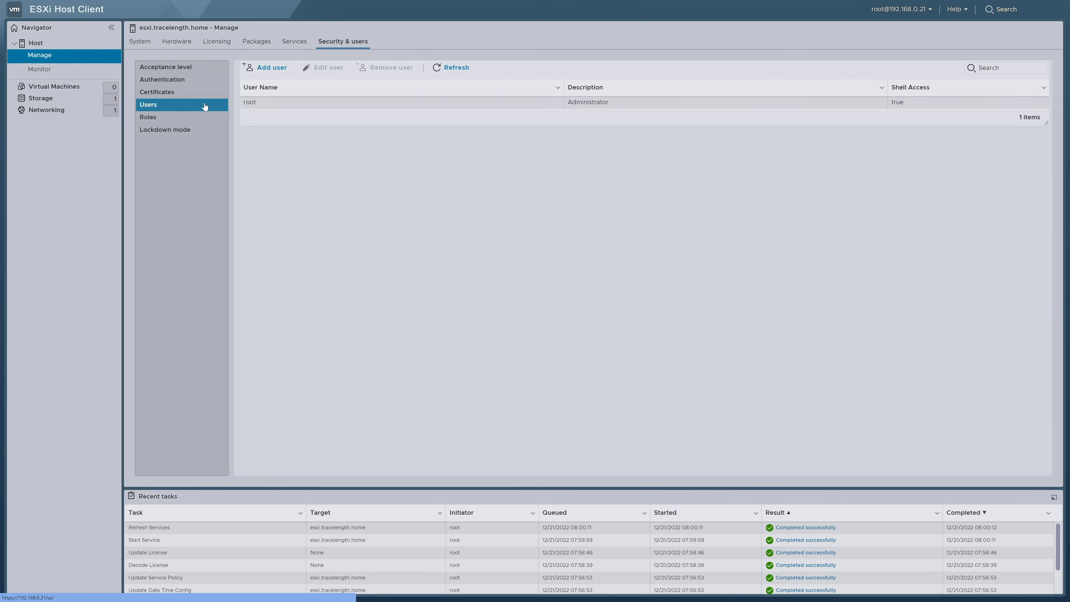
left_click(209, 116)
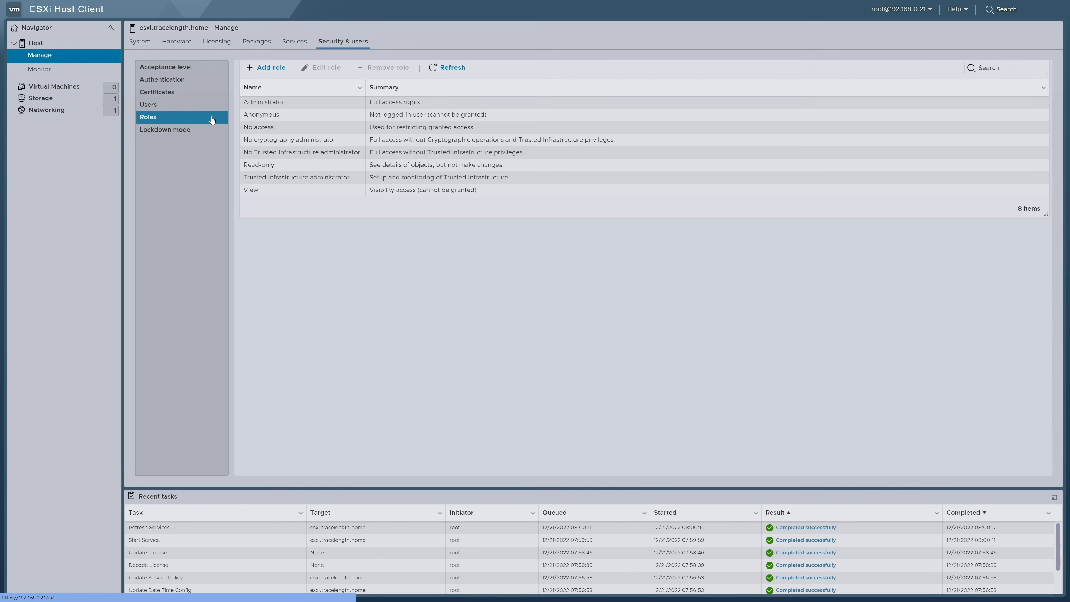
left_click(211, 130)
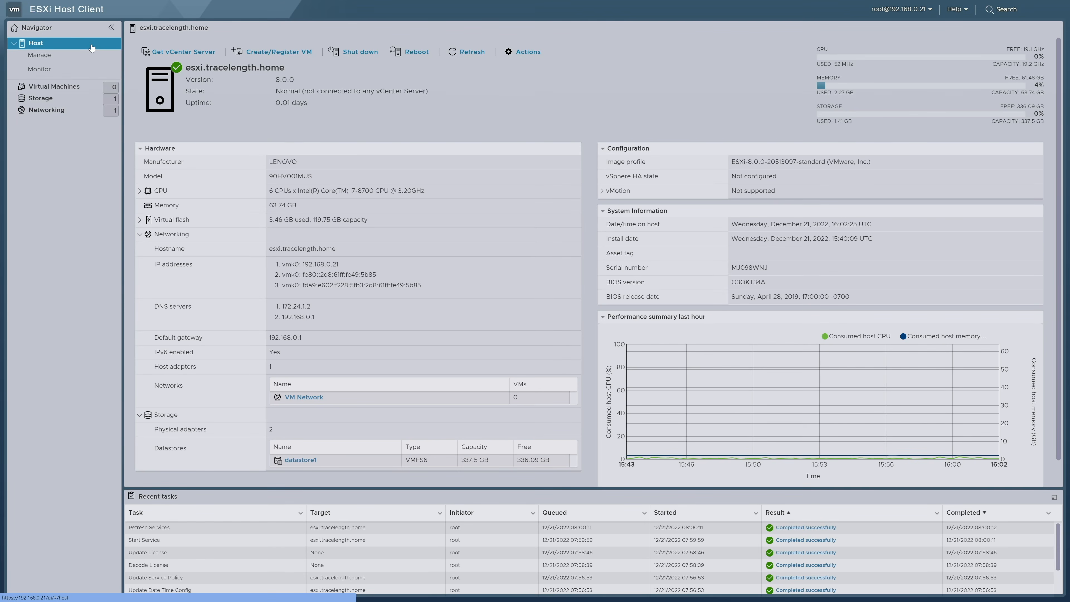
Examine the host's performance charts for CPU, memory, network and disk over the last hour
left_click(87, 71)
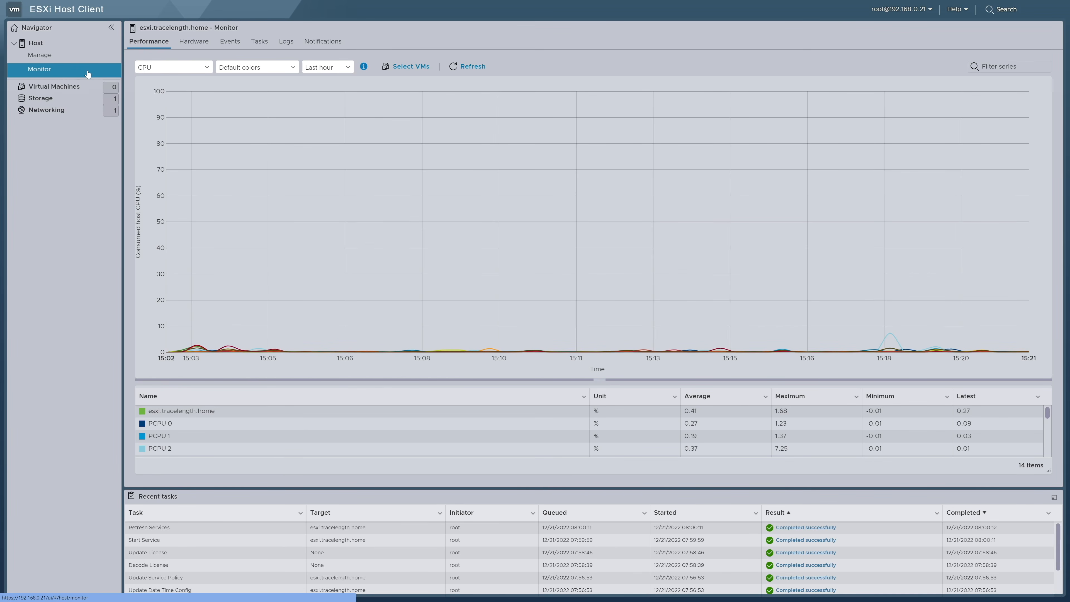
left_click(157, 69)
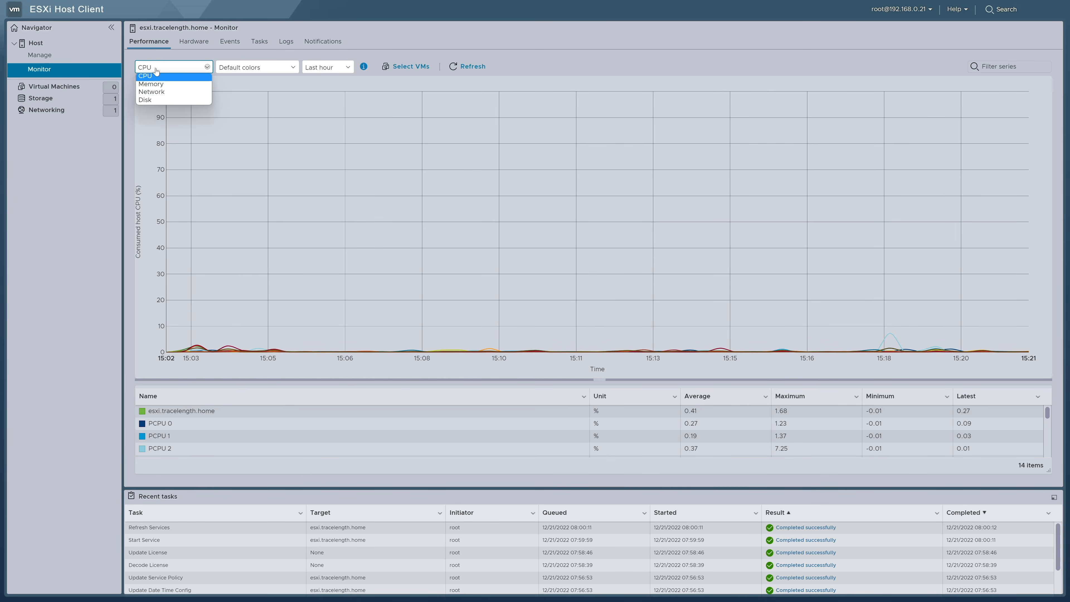
left_click(155, 83)
left_click(158, 69)
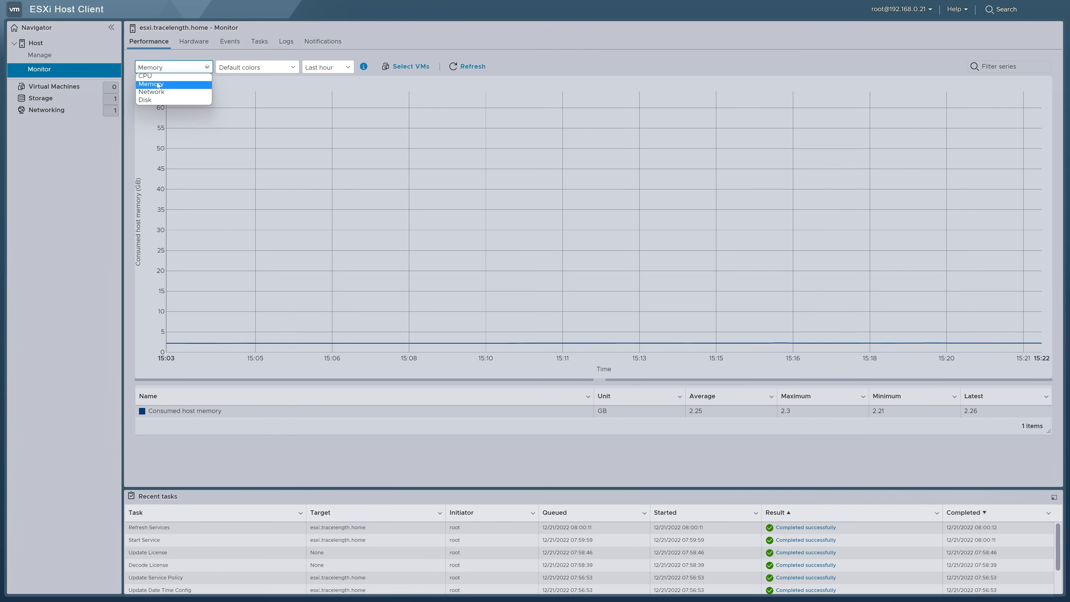
left_click(156, 91)
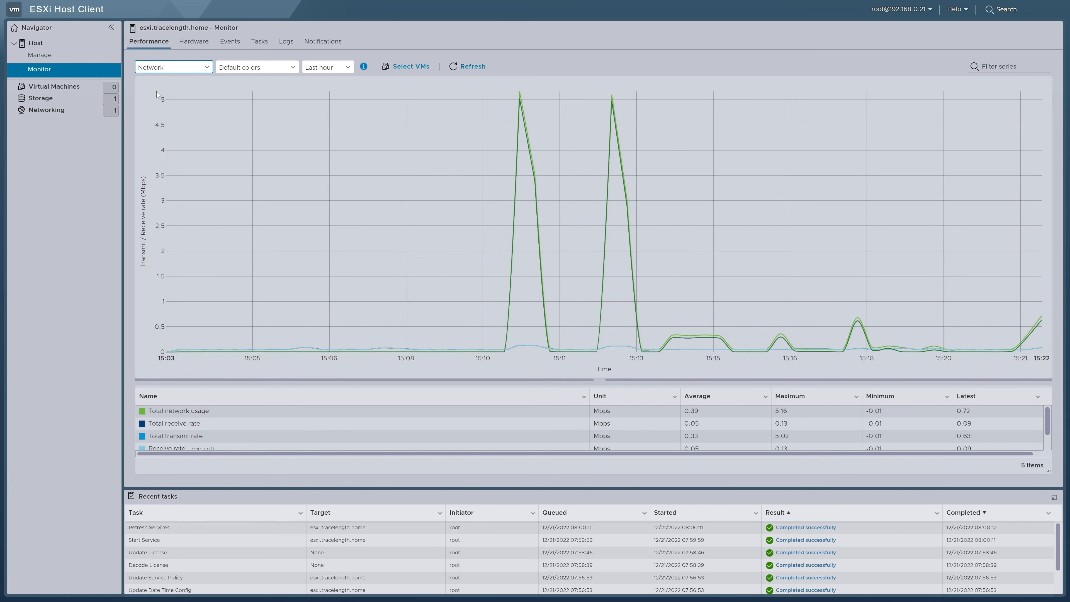
left_click(168, 71)
left_click(160, 103)
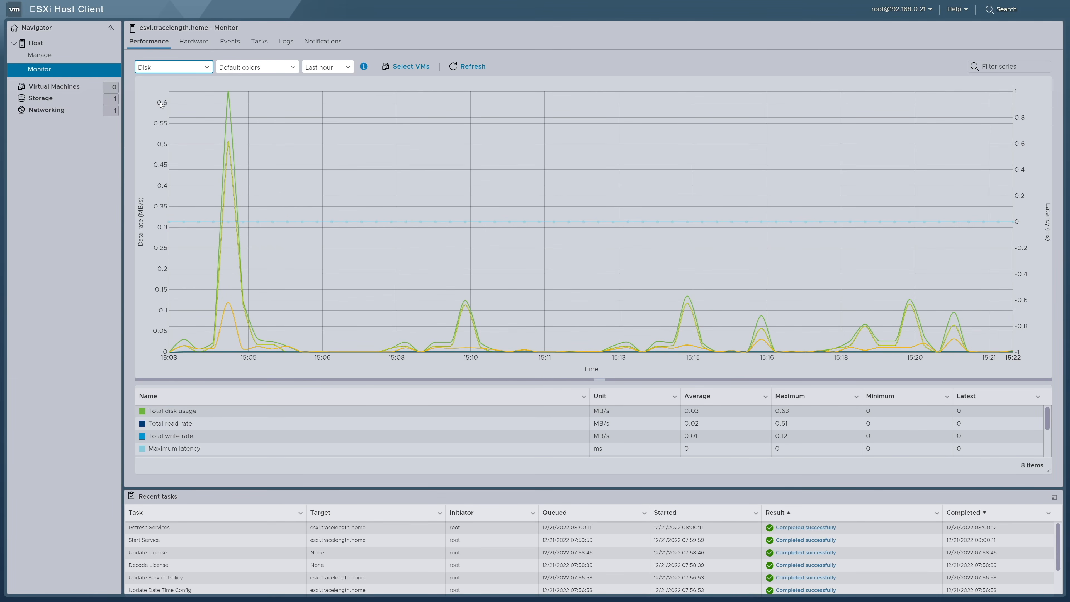
Review the host's hardware sensors, hardware storage, events, tasks, the /var/log/vpxa.log contents and notifications, plus the virtual machine list
left_click(189, 44)
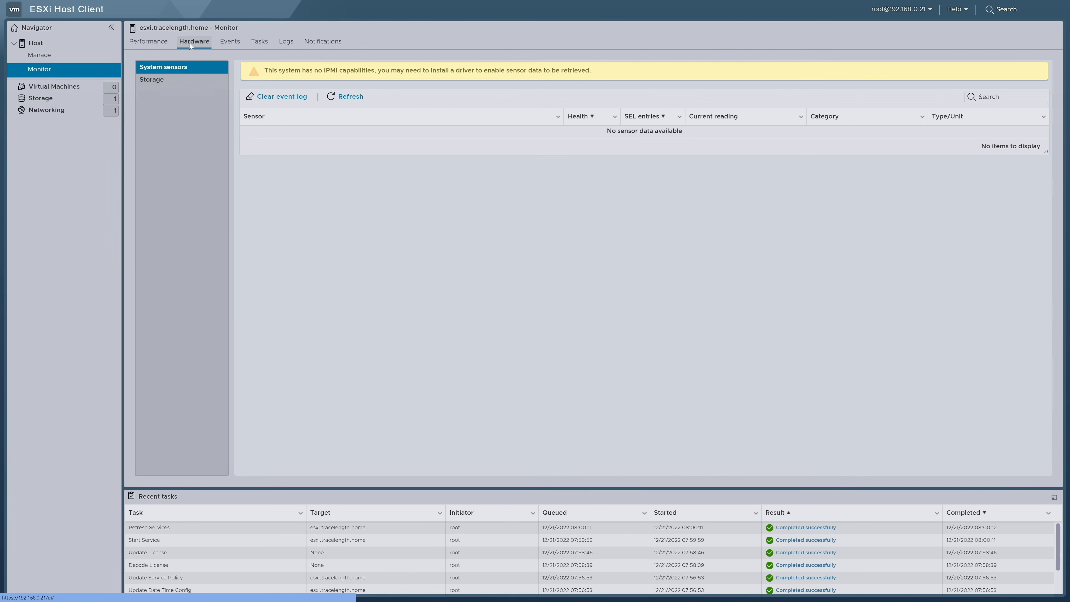
left_click(185, 80)
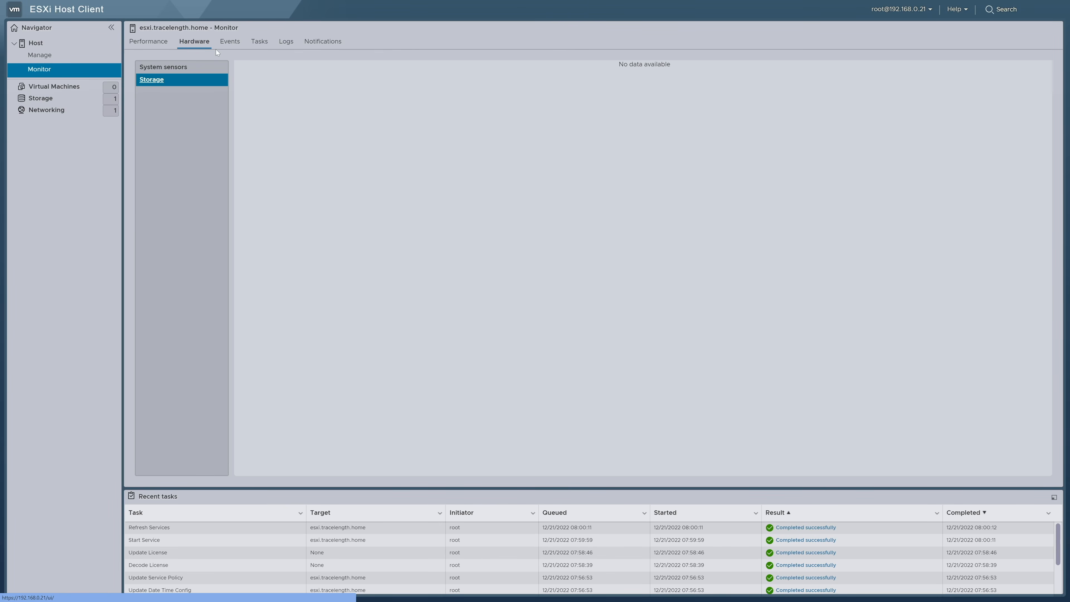
left_click(222, 45)
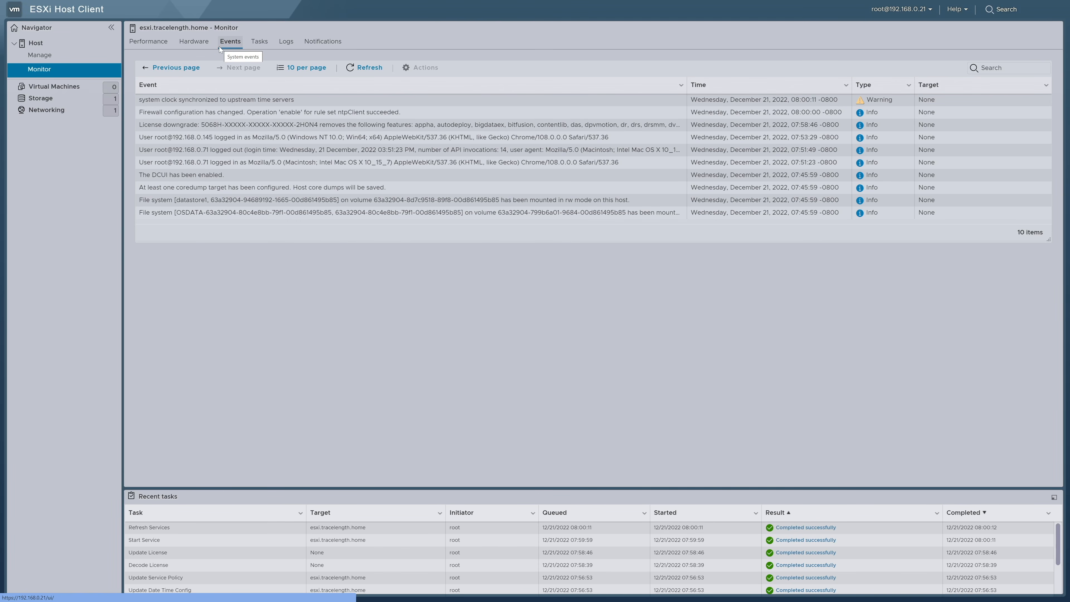
left_click(250, 46)
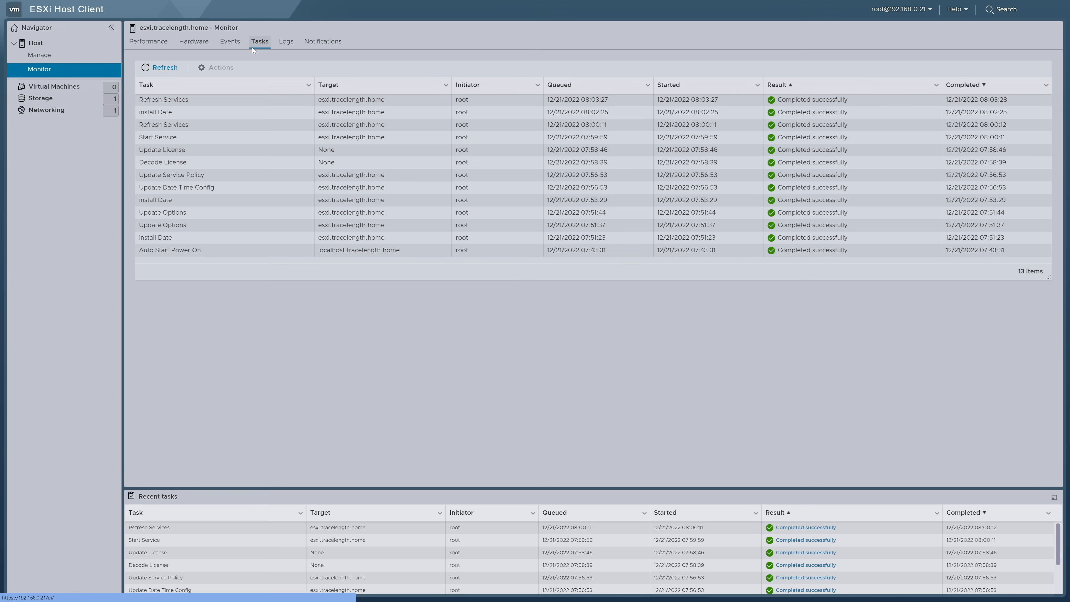
left_click(278, 42)
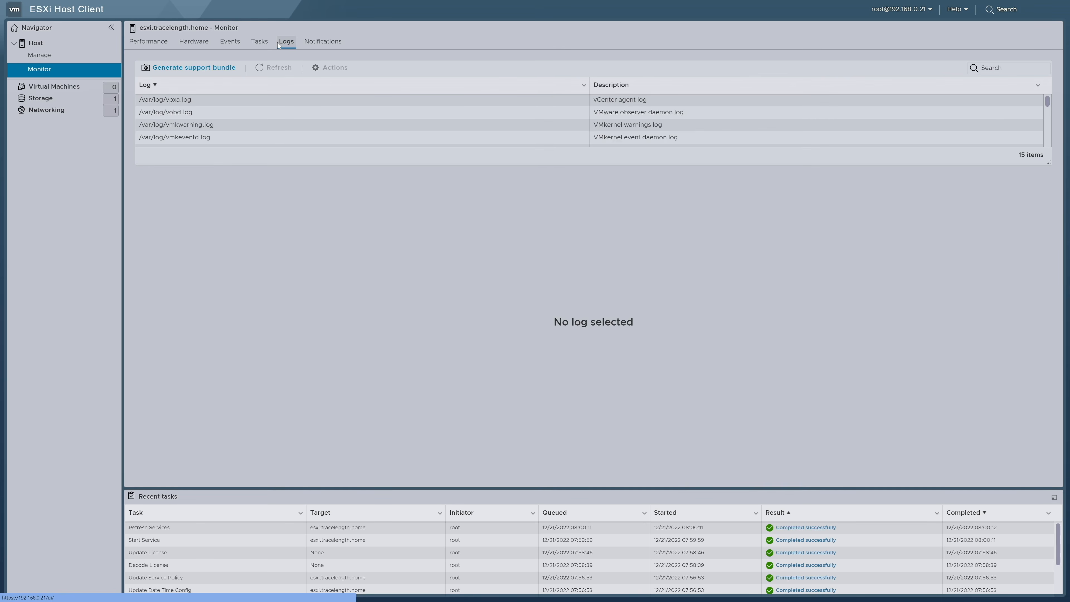
left_click(278, 101)
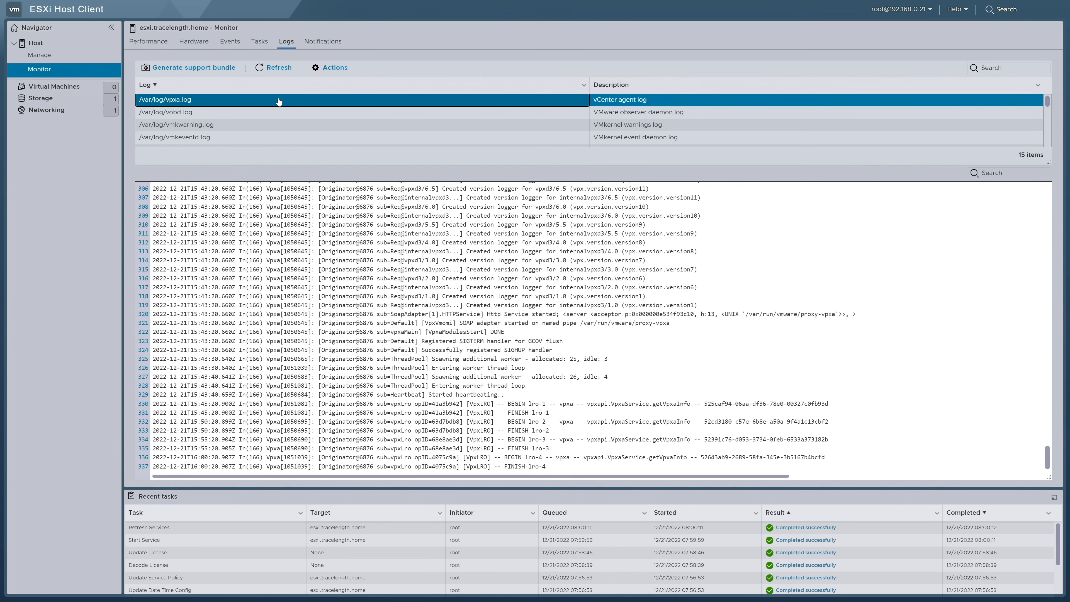
left_click(320, 42)
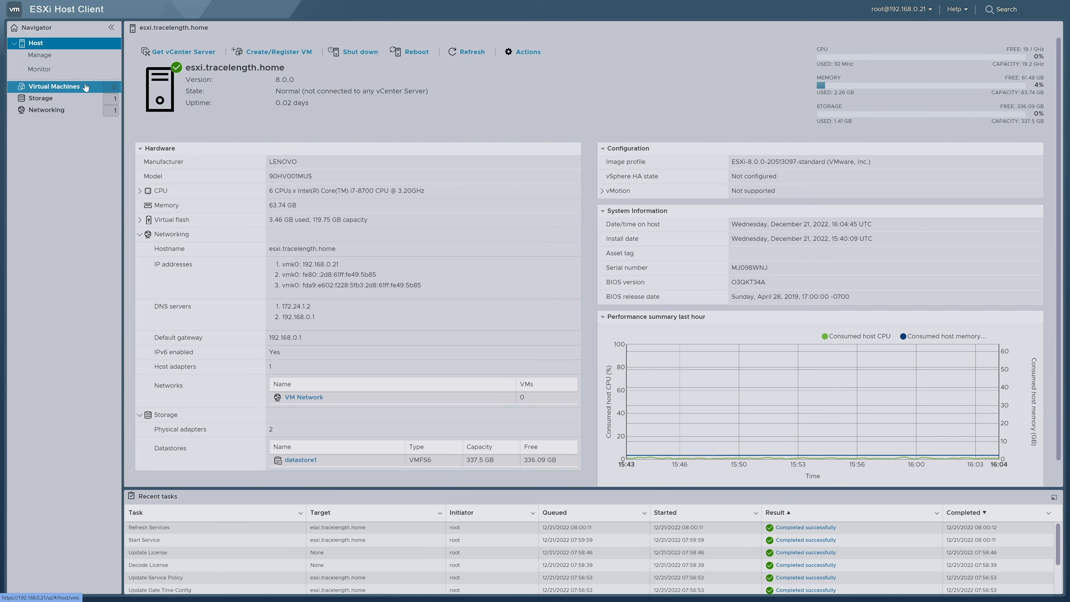
left_click(86, 87)
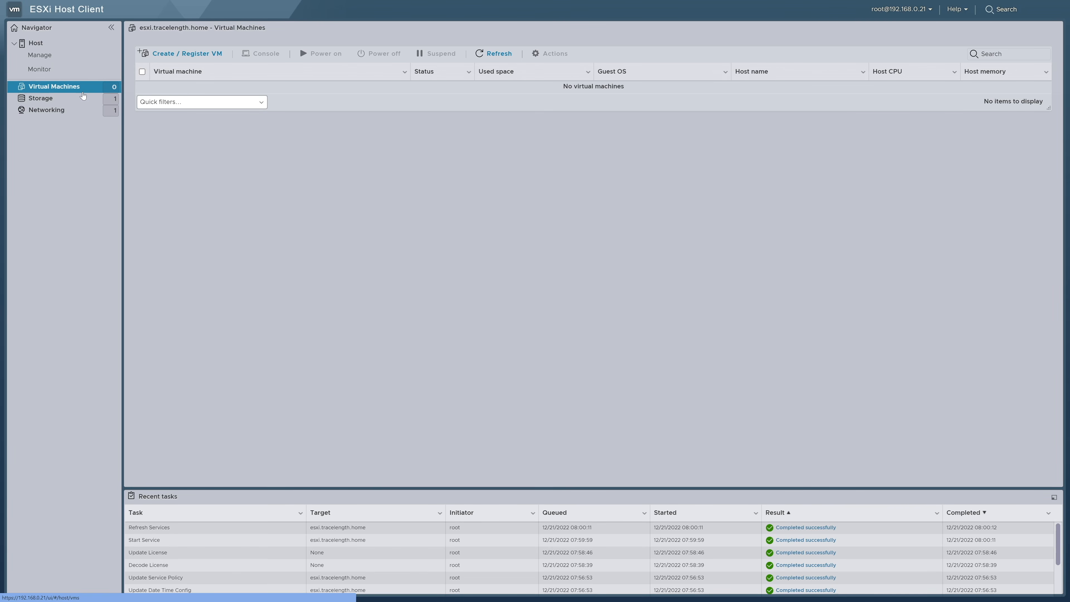
Create a new VMFS 6 datastore named SATA HDD using the full local ATA disk, accepting the erasure of its contents
left_click(83, 97)
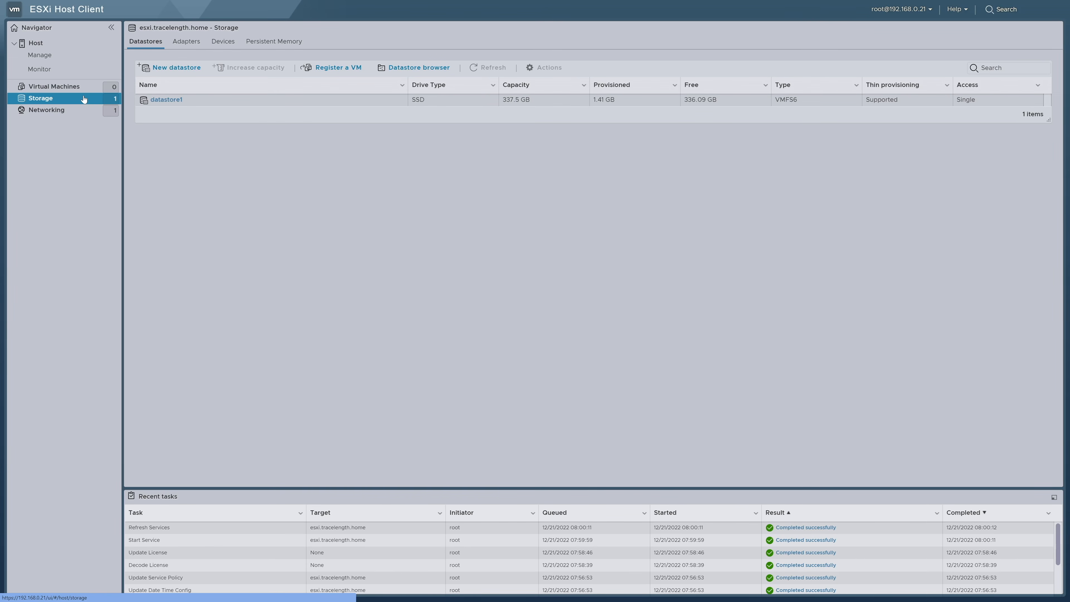
left_click(172, 67)
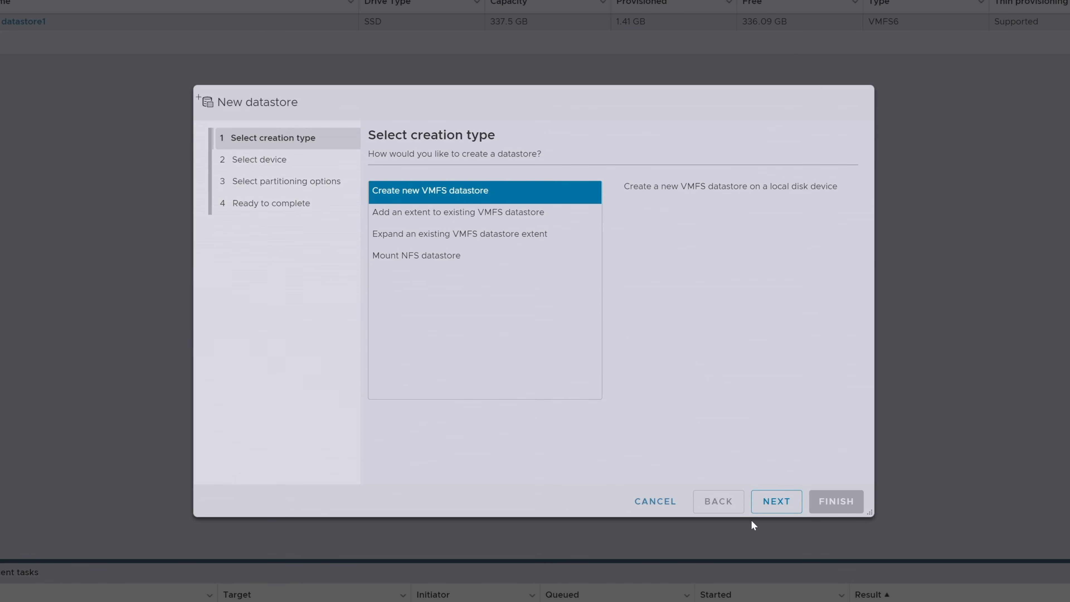
left_click(776, 502)
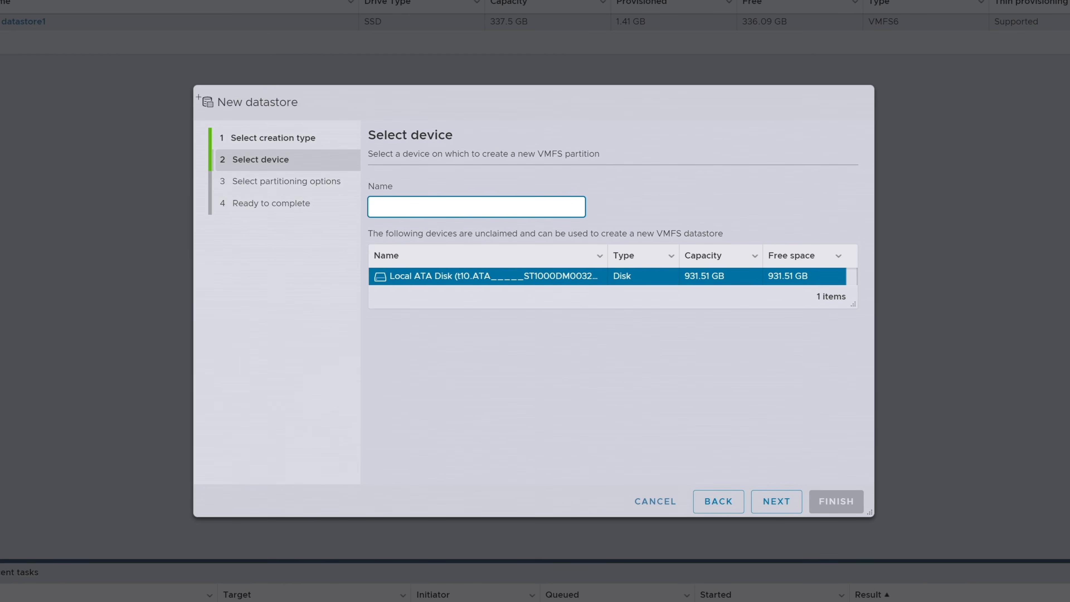
type("SAS")
key("BackSpace")
type("TA HDD")
left_click(757, 499)
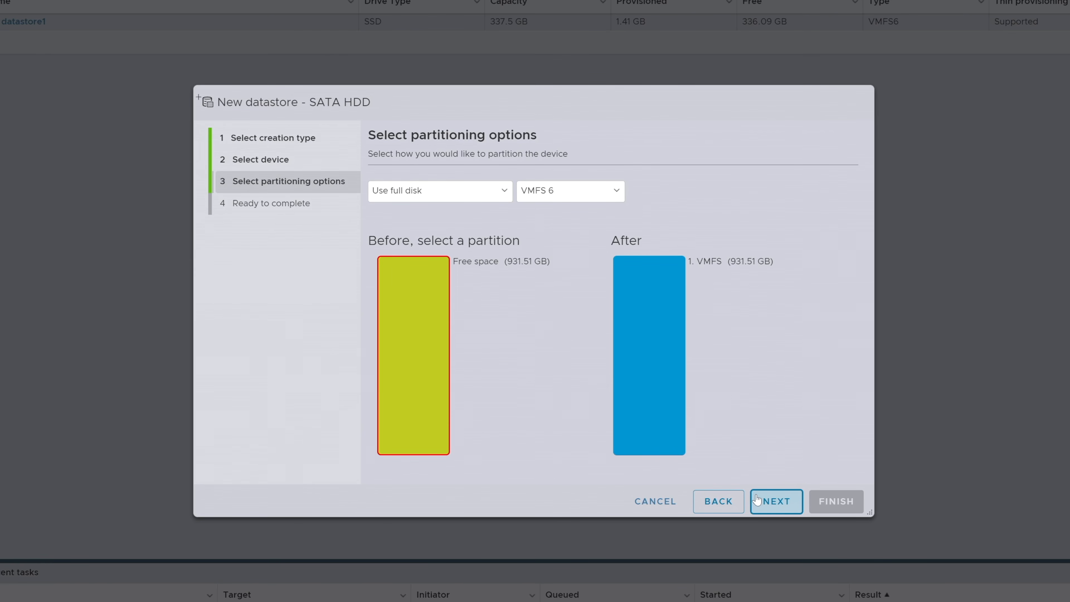
left_click(756, 500)
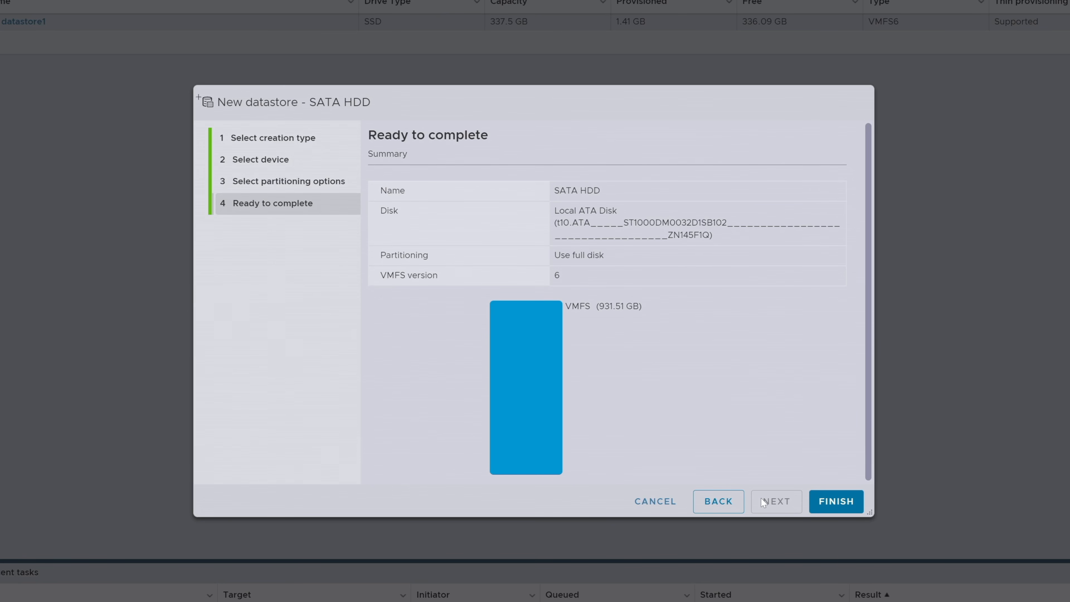
left_click(824, 509)
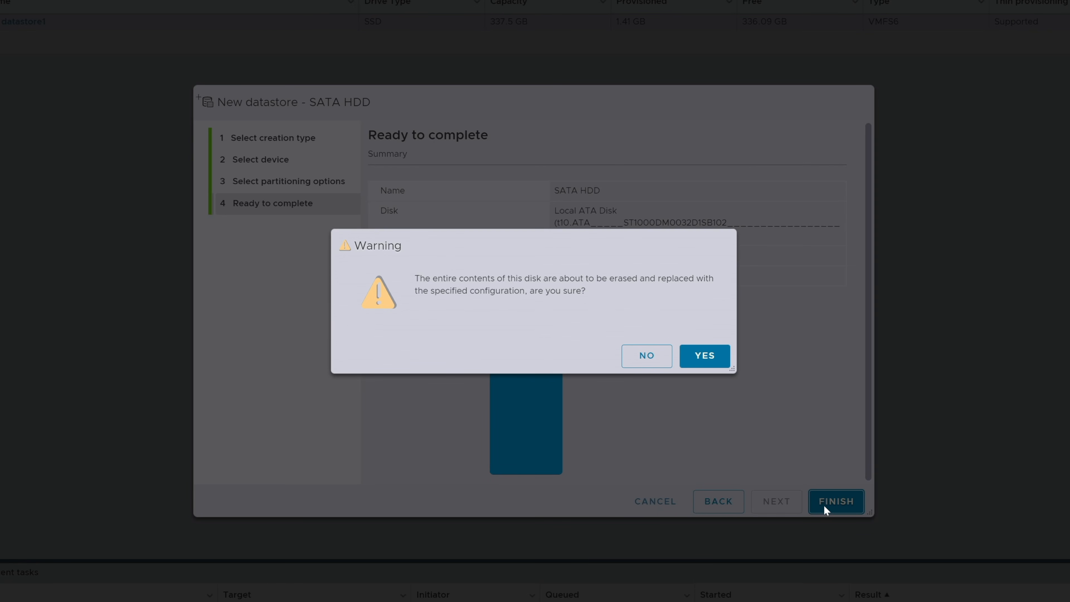
left_click(705, 357)
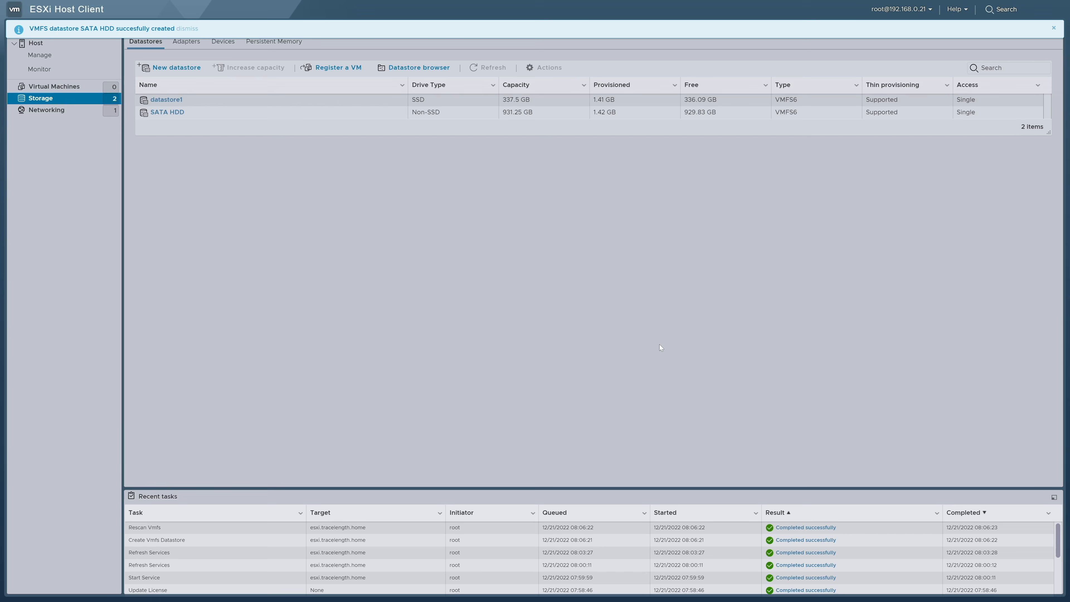
Rename the datastore datastore1 as NVMe SSD
left_click(305, 103)
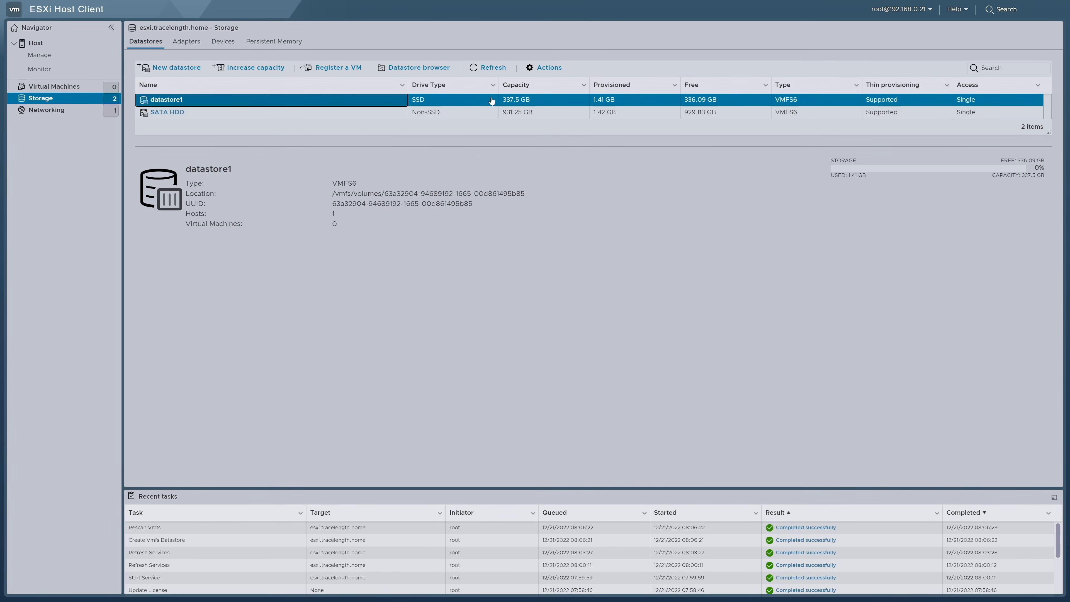
left_click(548, 68)
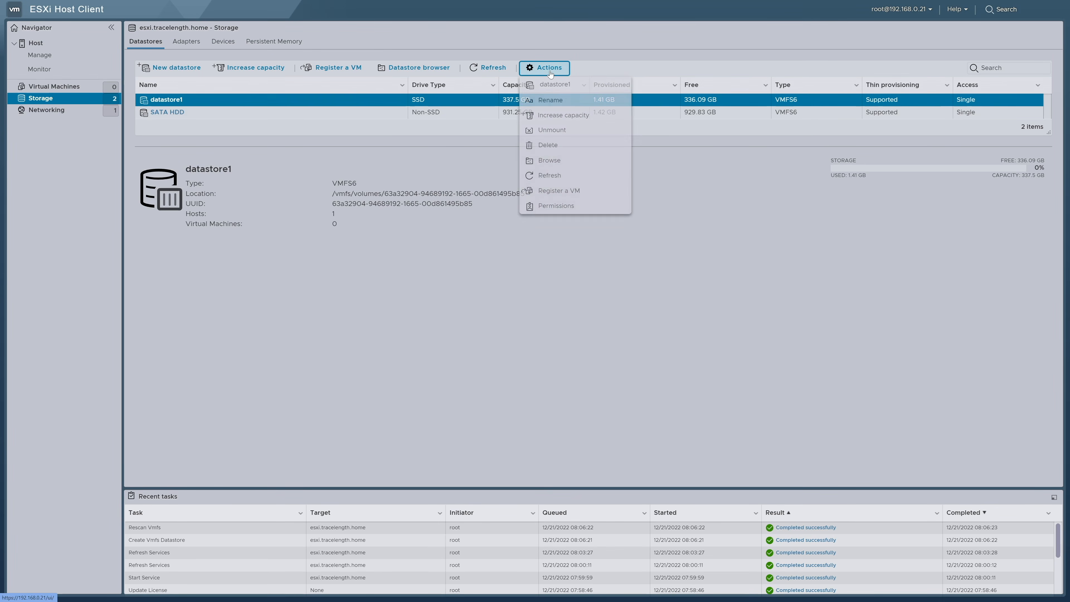
left_click(570, 101)
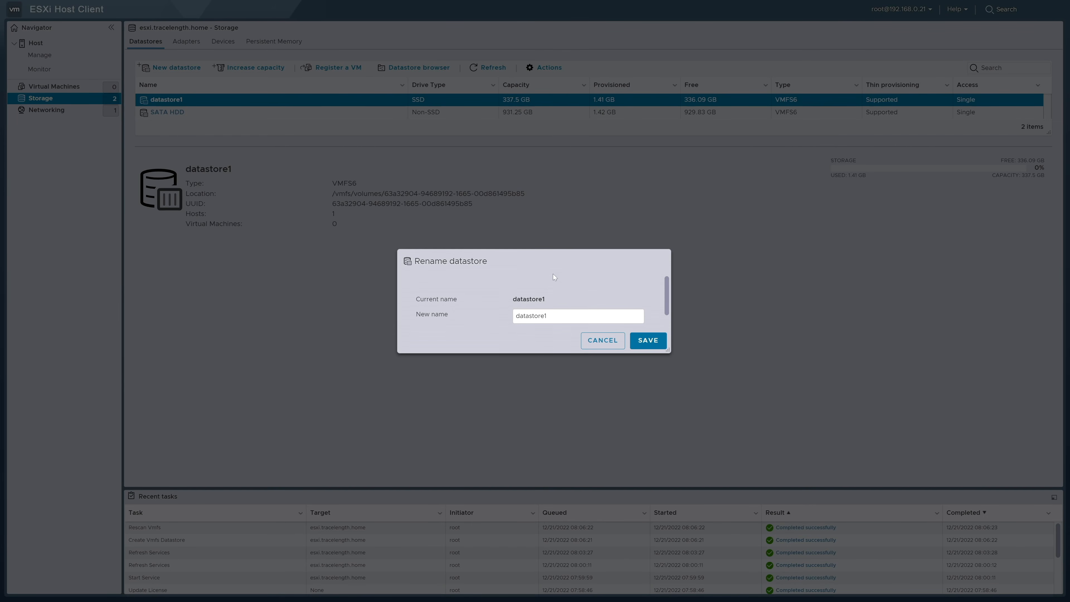
left_click_drag(552, 316, 505, 311)
type("NVMe SSD")
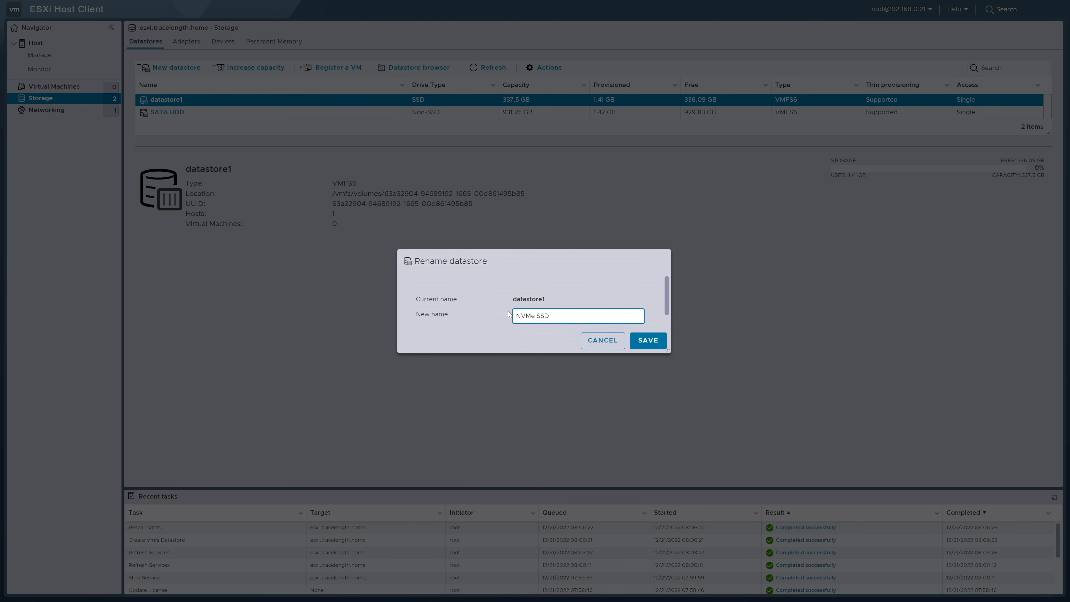
left_click(644, 340)
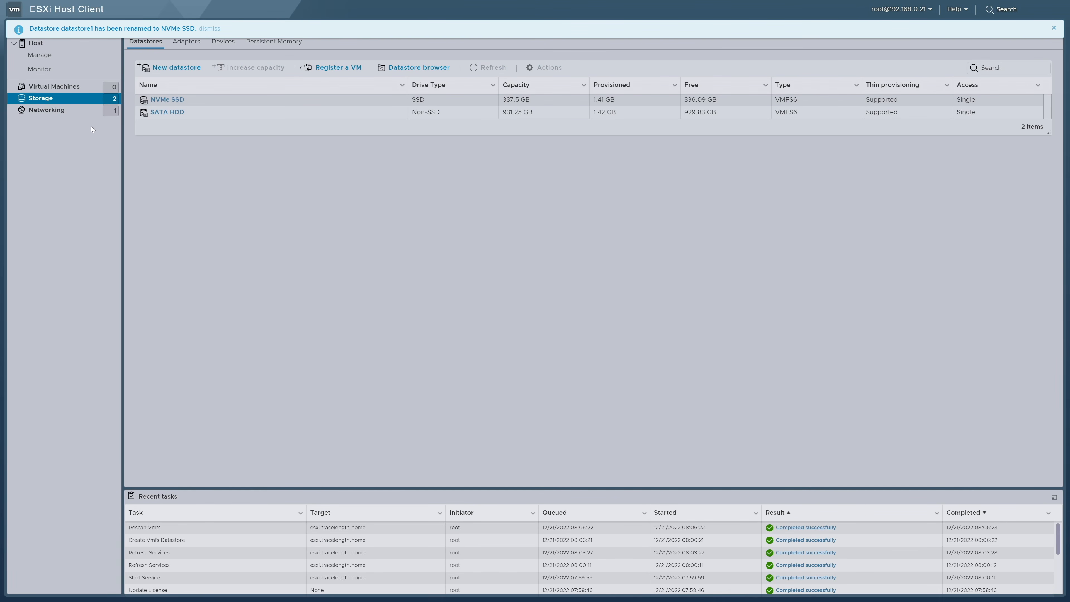
Review the host's networking: port groups, virtual switches, physical NICs, VMkernel NICs, TCP/IP stacks and the full list of firewall rules
left_click(71, 114)
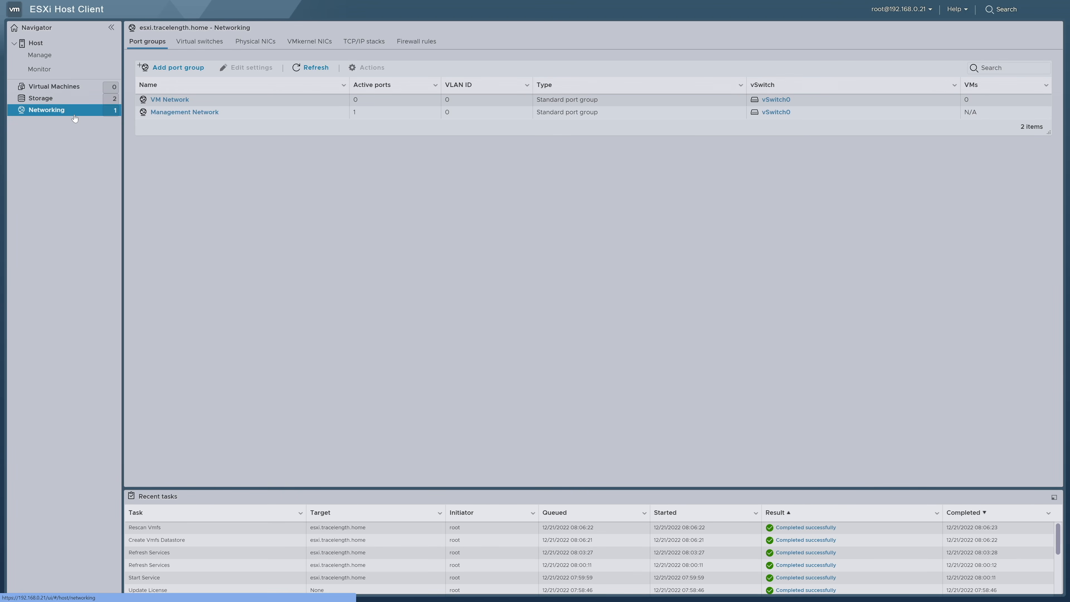
left_click(201, 41)
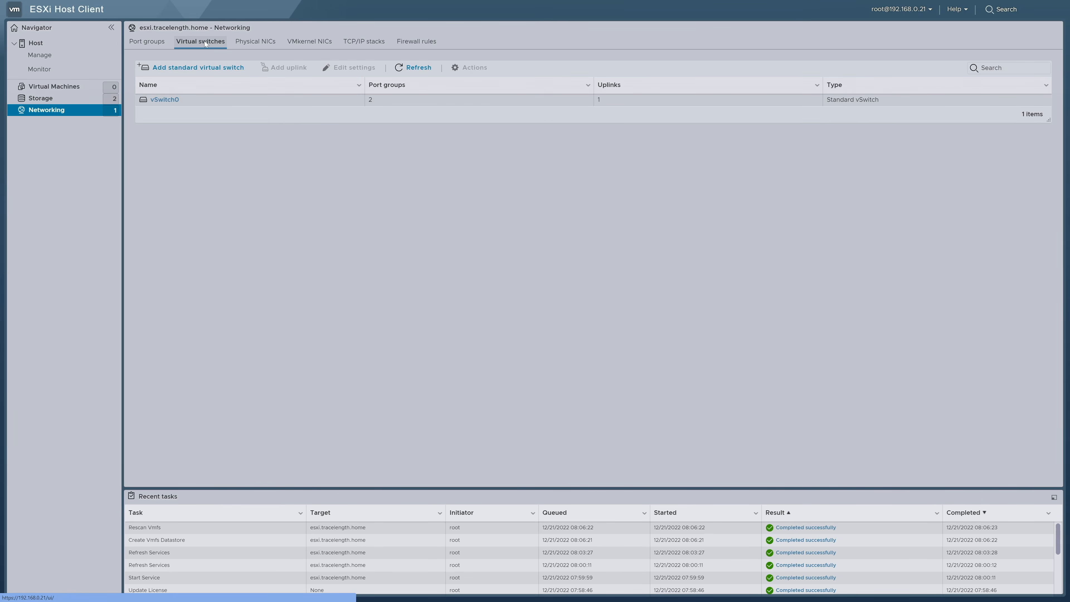
left_click(242, 45)
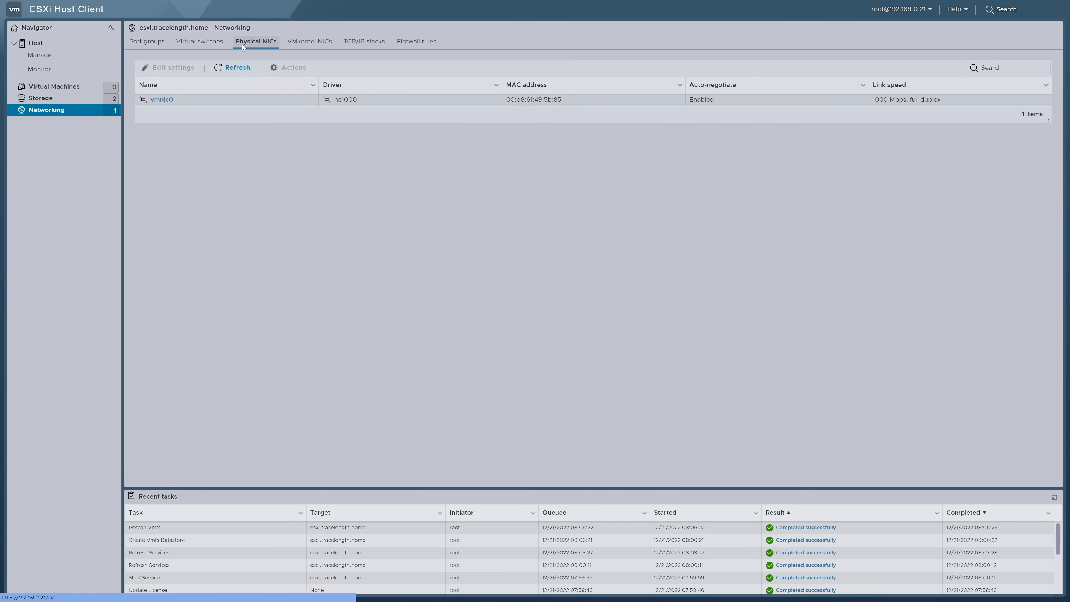
left_click(294, 43)
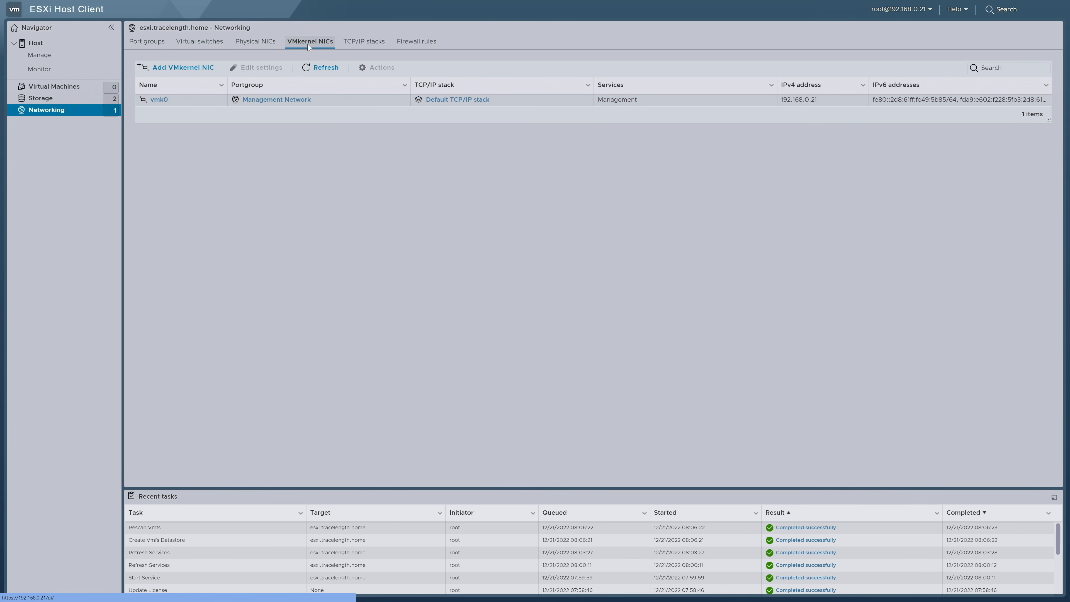
left_click(353, 44)
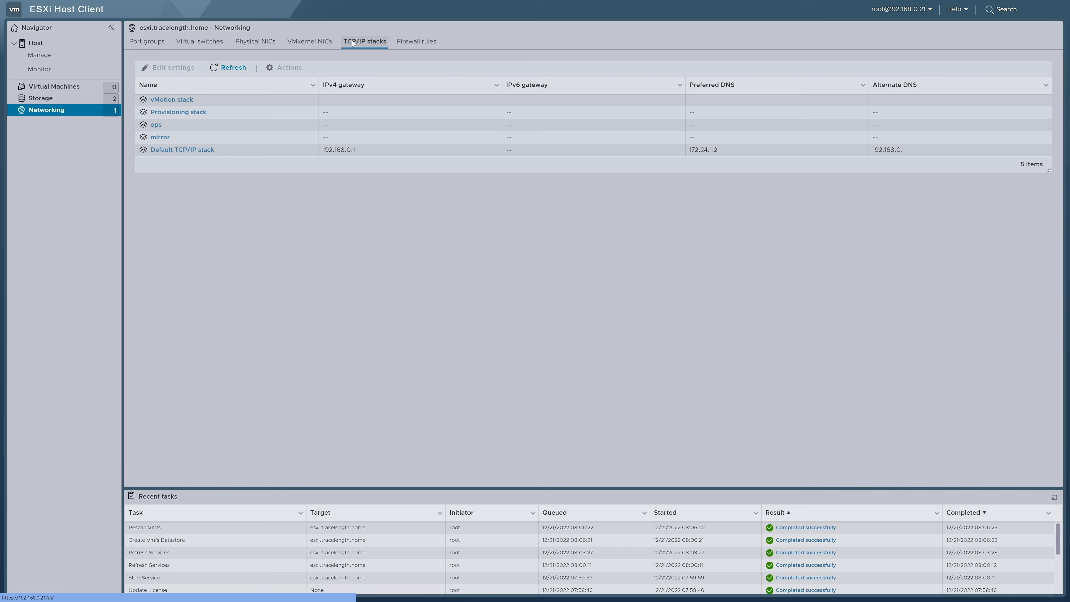
left_click(425, 42)
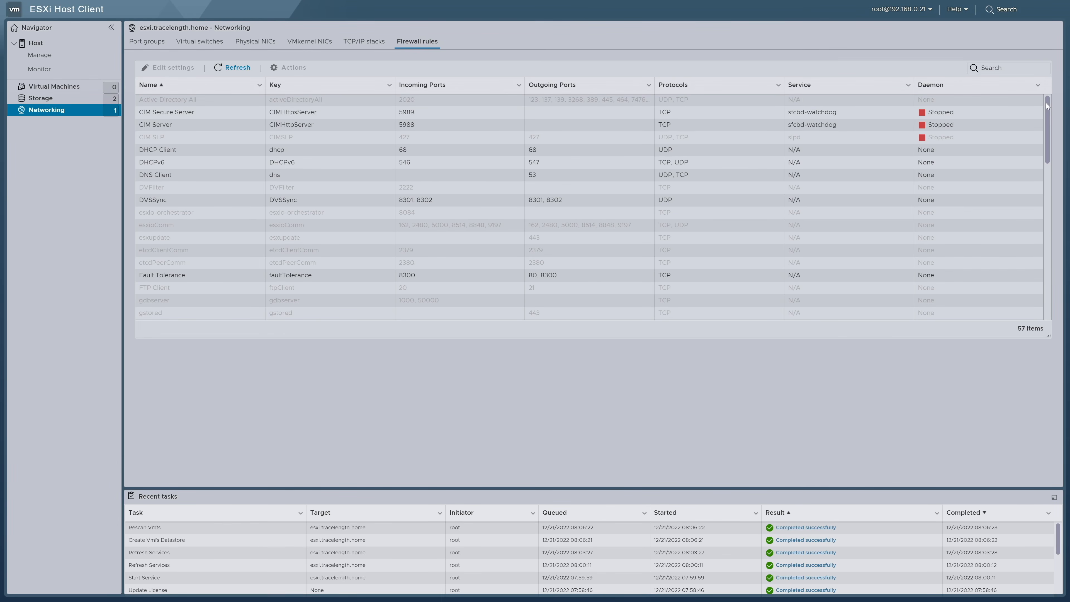
left_click_drag(1048, 106, 1036, 190)
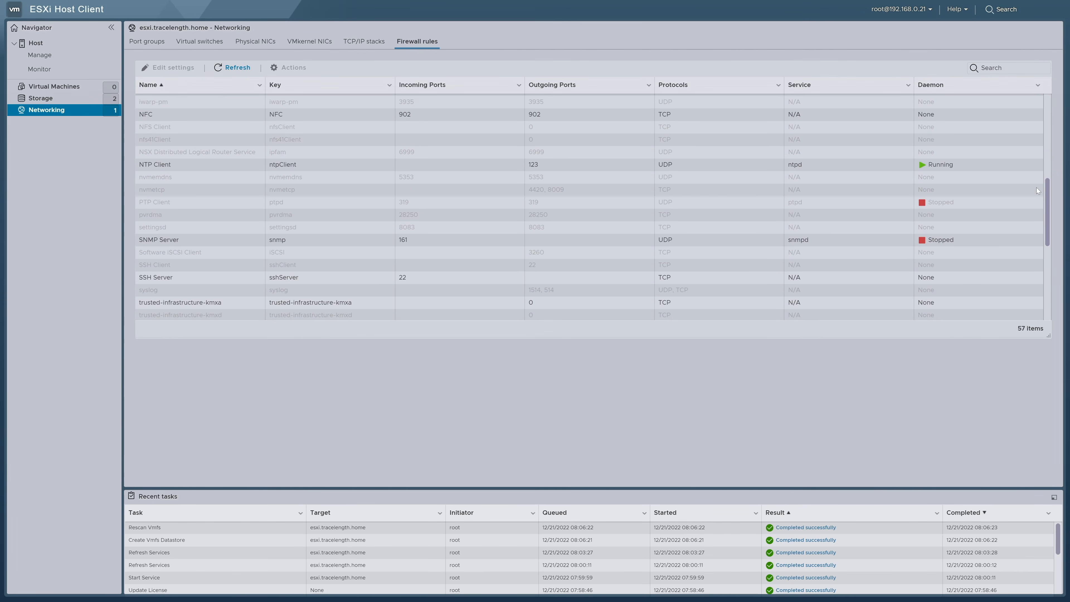
scroll(1034, 194, "down", 2)
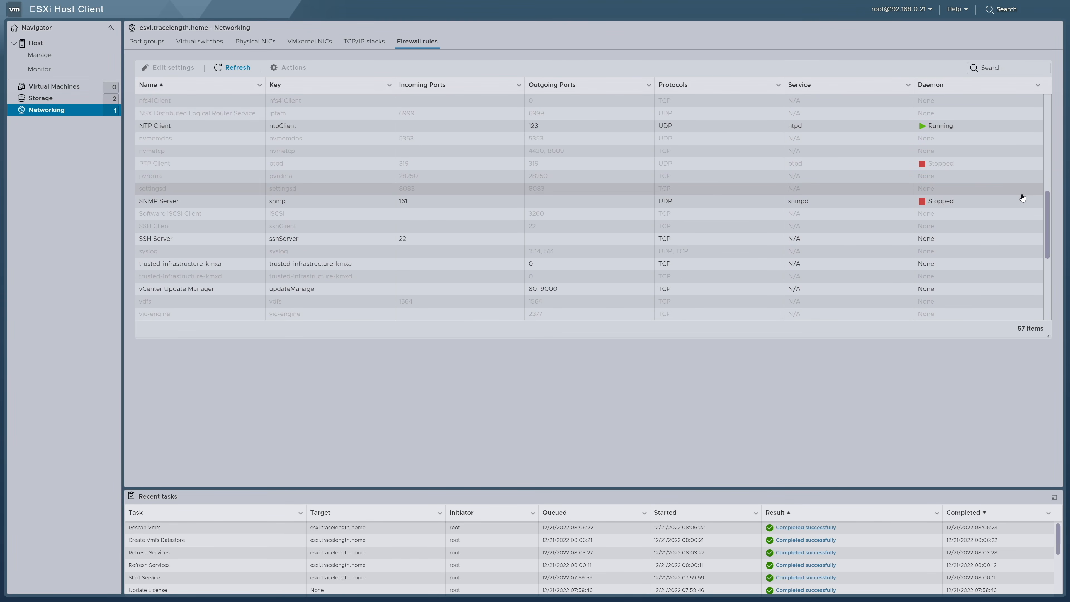
left_click_drag(1049, 207, 1048, 270)
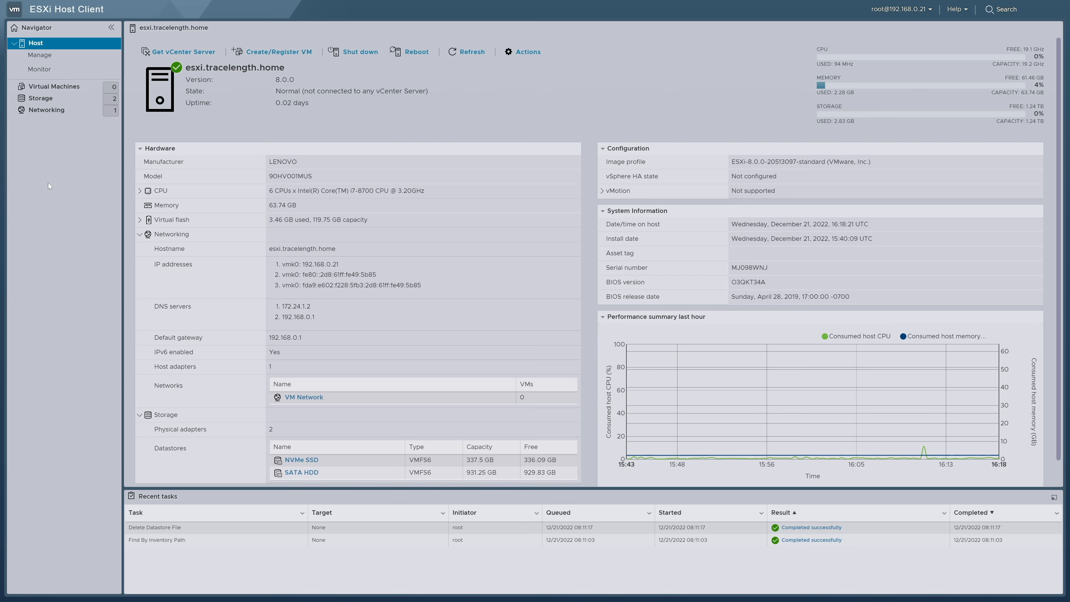
Create a directory named ISOs at the root of the SATA HDD datastore
left_click(67, 98)
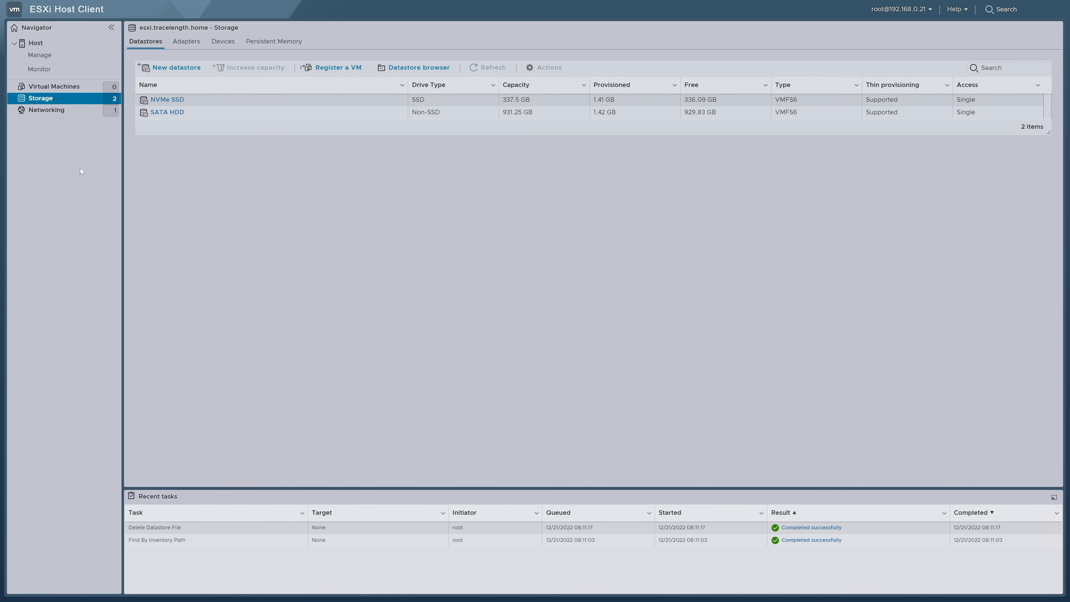
left_click(354, 112)
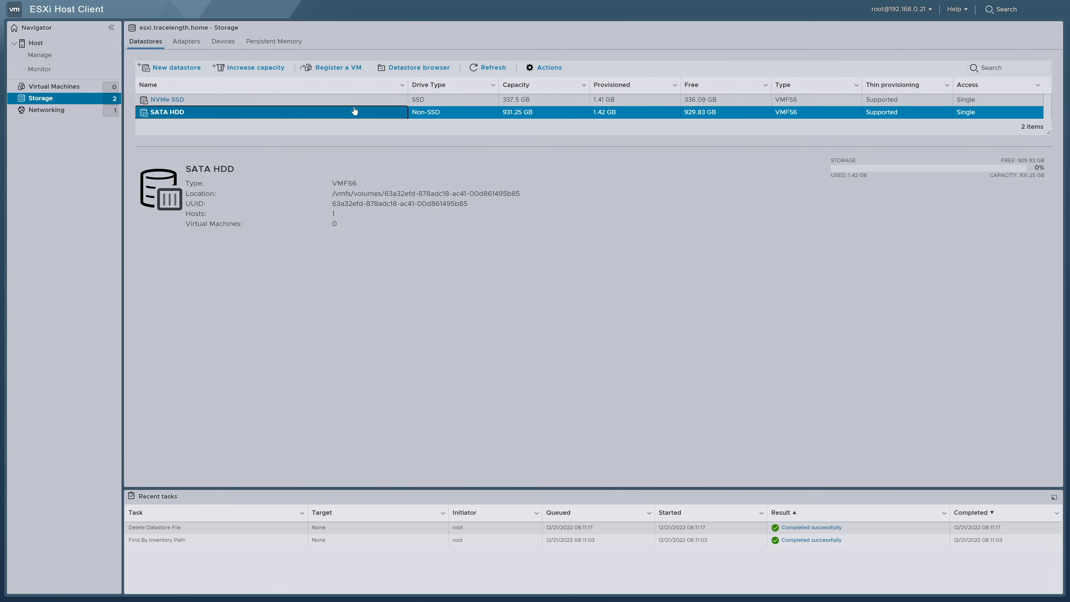
left_click(411, 68)
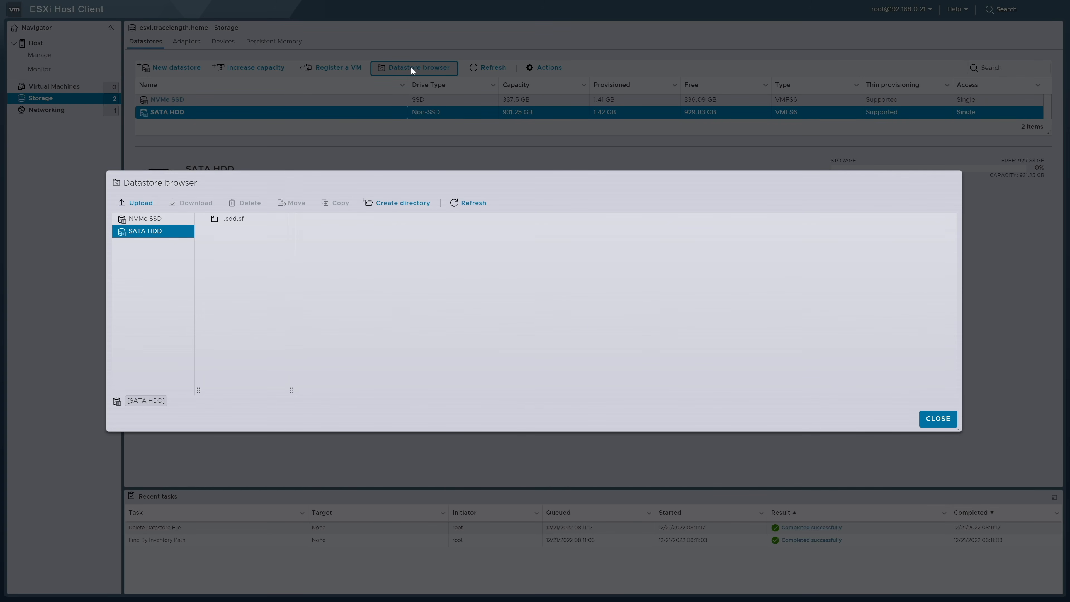
left_click(396, 206)
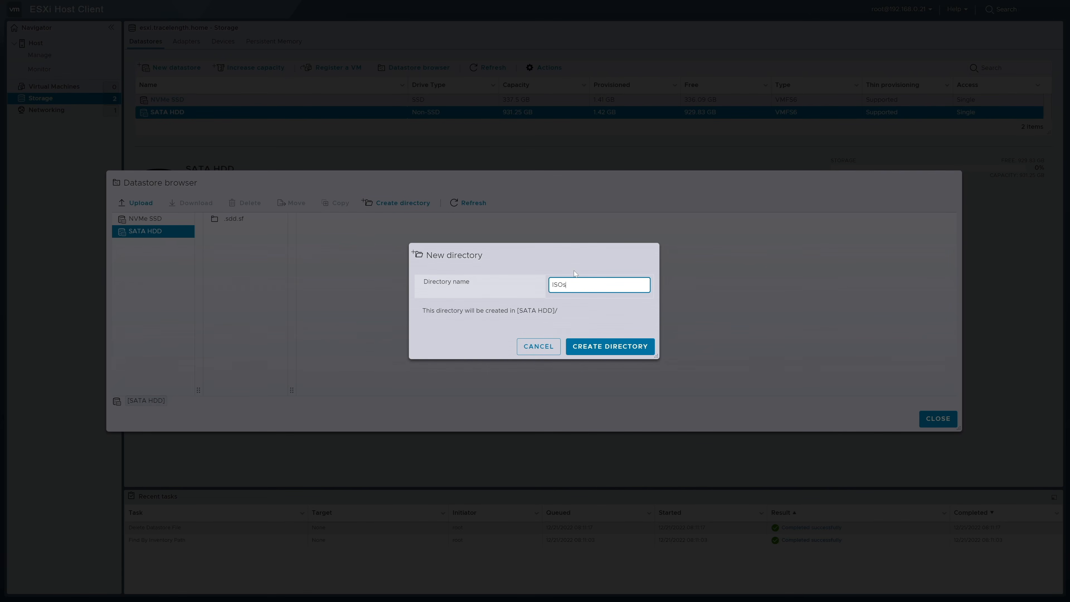
left_click(621, 345)
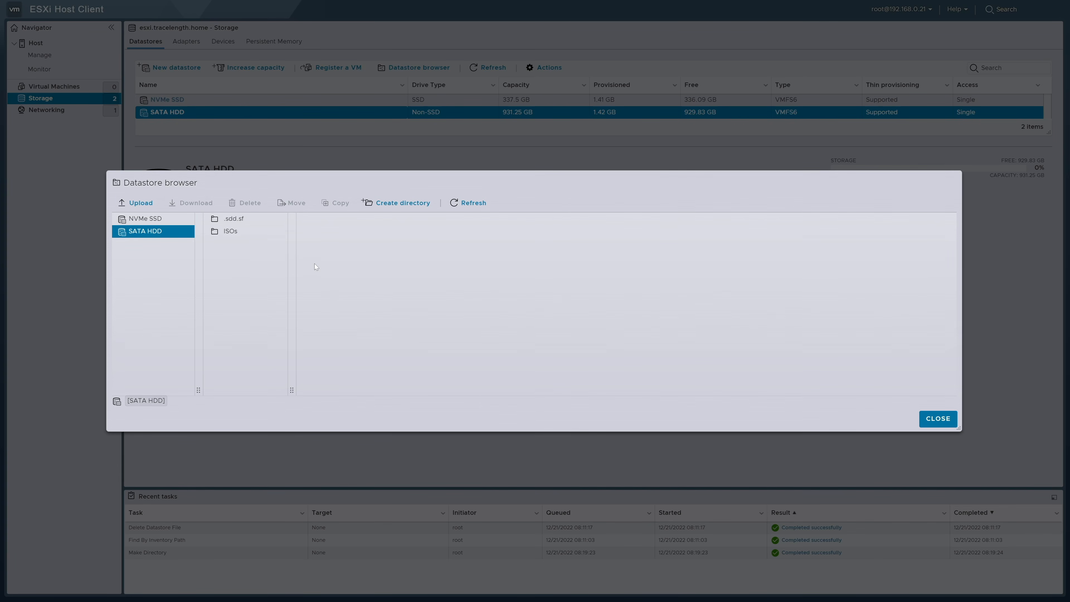
Upload ubuntu-22.04.1-desktop-amd64.iso into the ISOs directory, widen the file column to show its full name, and close the datastore browser
left_click(231, 233)
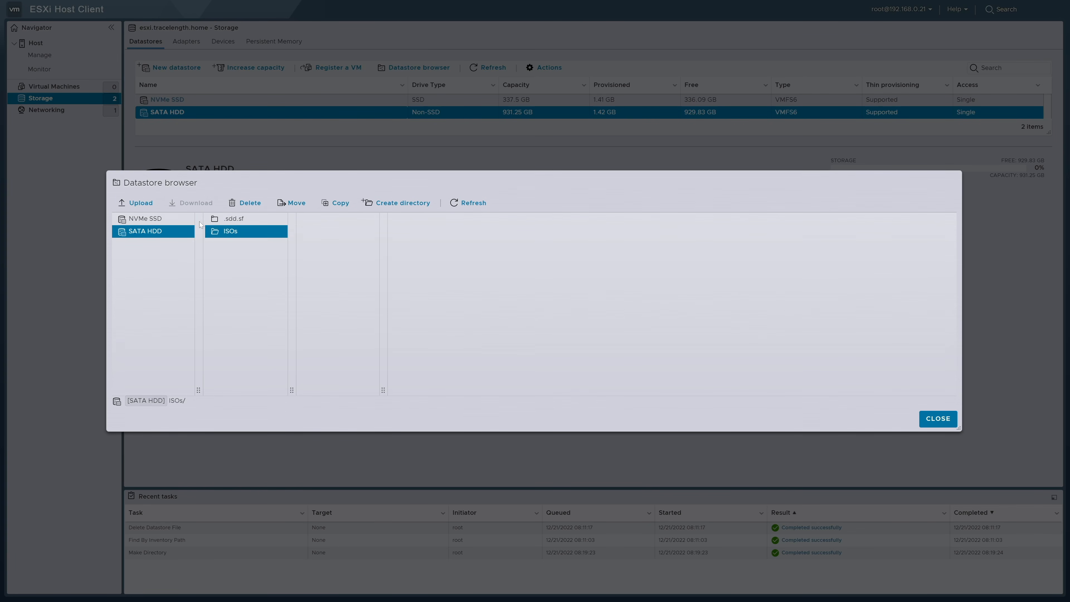
left_click(135, 203)
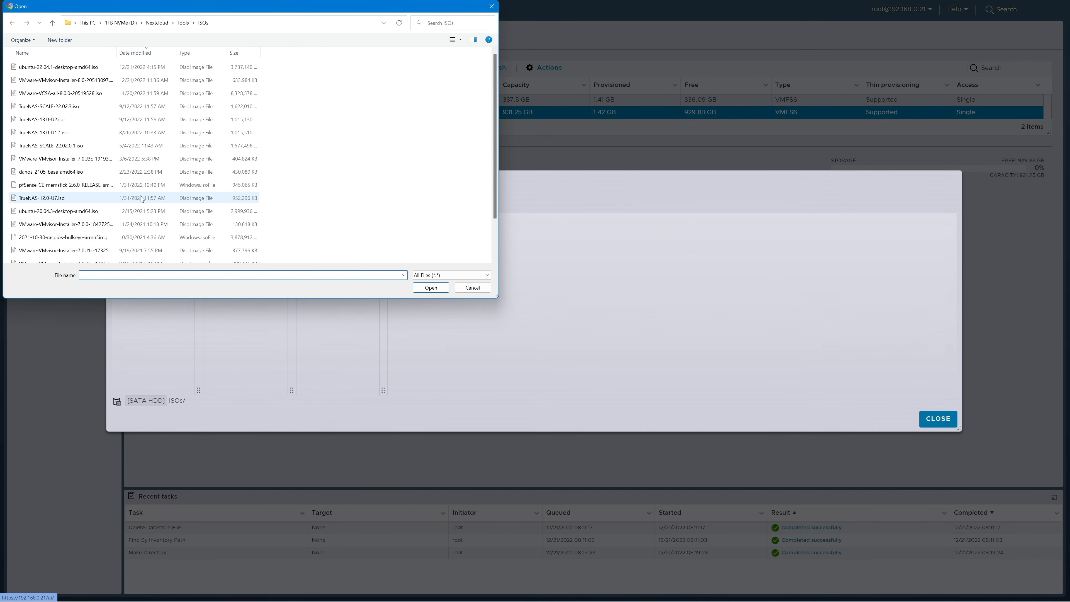
left_click(90, 68)
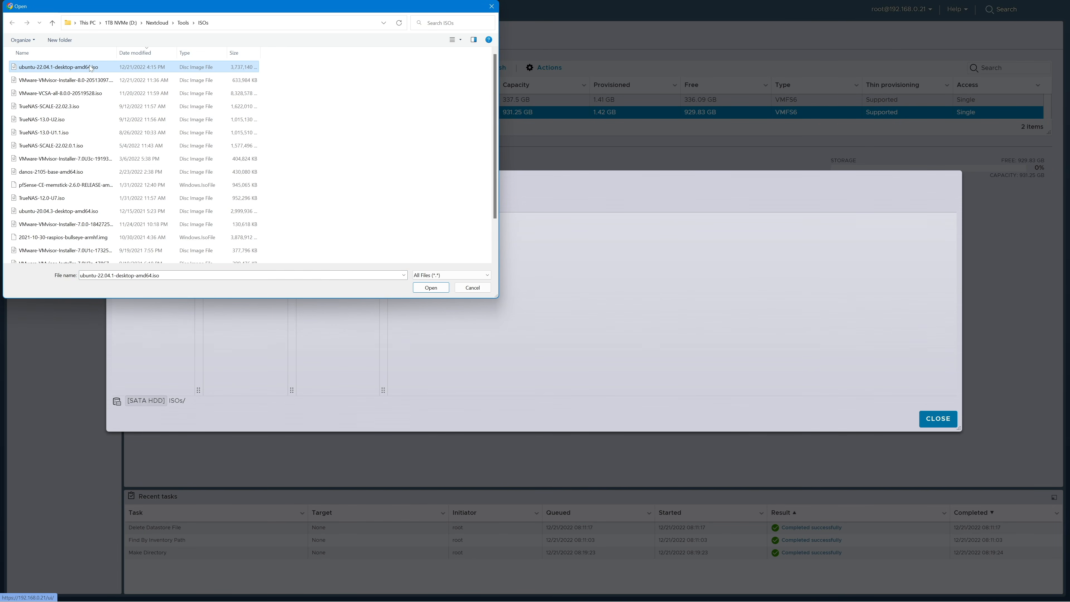
left_click(445, 289)
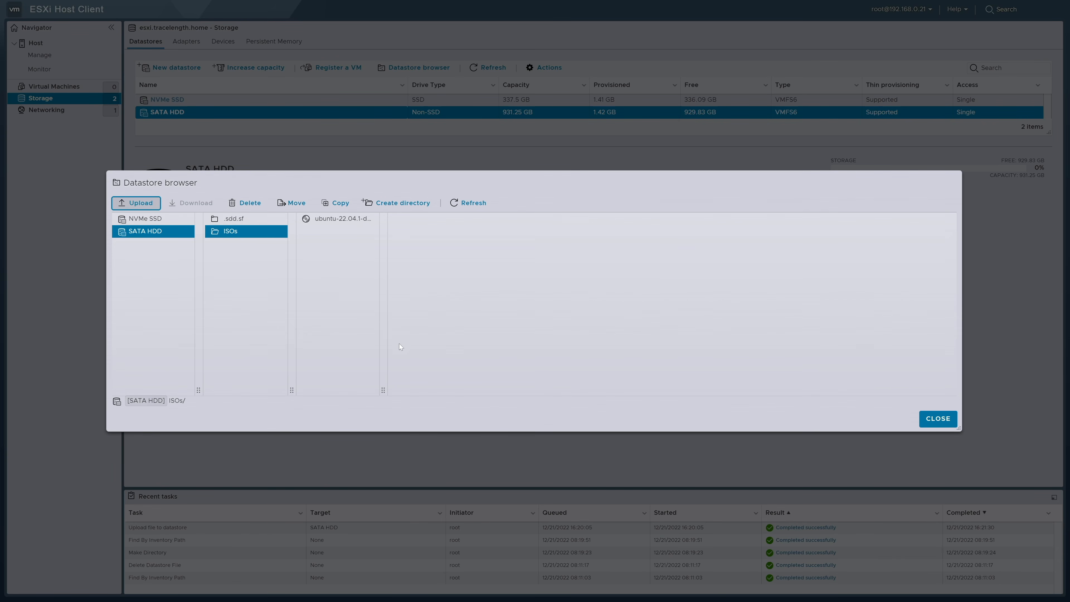
left_click_drag(384, 390, 488, 391)
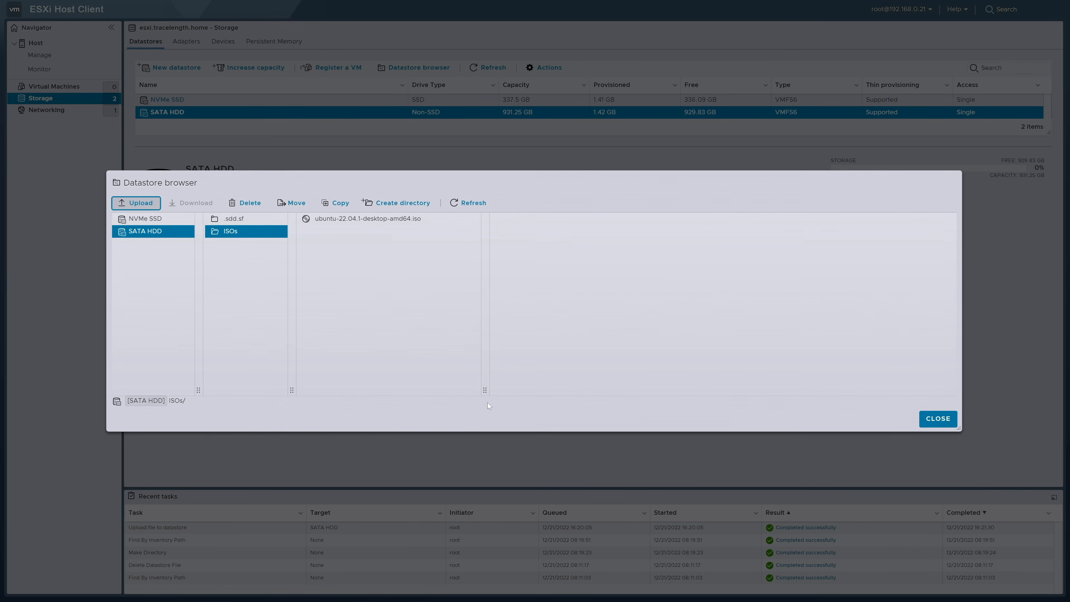
left_click(941, 417)
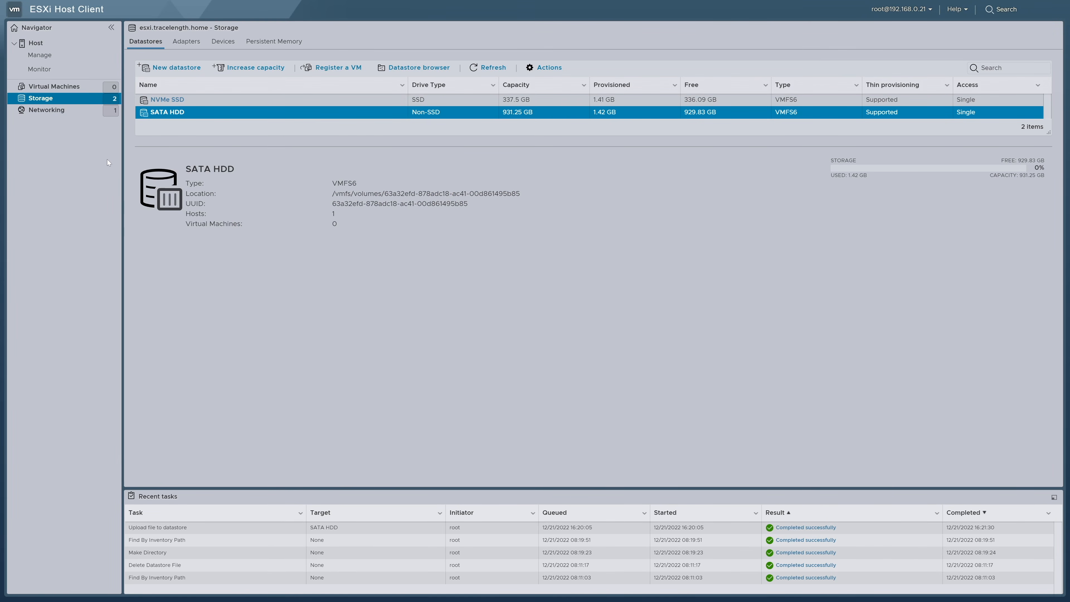
Start creating a new virtual machine on the host and name it Ubuntu 22.04
left_click(64, 87)
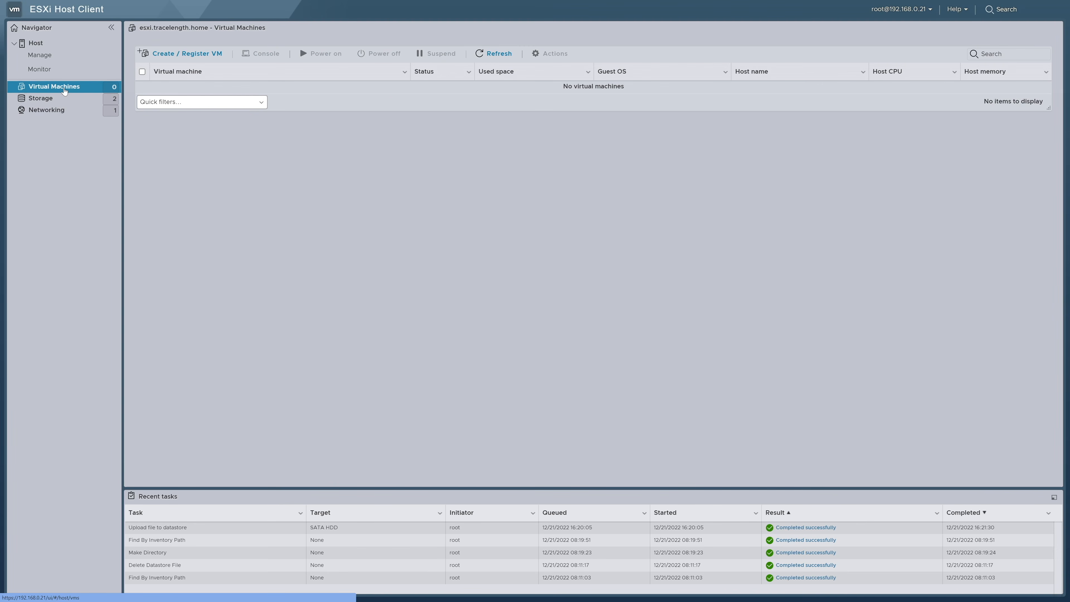
left_click(167, 55)
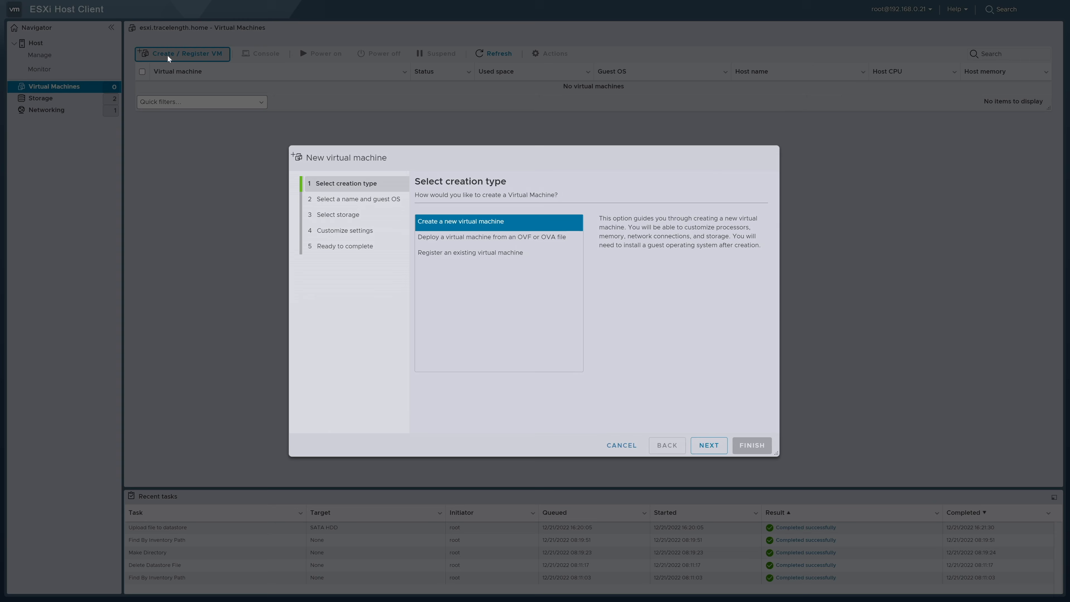
left_click(713, 452)
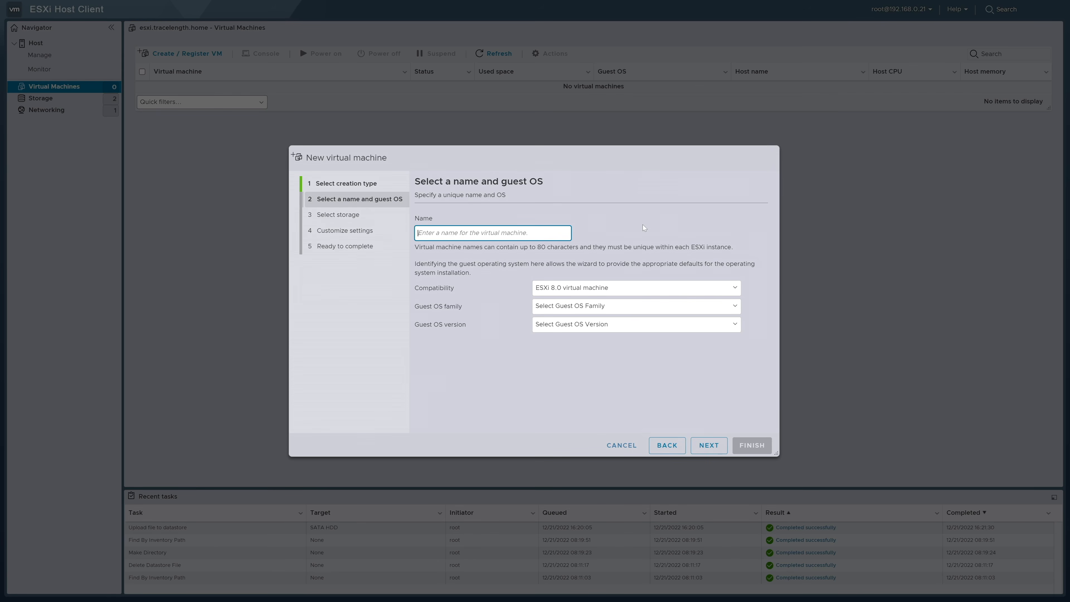
type("Ubuntu 22.04")
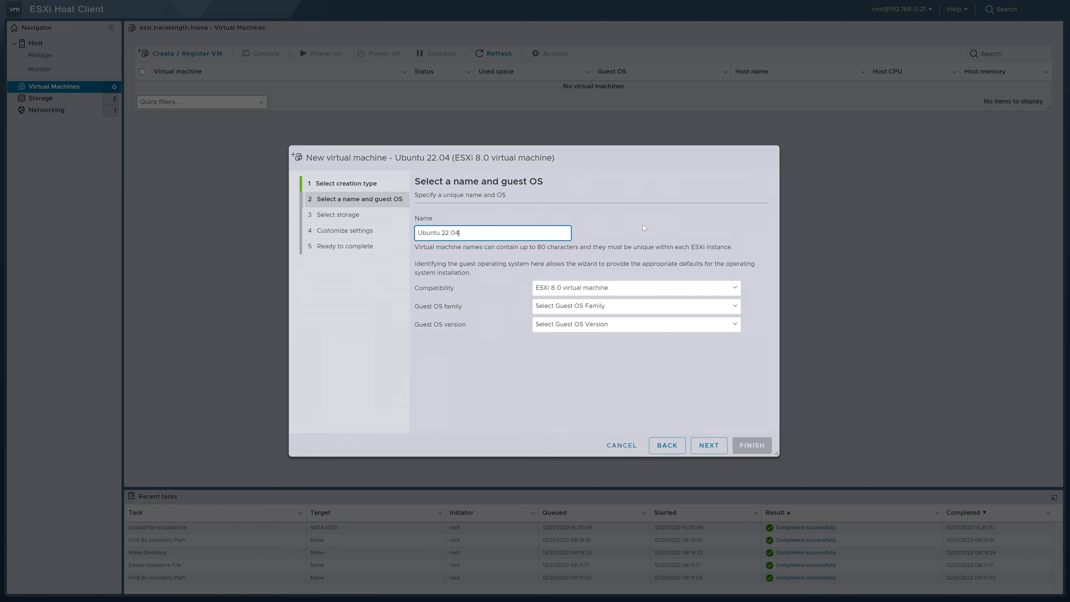
Set the guest OS family to Linux and the guest OS version to Ubuntu Linux (64-bit), then continue to storage selection
left_click(719, 309)
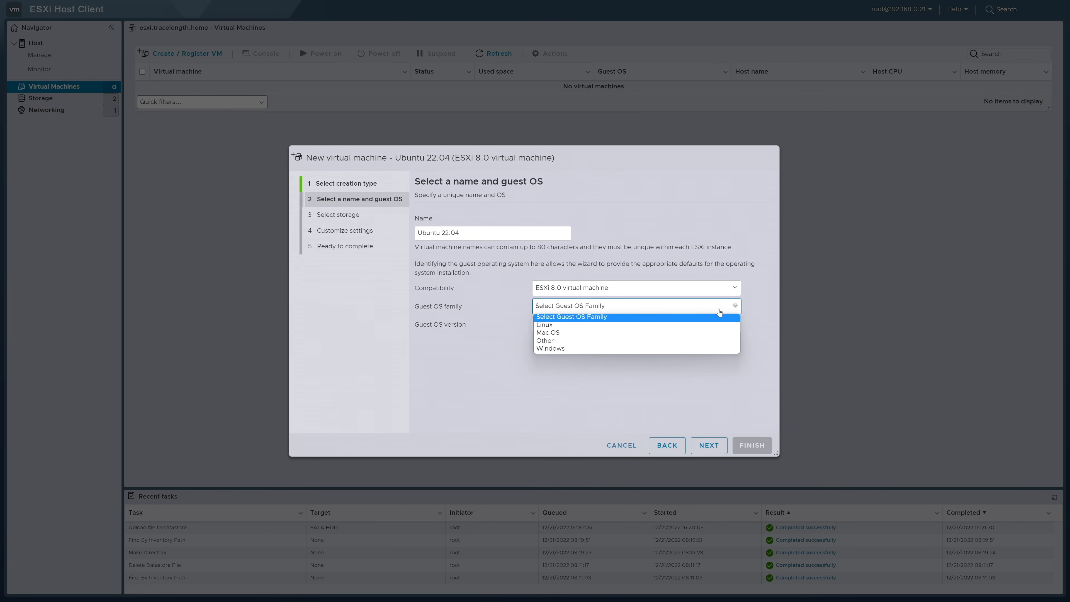
left_click(720, 325)
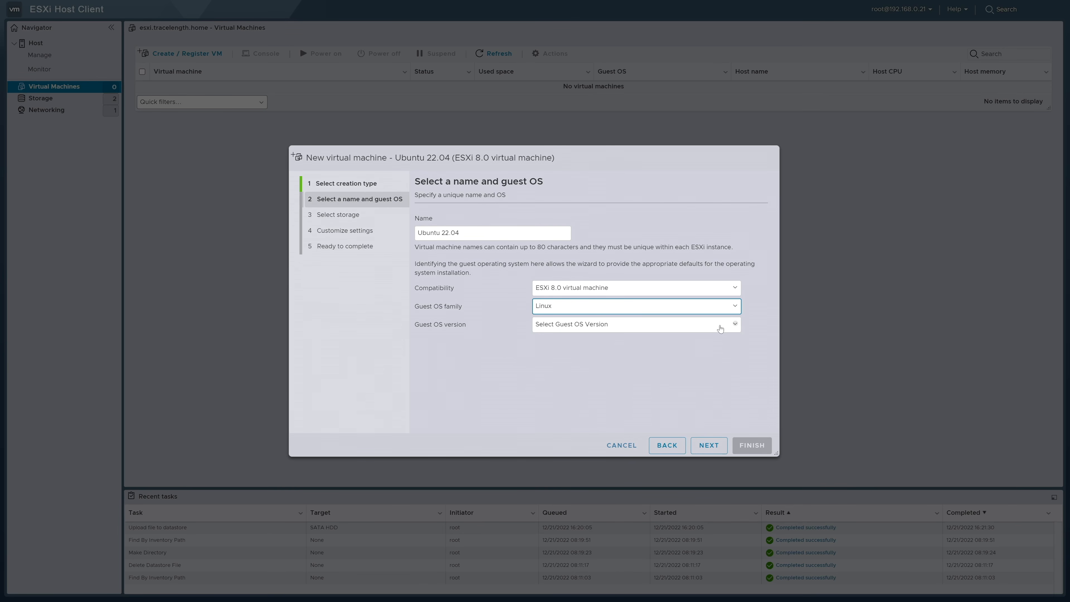
left_click(720, 328)
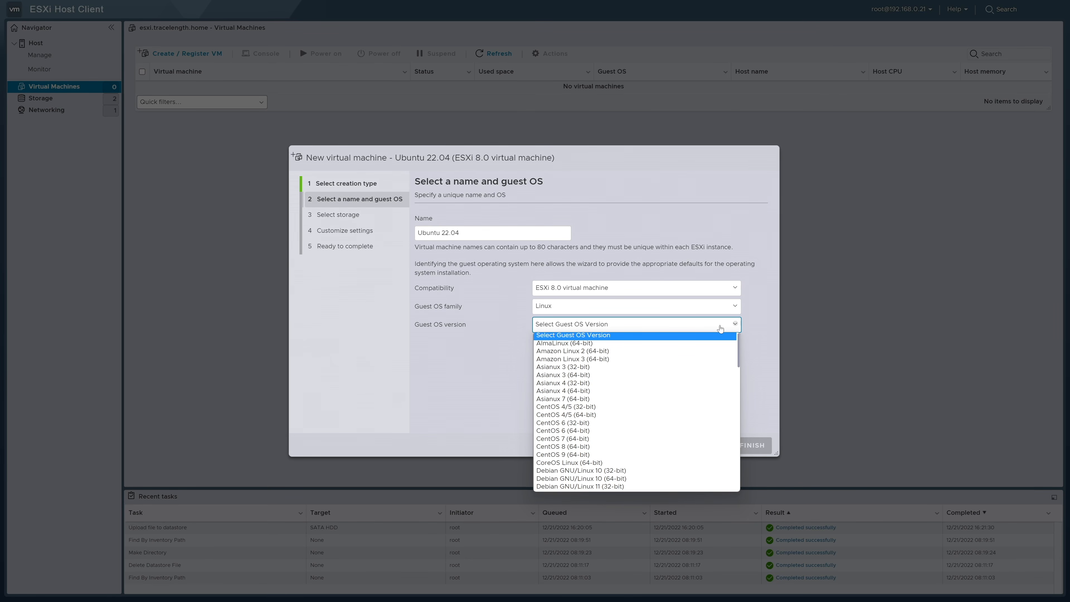
left_click_drag(740, 345, 740, 472)
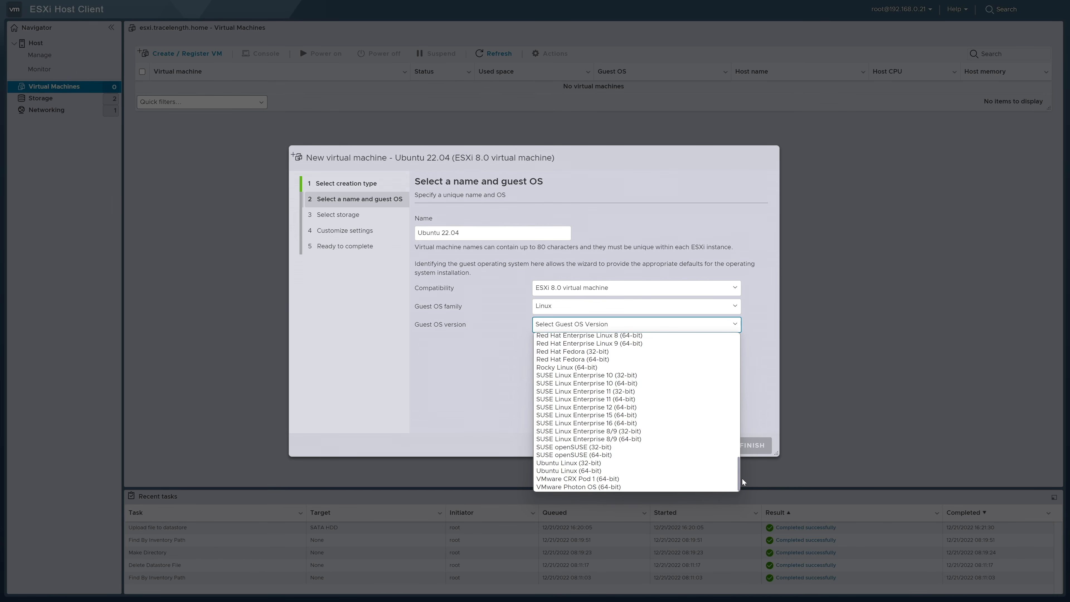
left_click(722, 477)
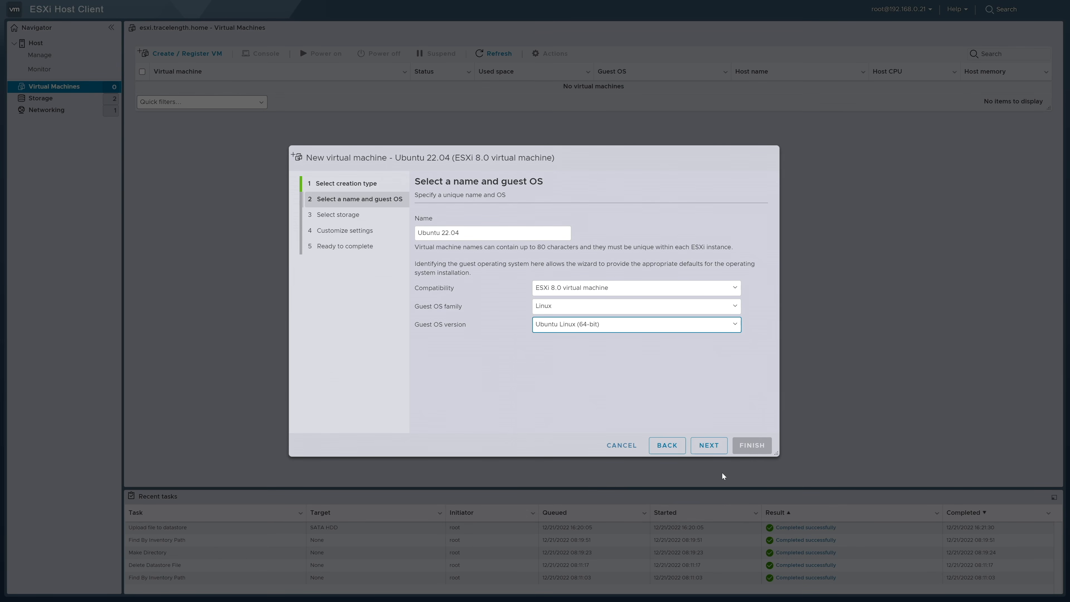
left_click(721, 455)
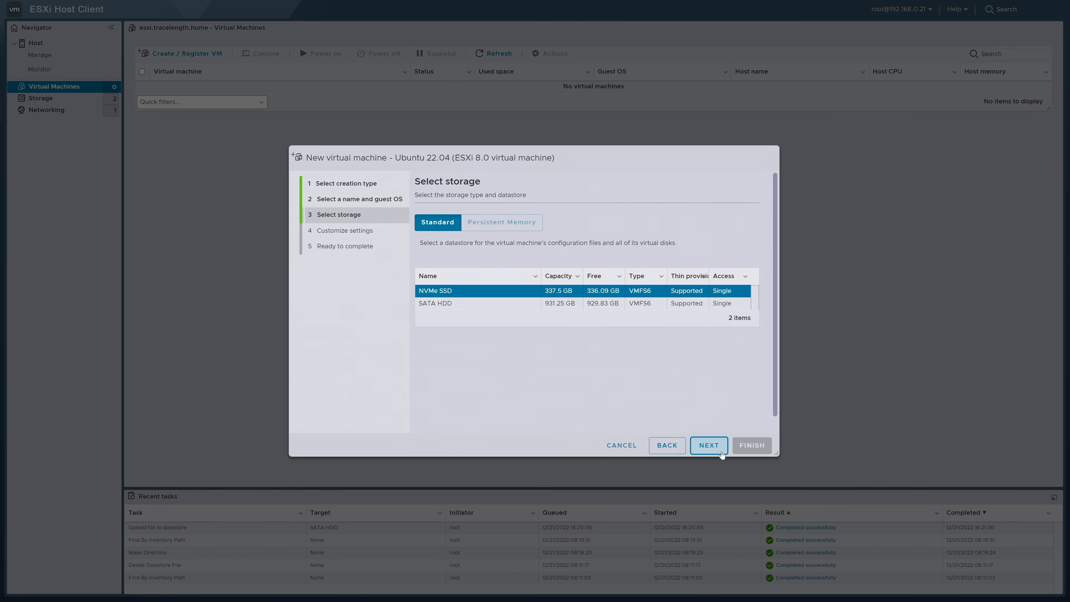
Accept NVMe SSD as the virtual machine's datastore and look over the detailed CPU settings
left_click(721, 453)
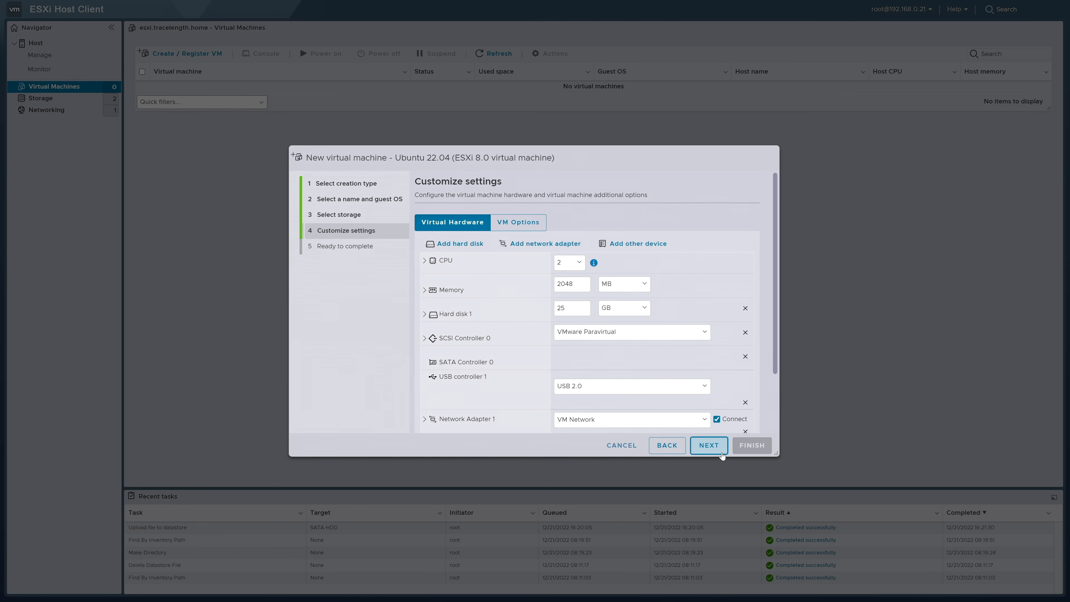
left_click(424, 261)
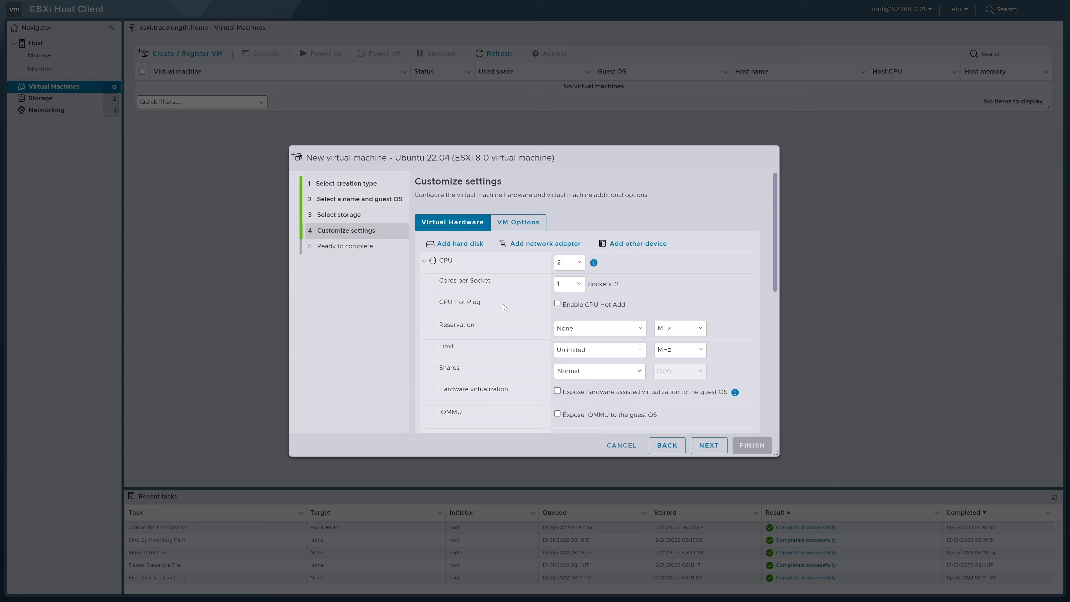
left_click(425, 261)
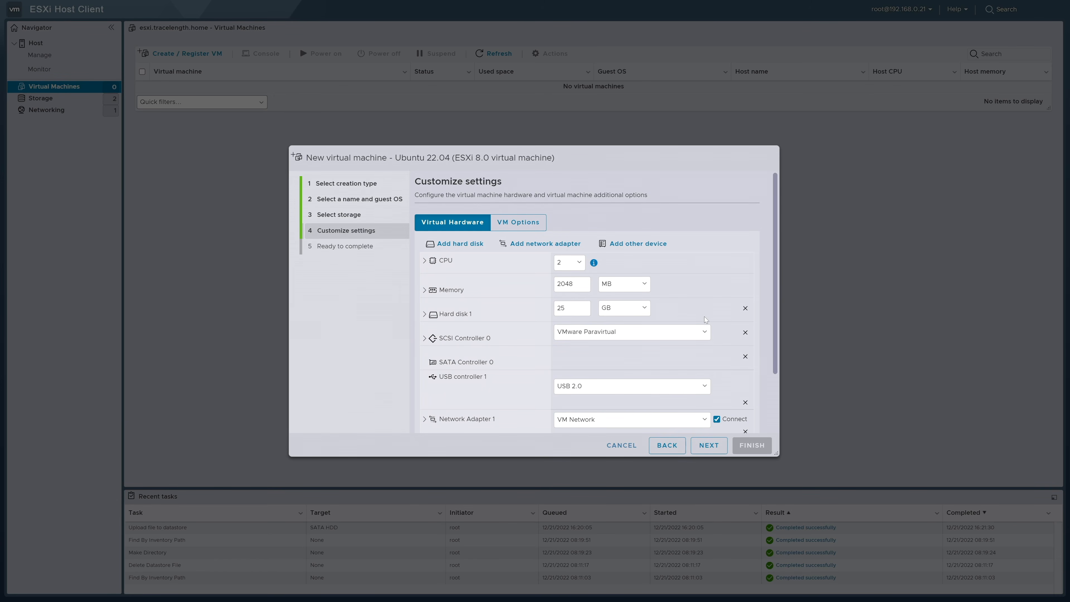
Set CD/DVD Drive 1 to a datastore ISO file, using ubuntu-22.04.1-desktop-amd64.iso from the ISOs directory on SATA HDD
scroll(775, 360, "down", 3)
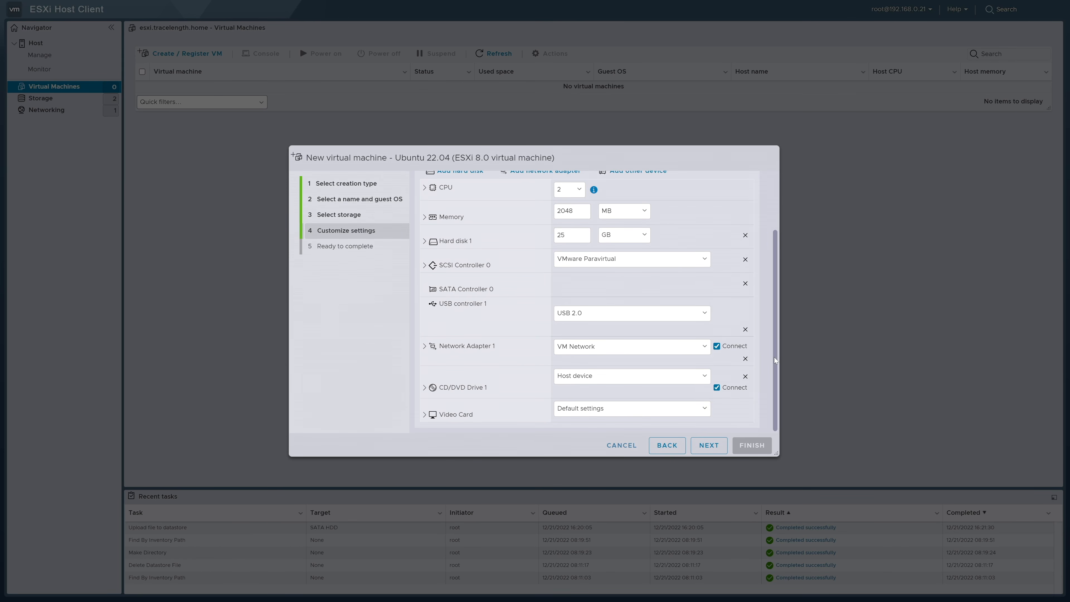
left_click(709, 376)
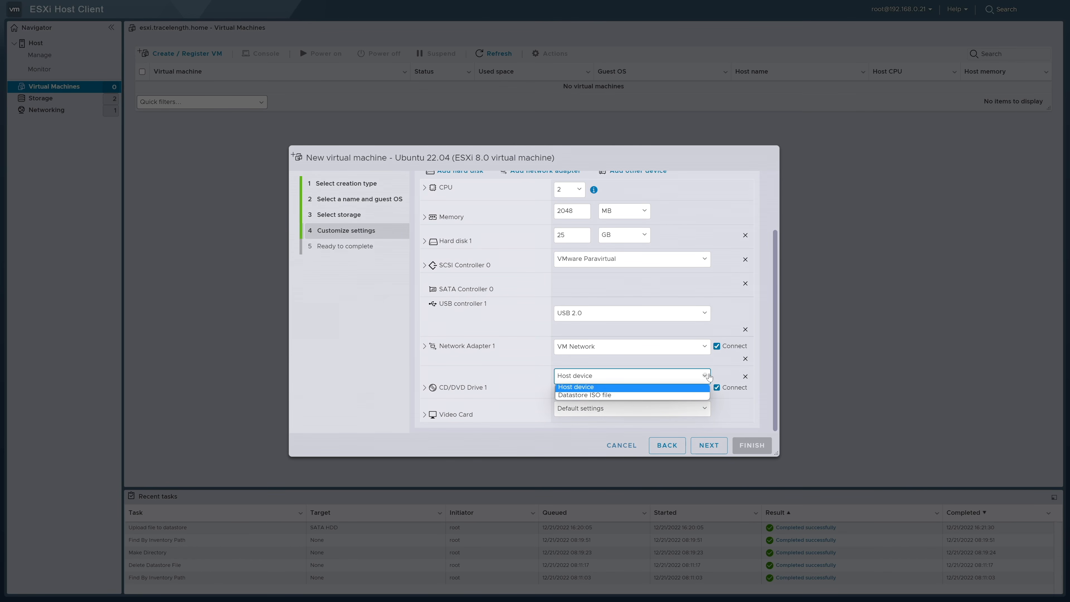
left_click(708, 396)
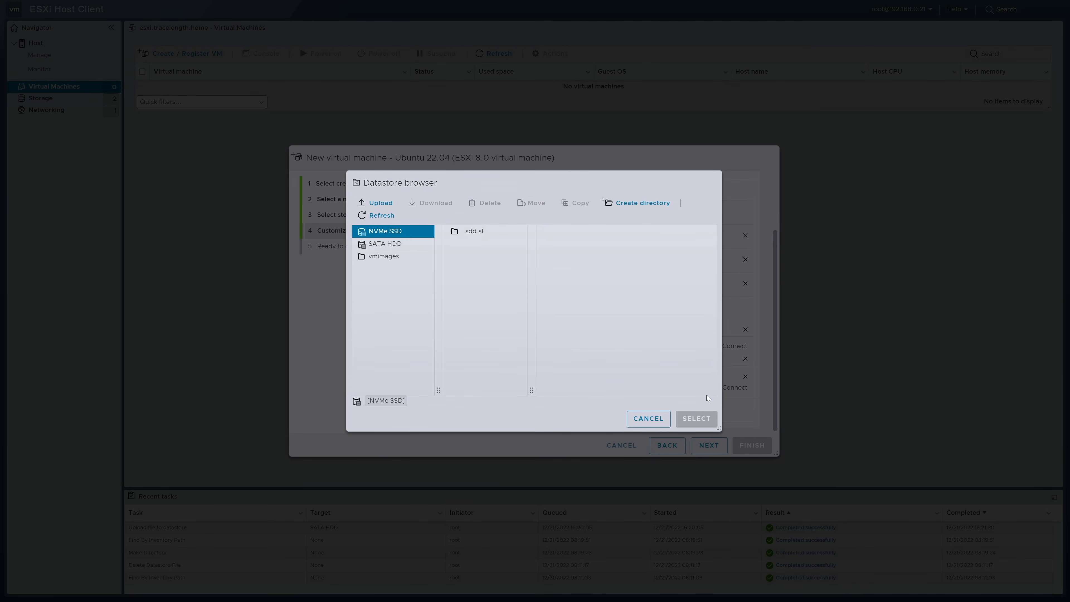
left_click(394, 245)
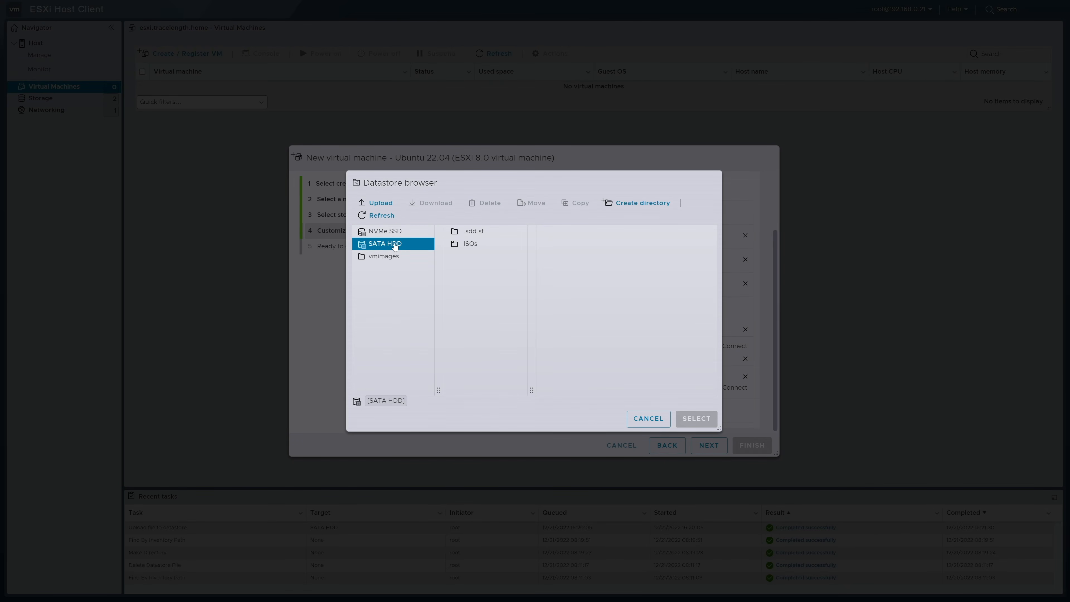
left_click(468, 244)
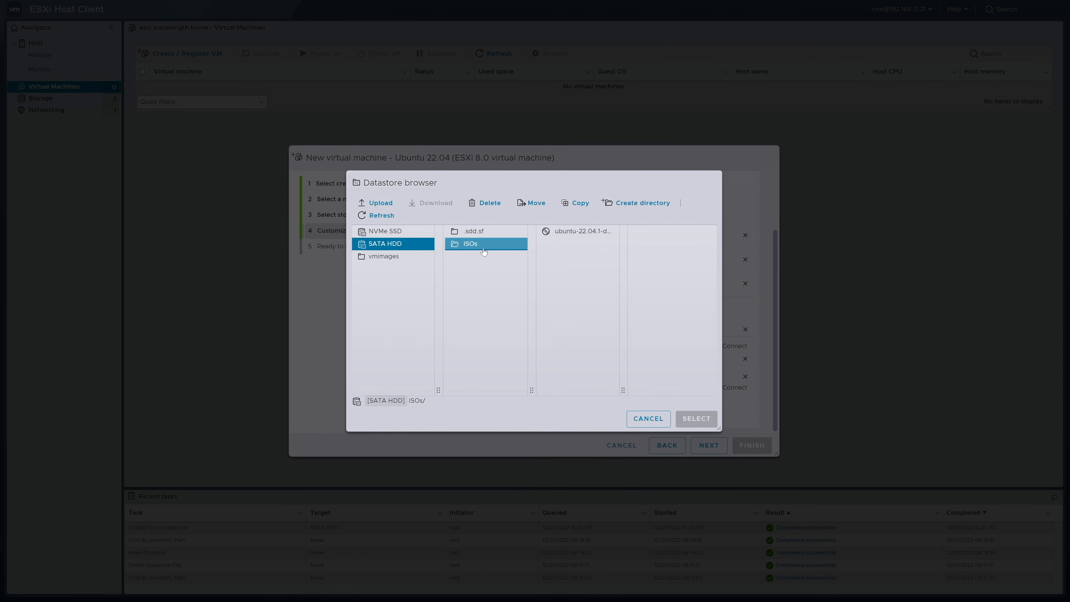
left_click(552, 233)
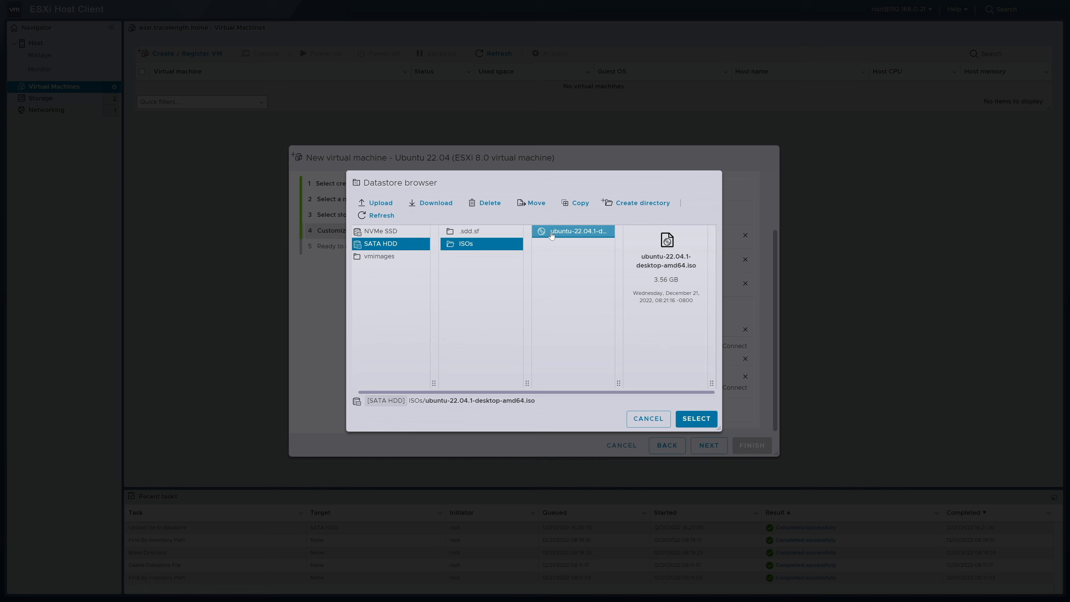
left_click(683, 418)
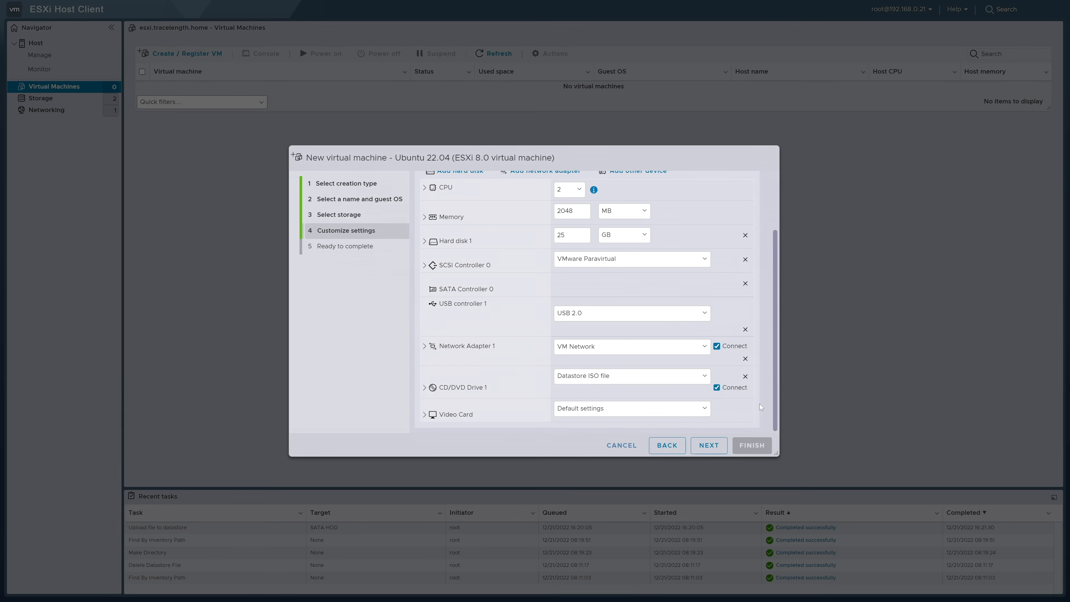
Review the summary of the virtual machine's settings and finish creating it
left_click(721, 441)
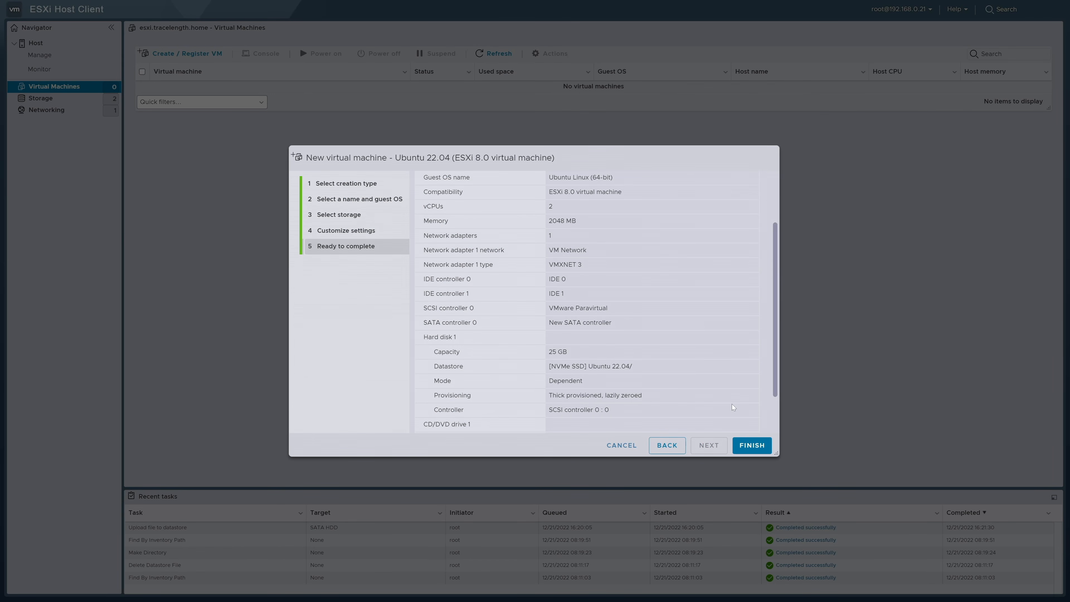
left_click_drag(776, 260, 776, 205)
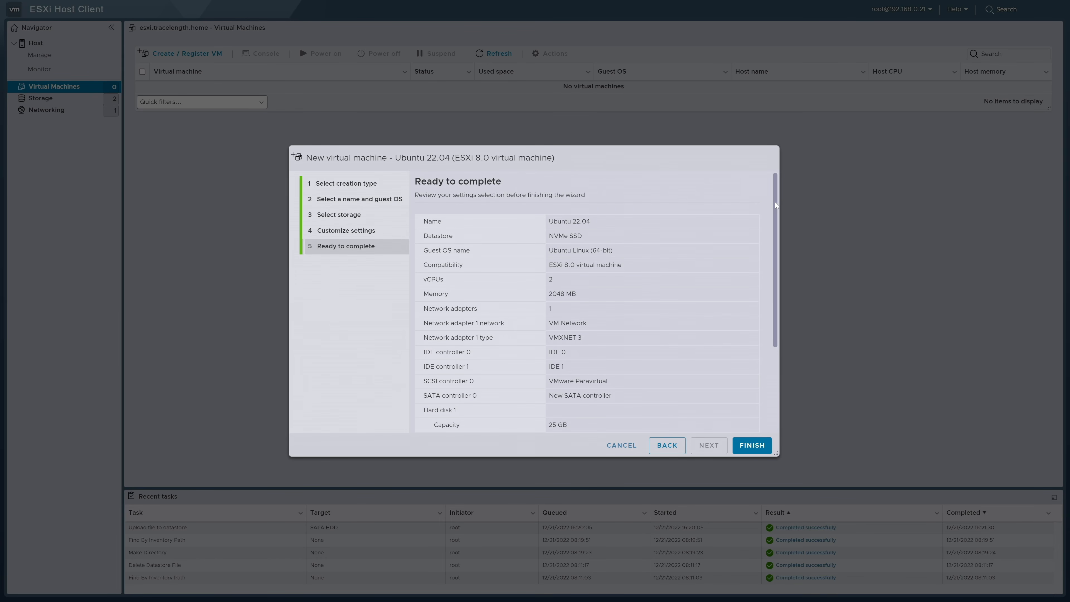
left_click(752, 444)
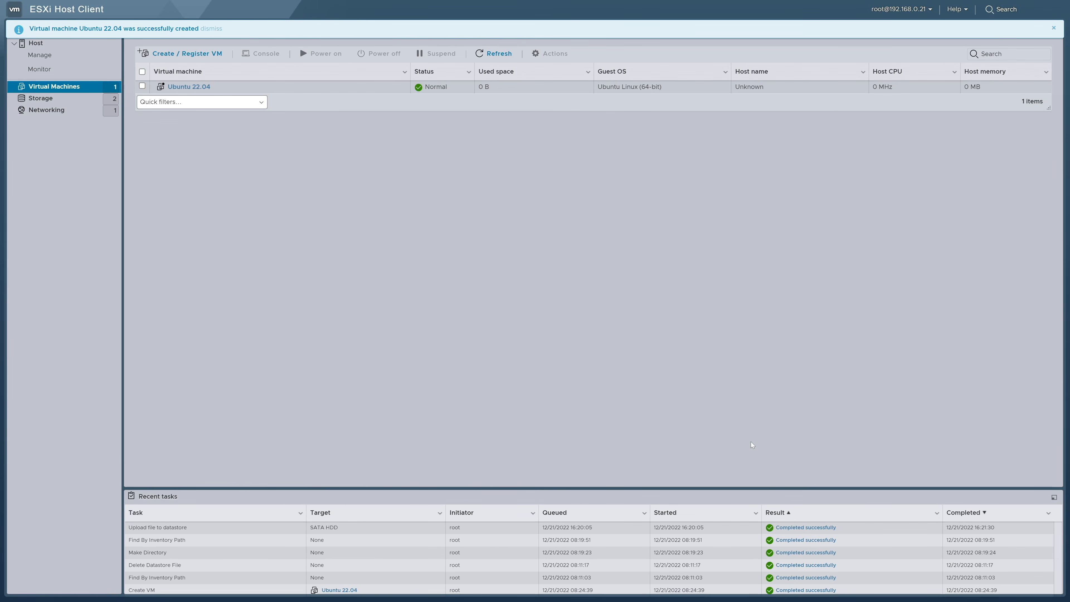
Open the Ubuntu 22.04 virtual machine, power it on and show its console
left_click(180, 87)
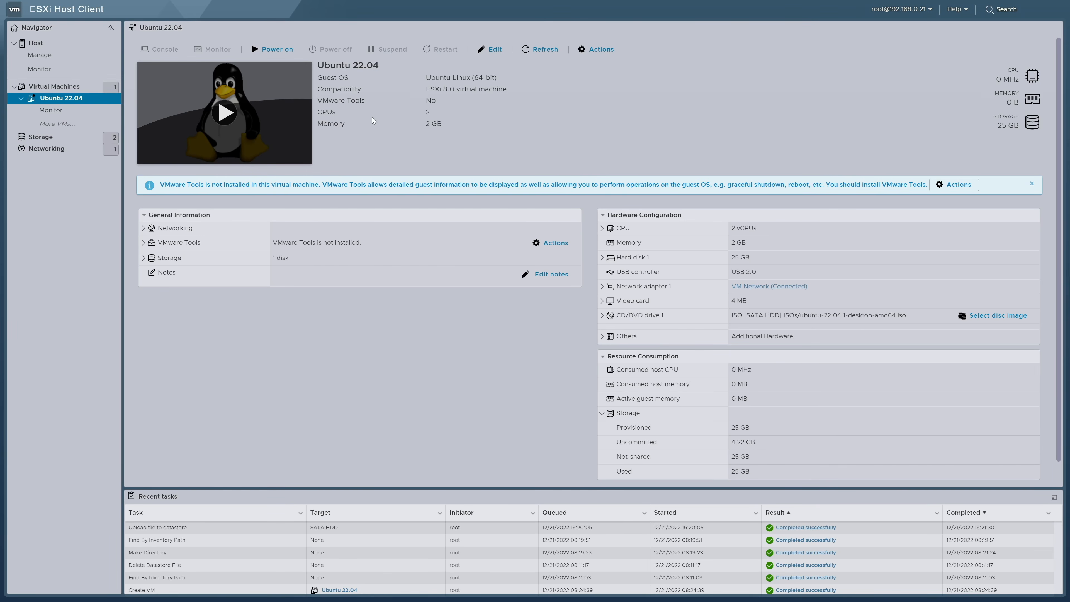
left_click(222, 120)
left_click(222, 121)
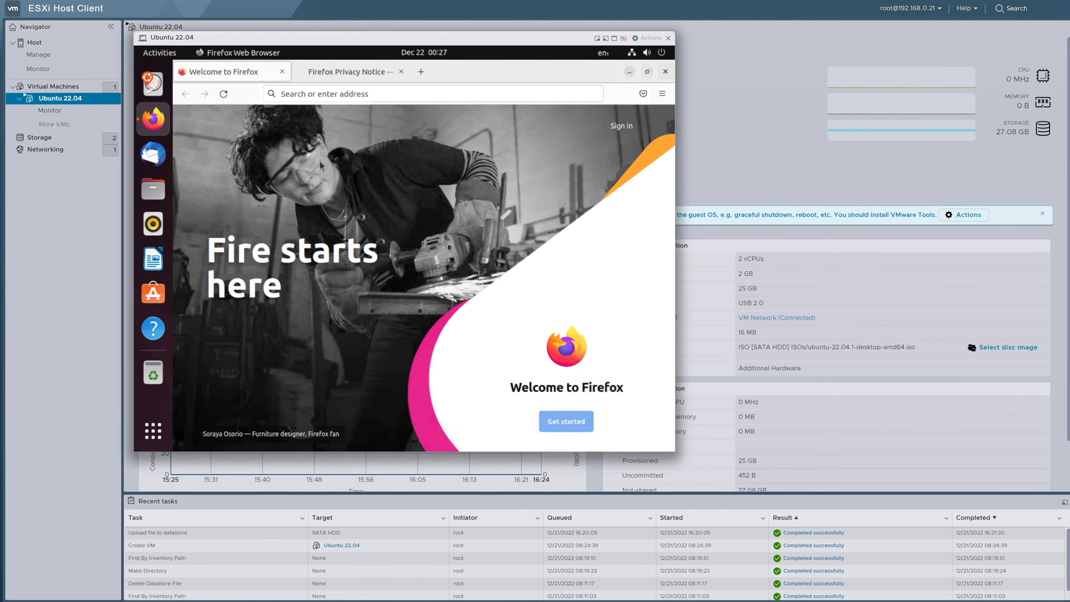
Load youtube.com/2guystek in Firefox inside the Ubuntu virtual machine
left_click(392, 94)
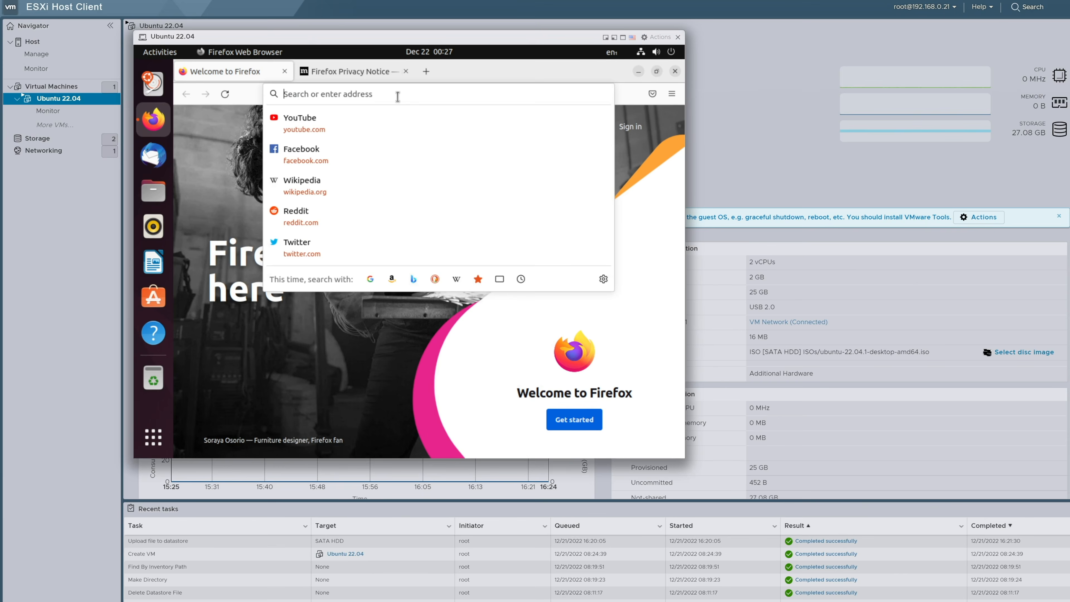
type("youtube.com/2guystek")
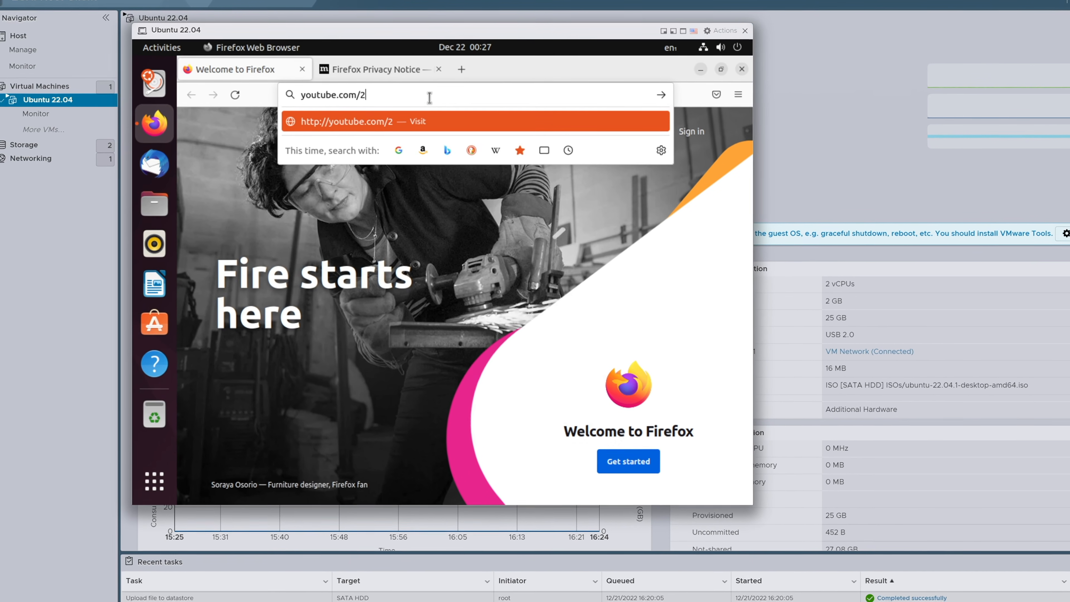
key("Return")
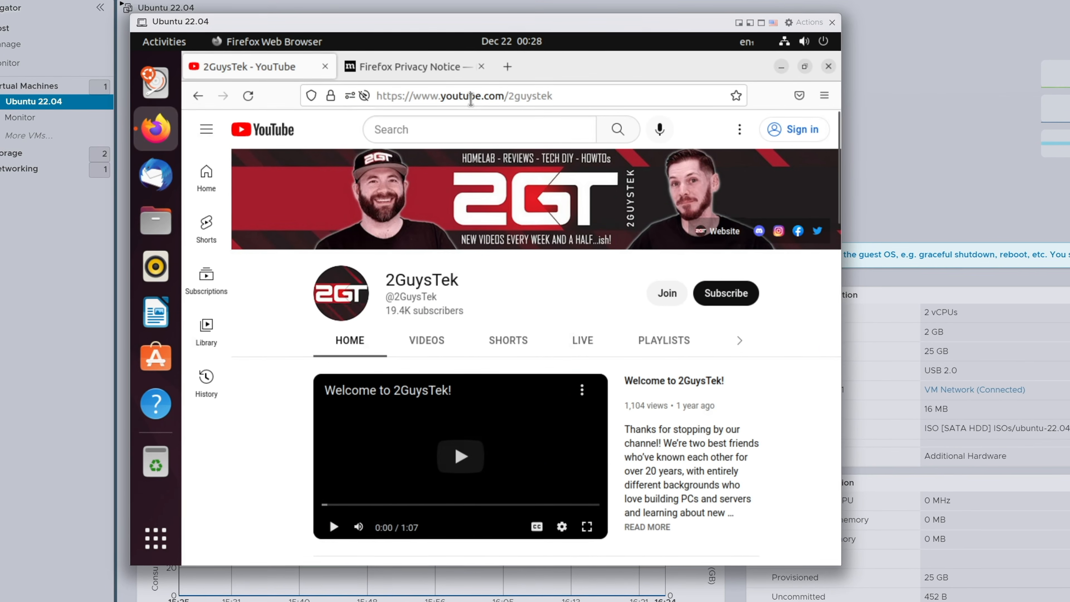